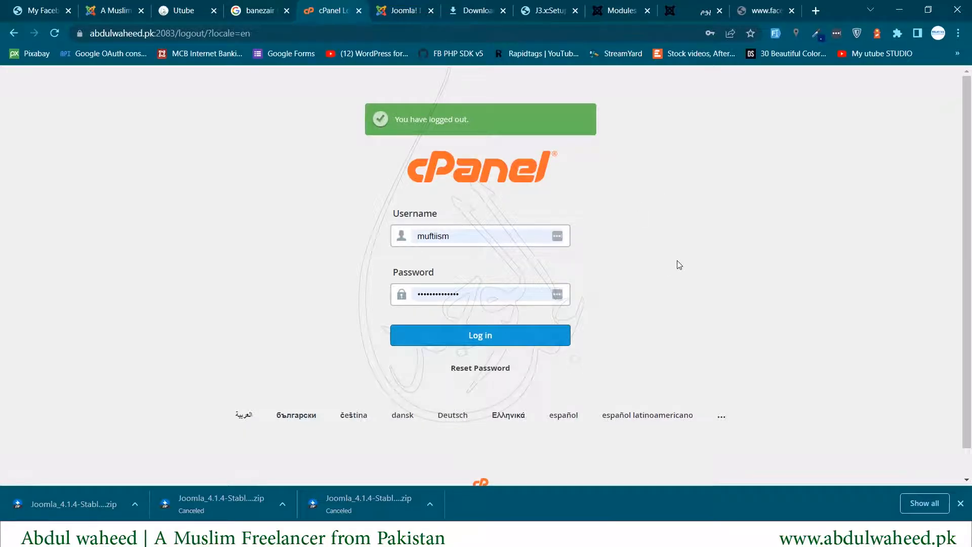
- Log in to the cPanel hosting account
click(508, 346)
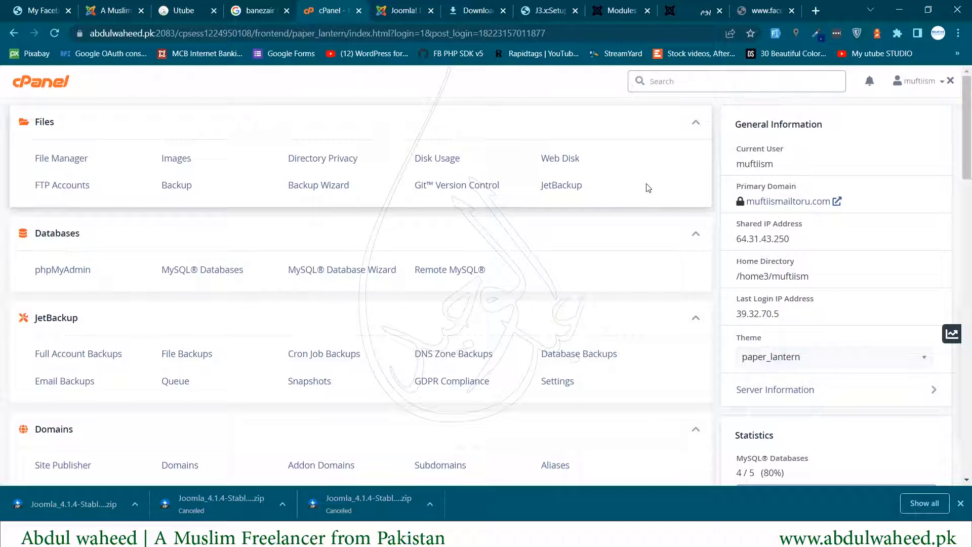
- Find Subdomains with a 'sub' search and review the iqbal subdomain
text(sub)
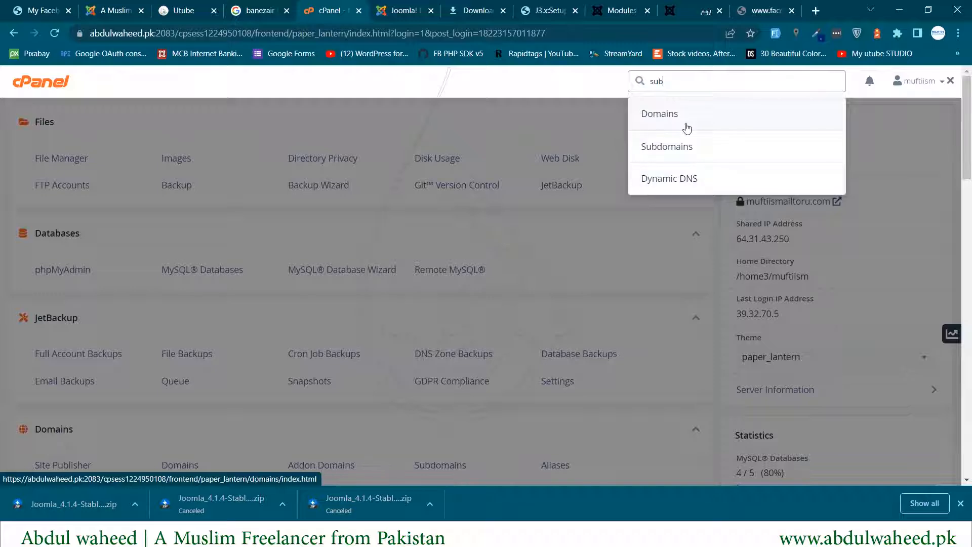
click(665, 148)
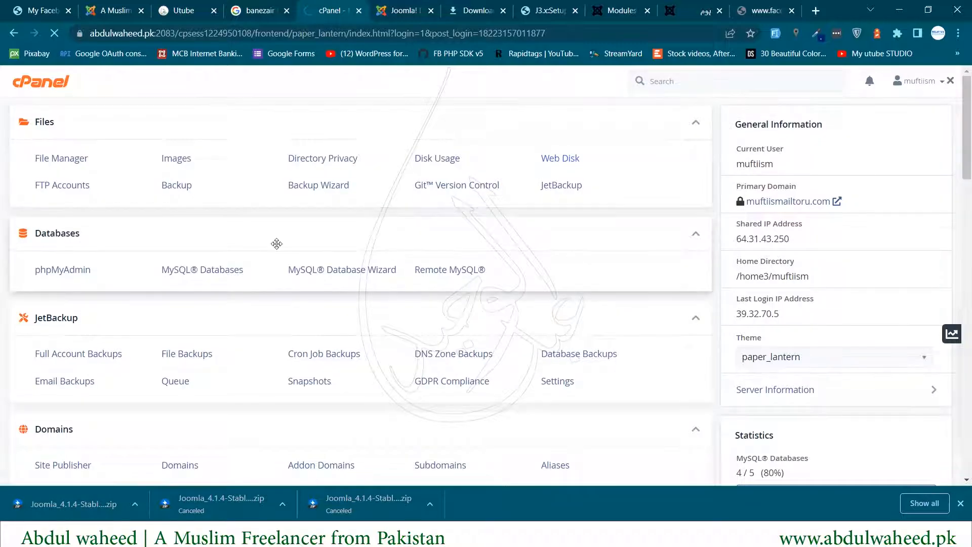
scroll(276, 243, down, 5)
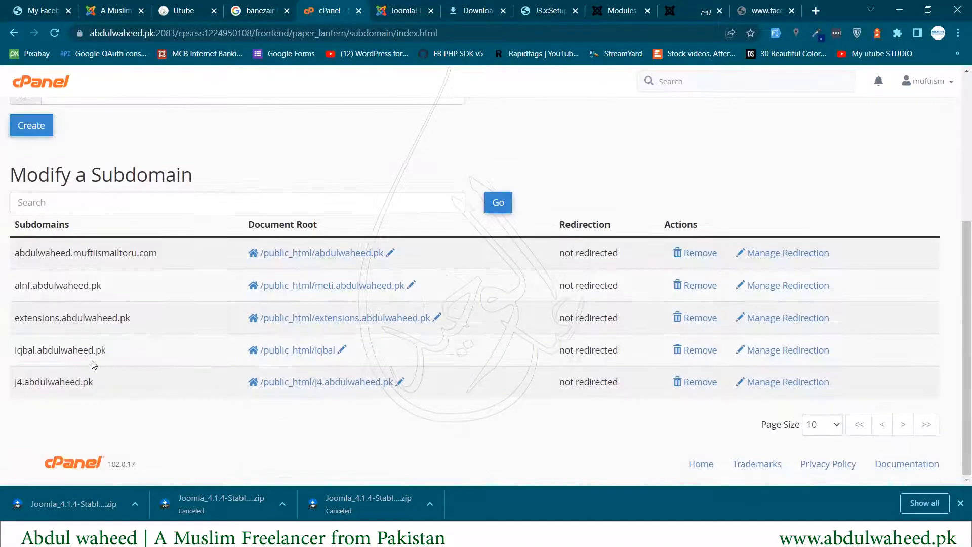
drag(11, 354, 113, 356)
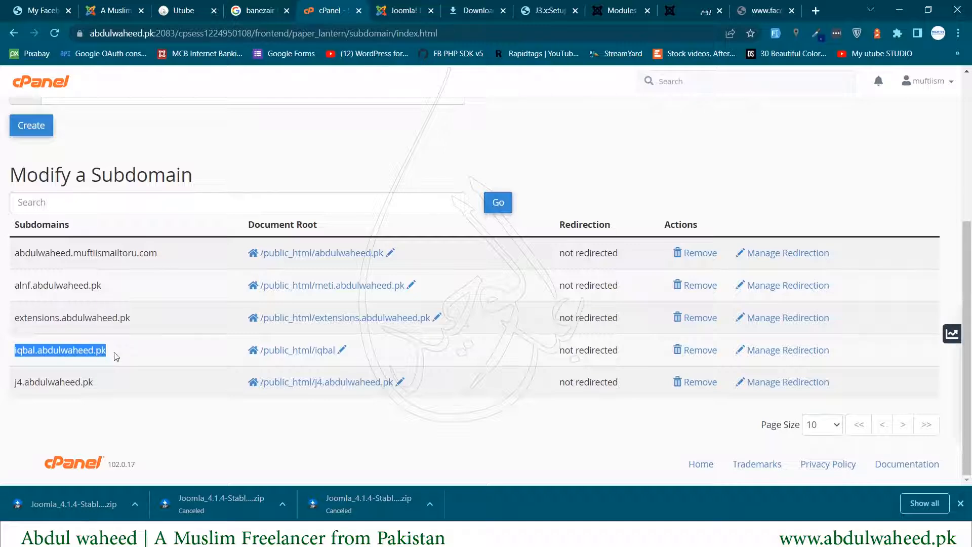
scroll(136, 359, up, 5)
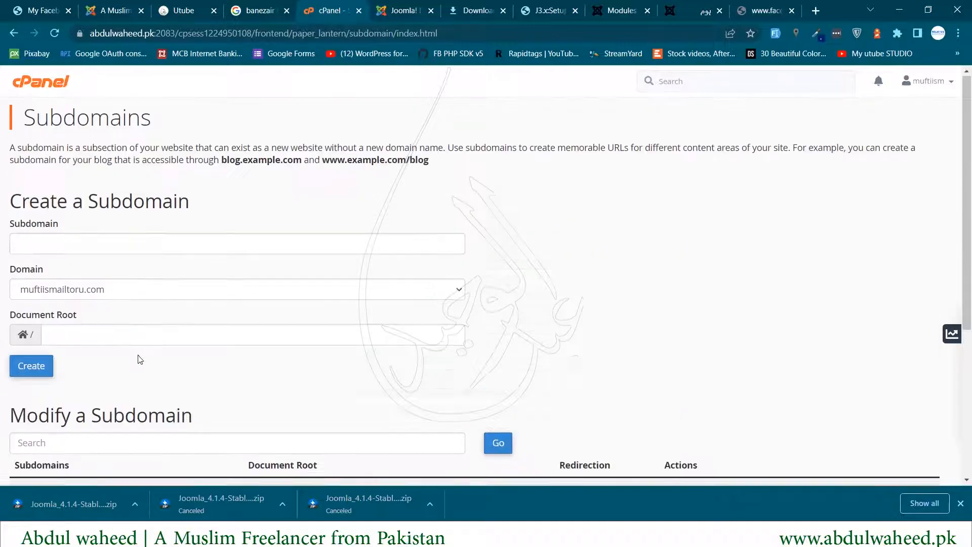
- Back on the cPanel home, search the tools for 'sof'
click(29, 82)
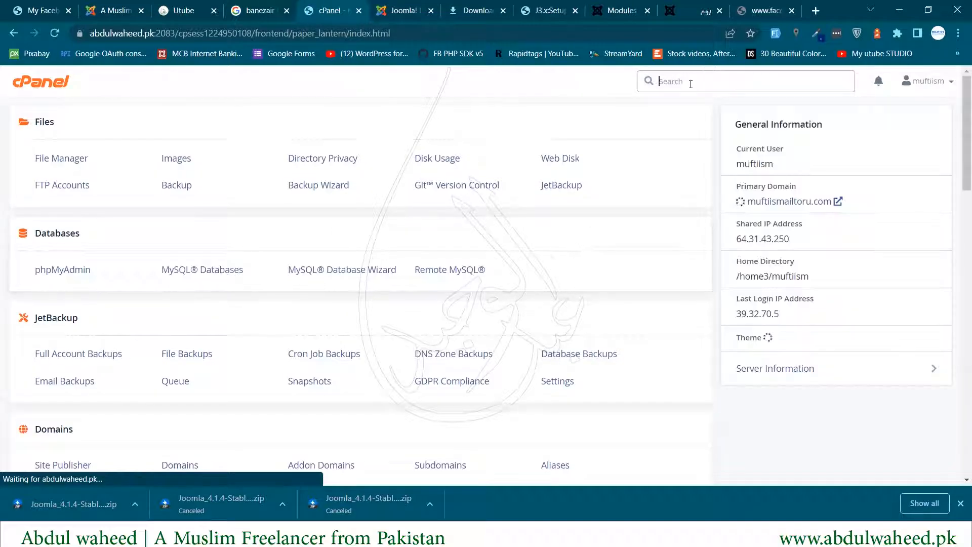
text(suf)
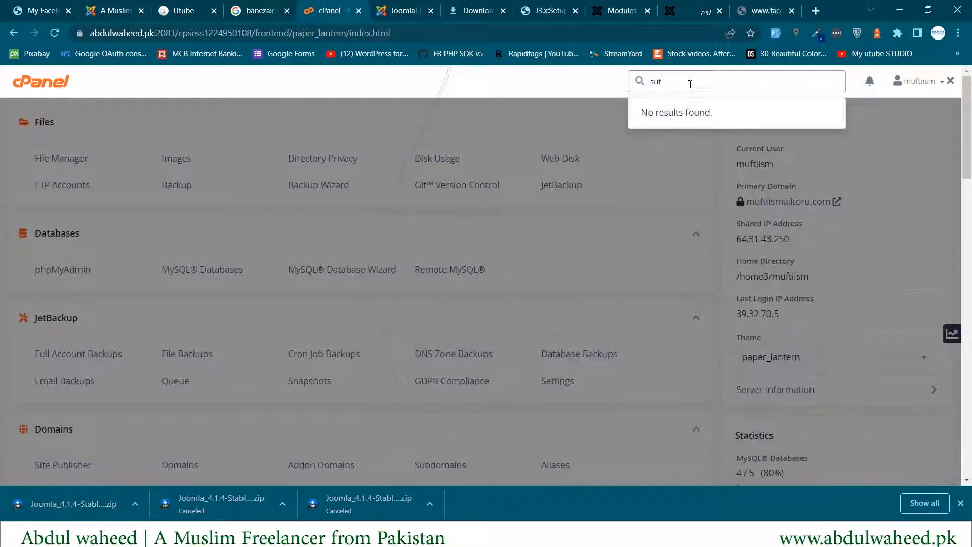
key(BackSpace)
text(f)
key(BackSpace)
key(BackSpace)
text(of)
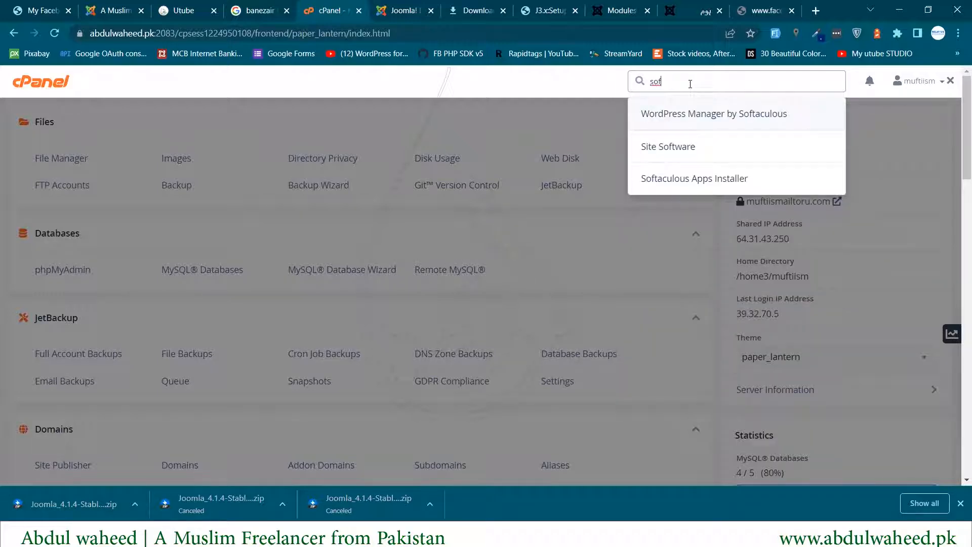
- Start a new Joomla installation in Softaculous Apps Installer
click(704, 177)
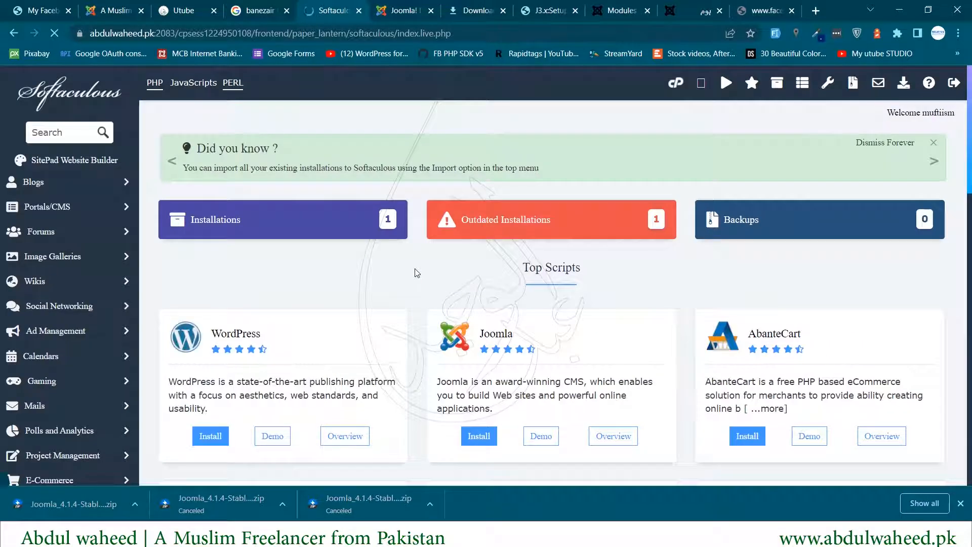
scroll(598, 347, down, 2)
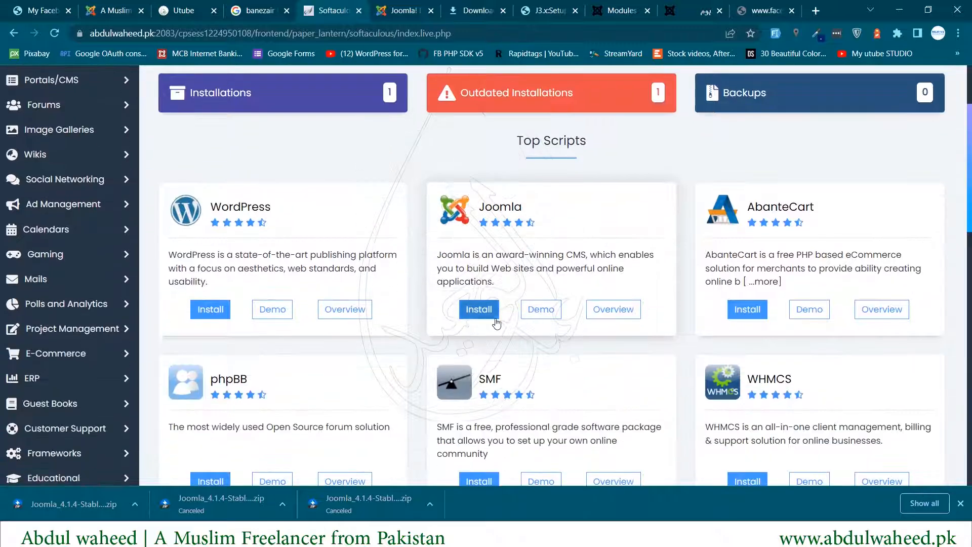
click(477, 314)
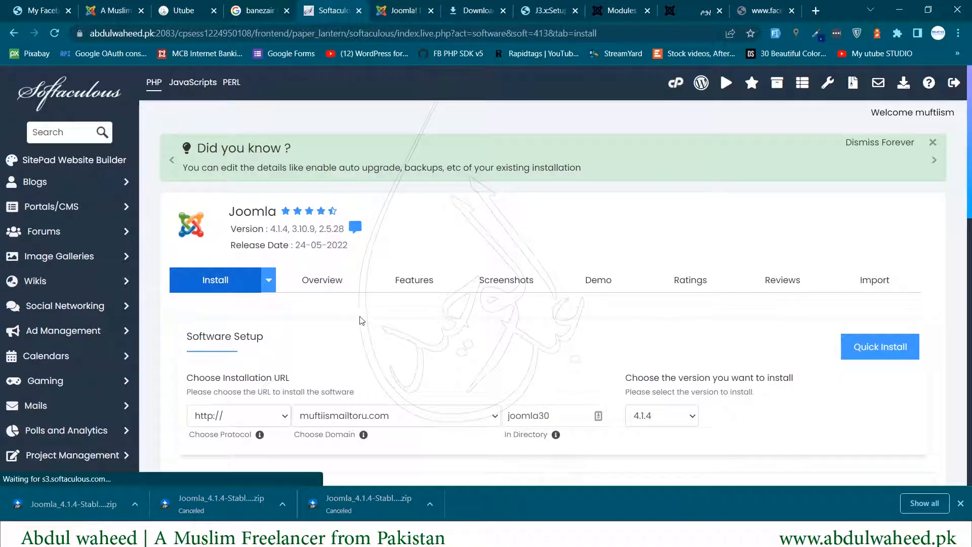
scroll(334, 326, down, 2)
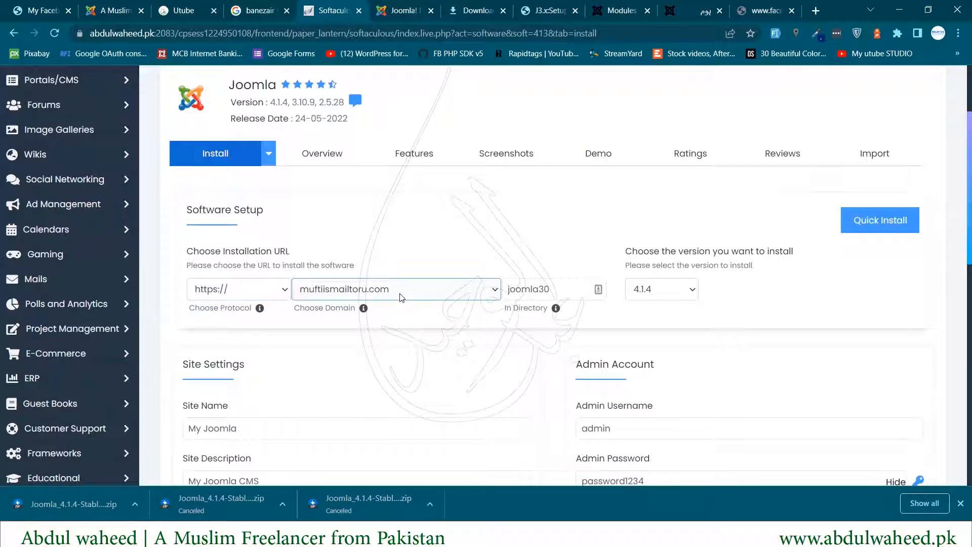
- Target the iqbal subdomain and empty the joomla30 install directory
click(325, 292)
click(339, 347)
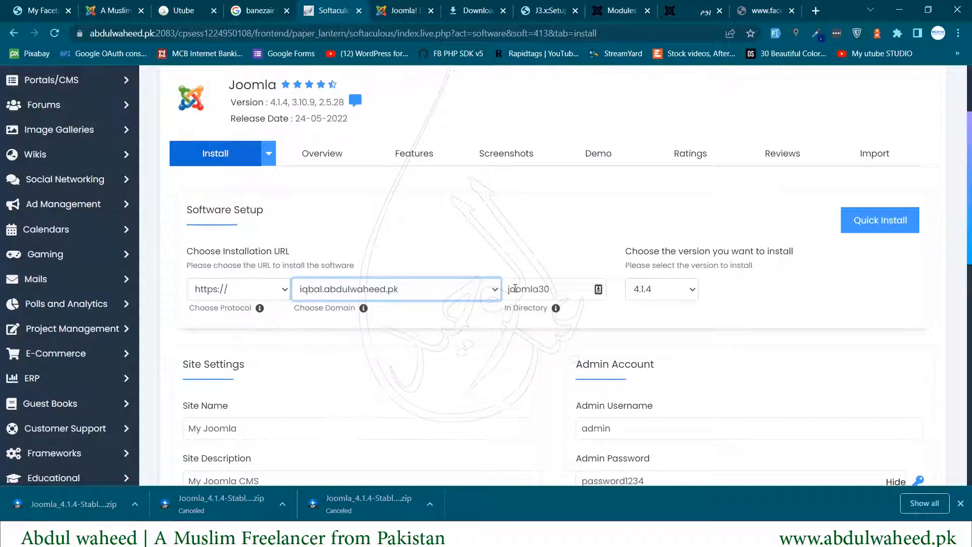
drag(582, 283, 458, 293)
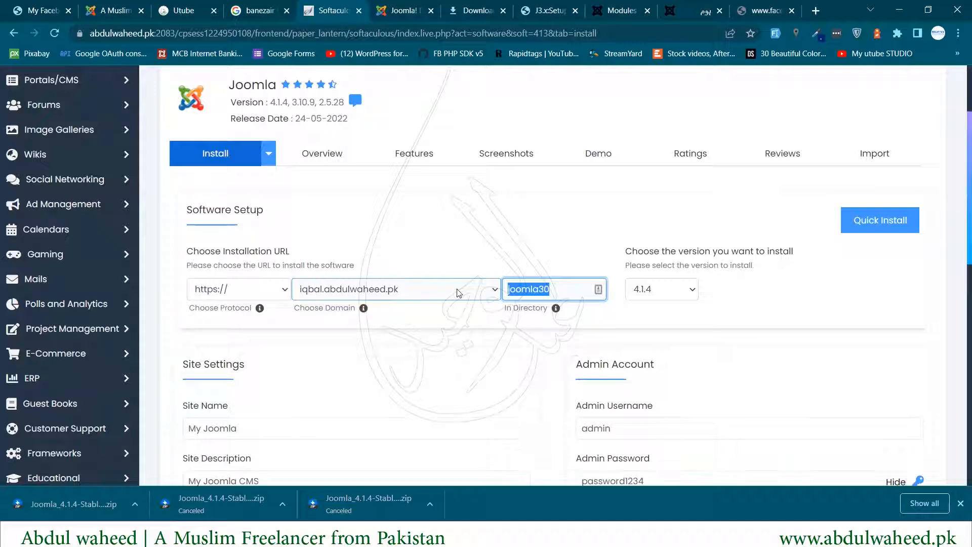
key(BackSpace)
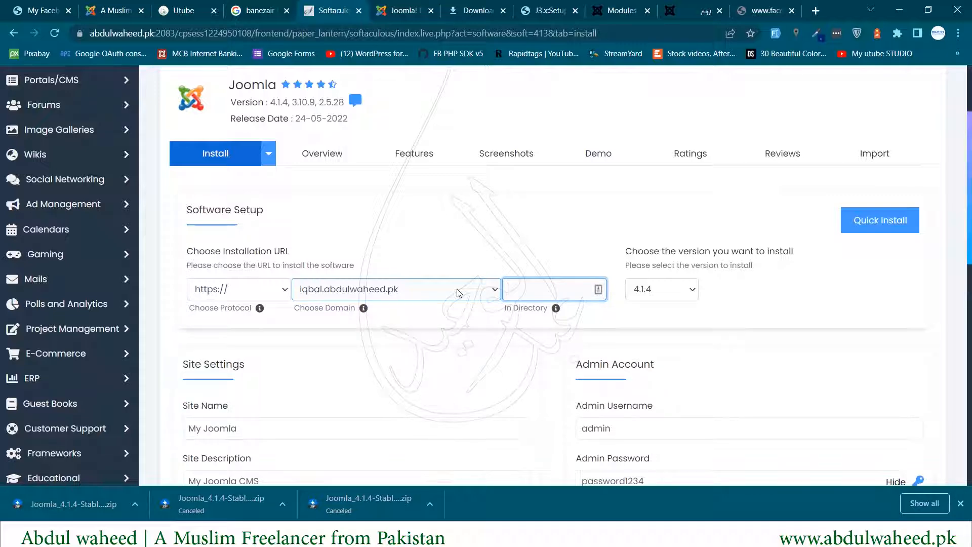
click(532, 224)
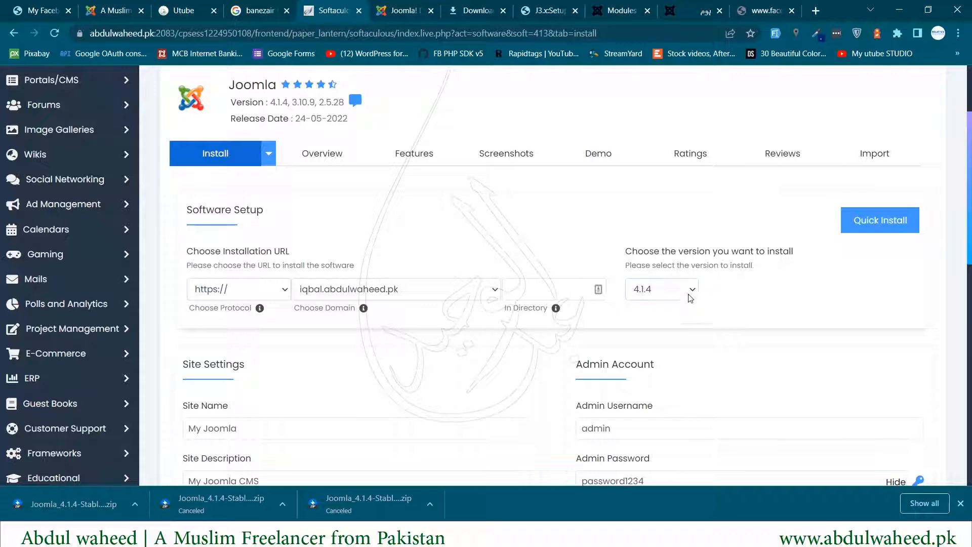
- Replace the default site name and enter a site description
scroll(724, 294, down, 5)
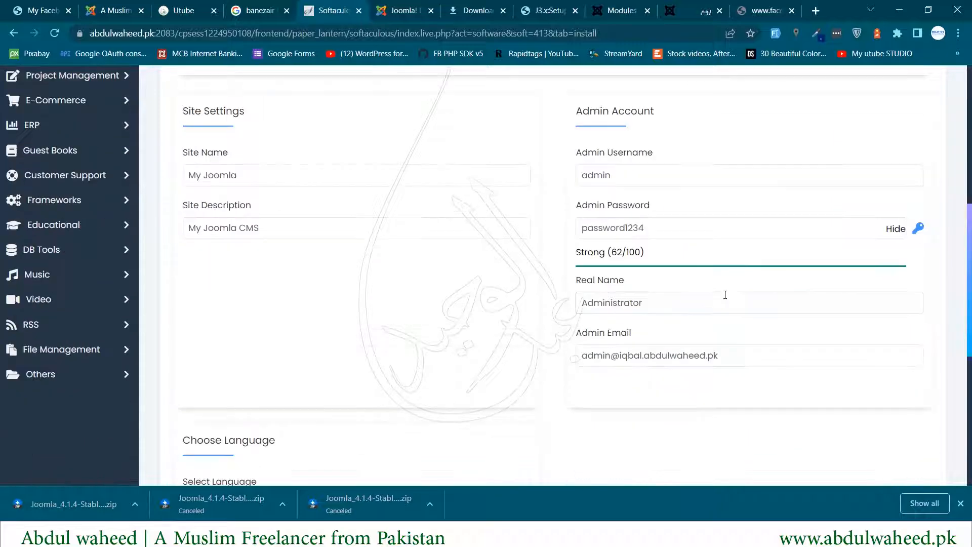
drag(304, 178, 3, 177)
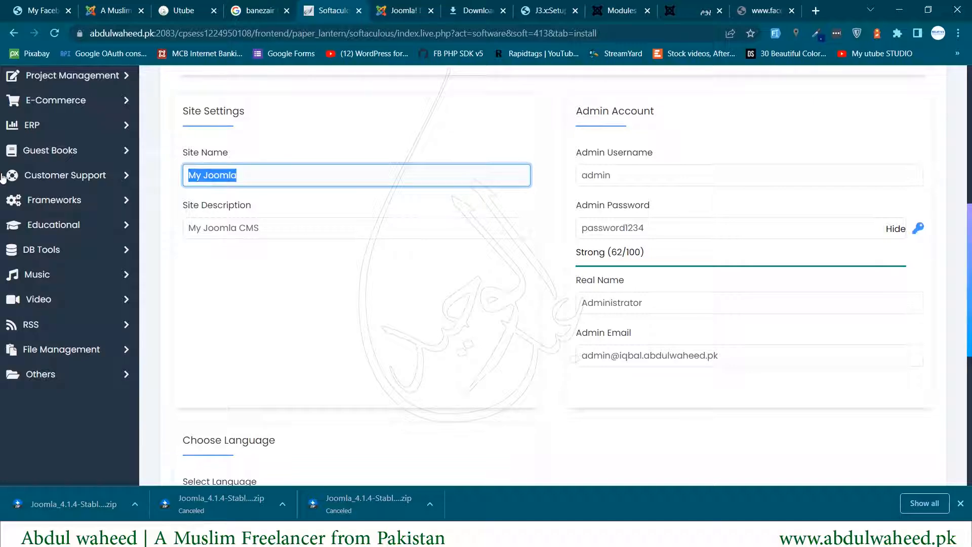
text(Peer)
key(Down)
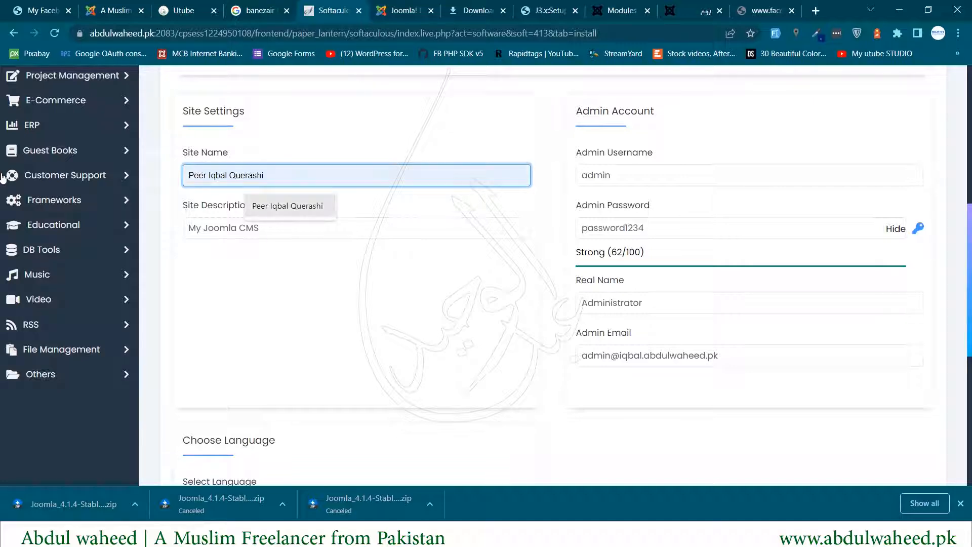
key(Tab)
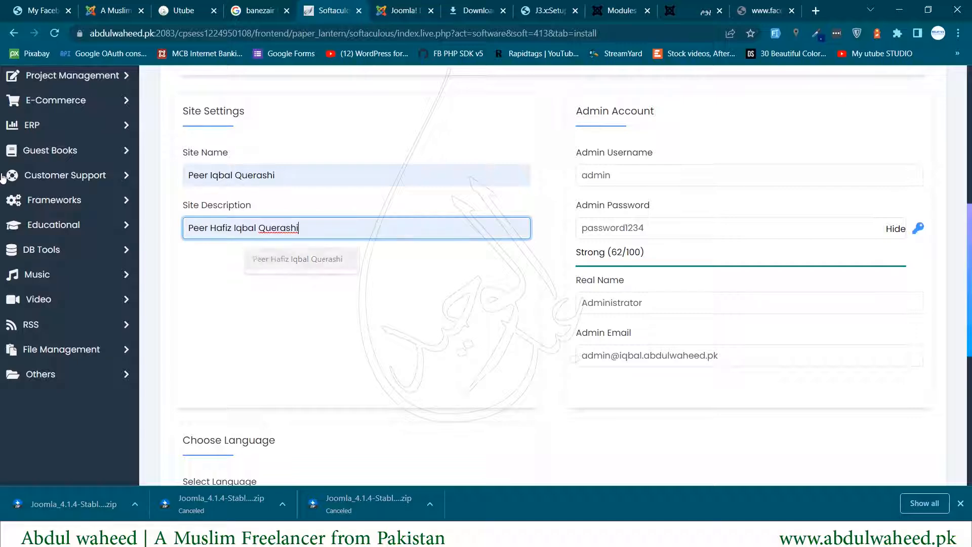
- Fill in the admin's real name and replace the admin e-mail with a saved address
click(631, 311)
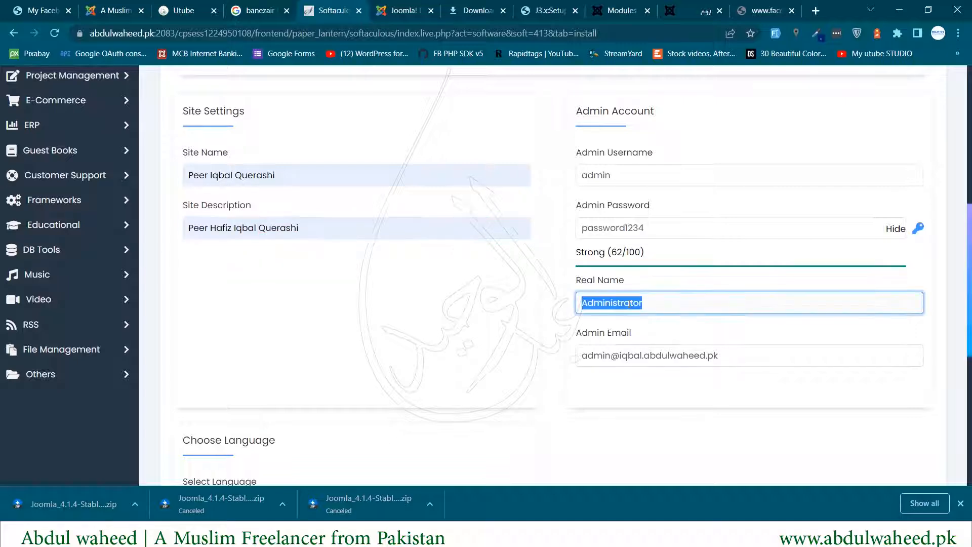
click(657, 333)
double_click(636, 360)
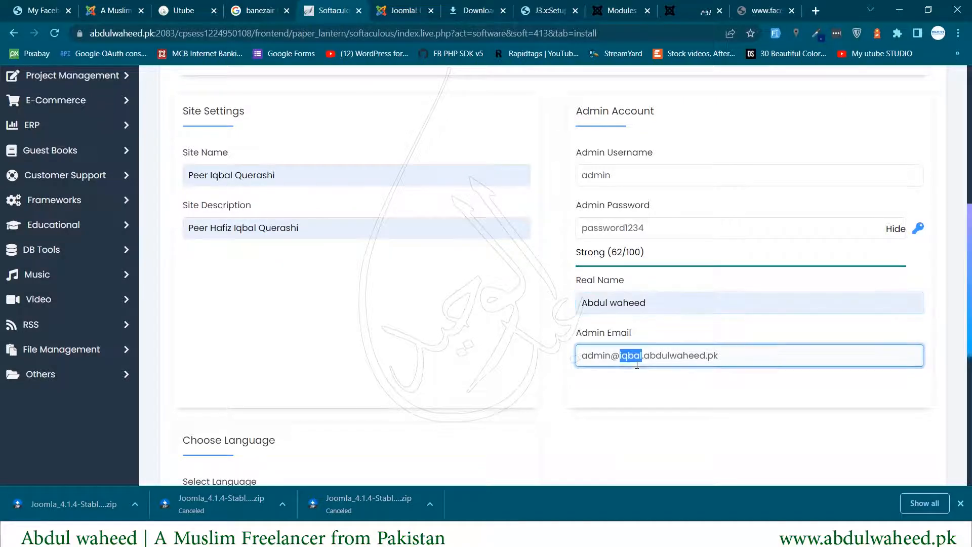
key(ctrl+a)
key(BackSpace)
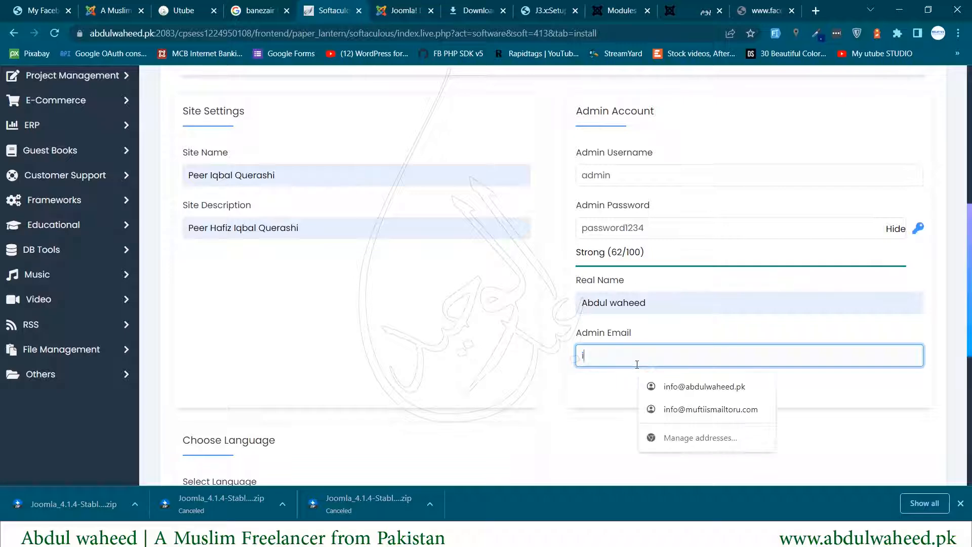
click(652, 383)
- In the advanced options, change the database name from joom909 to iqbal
scroll(312, 298, down, 5)
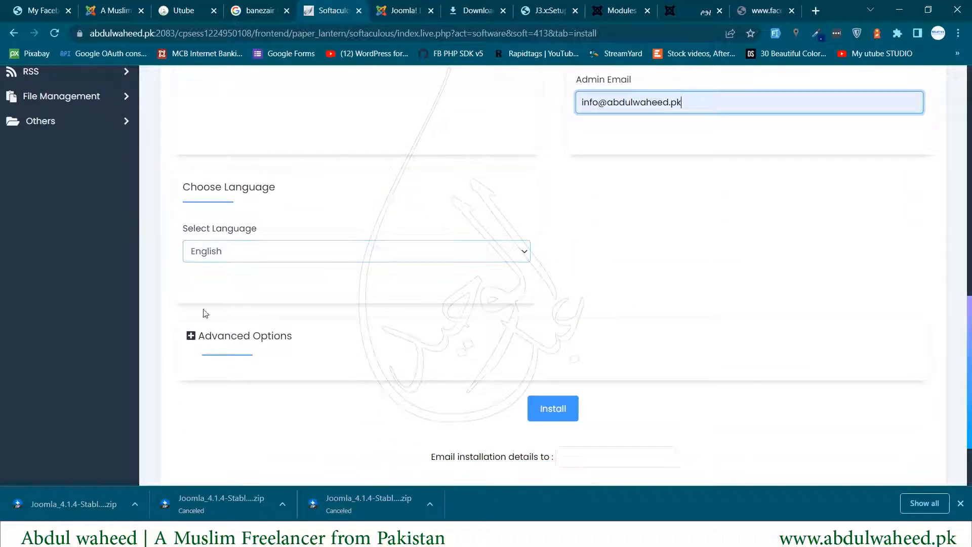
click(191, 336)
scroll(358, 380, down, 3)
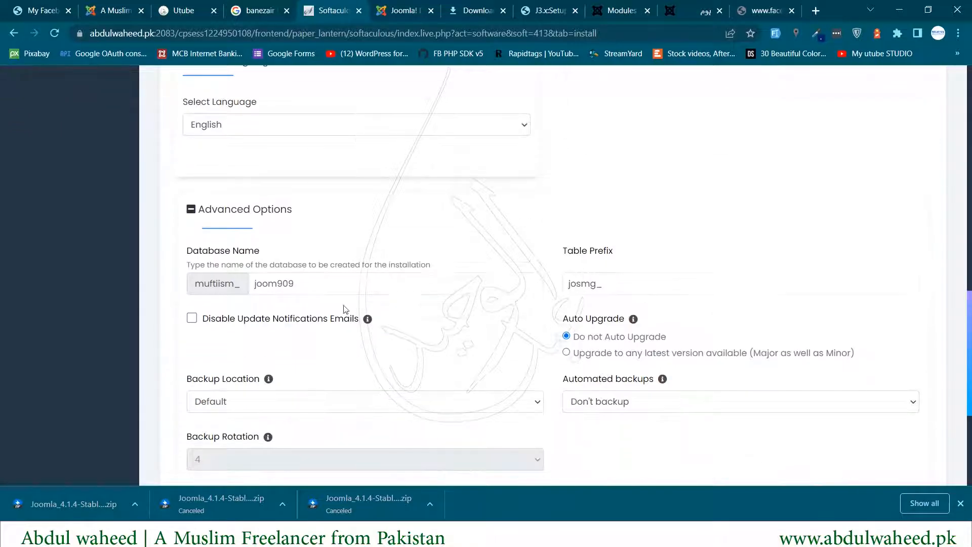
double_click(327, 284)
key(BackSpace)
text(iqbal)
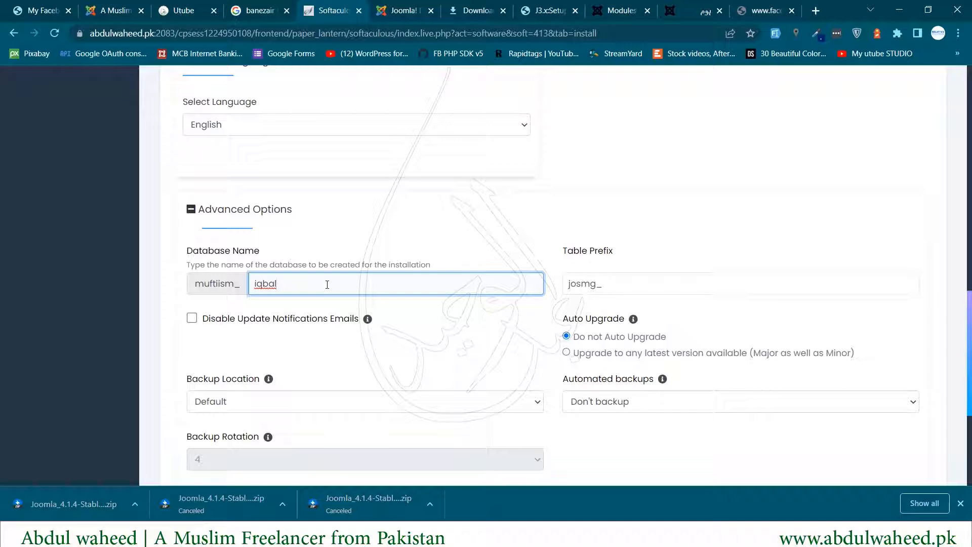
- Review the installation-details e-mail field and launch the Joomla install
scroll(377, 305, down, 3)
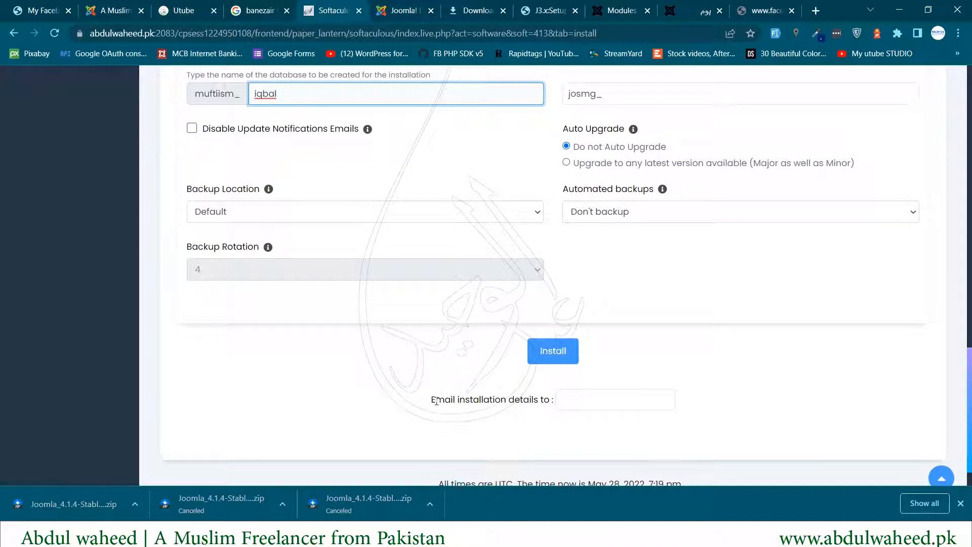
click(569, 400)
click(409, 373)
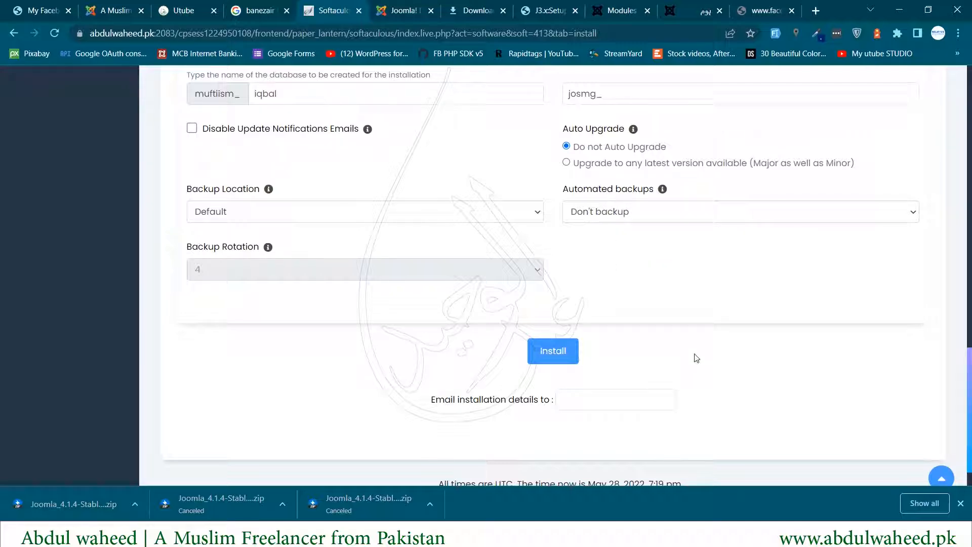
scroll(693, 356, up, 3)
scroll(691, 357, down, 3)
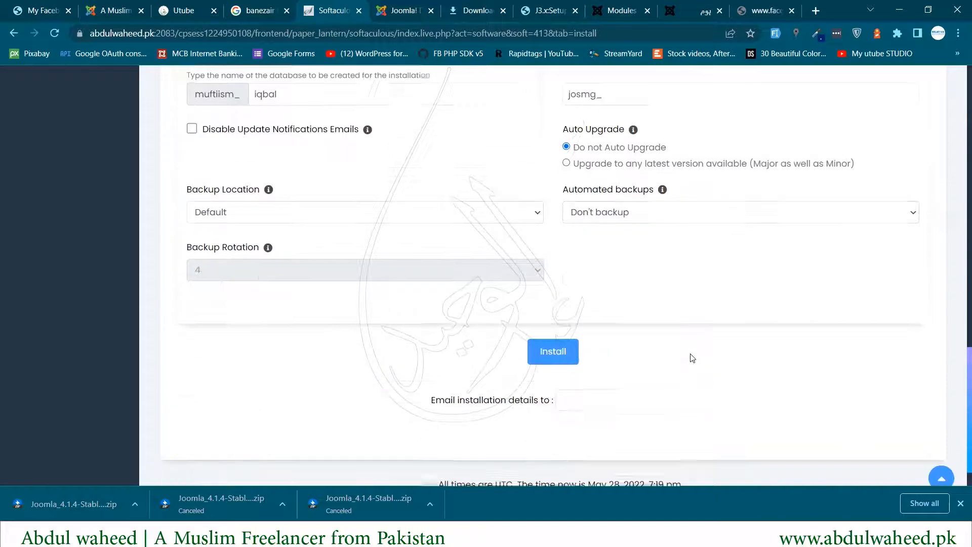
click(538, 361)
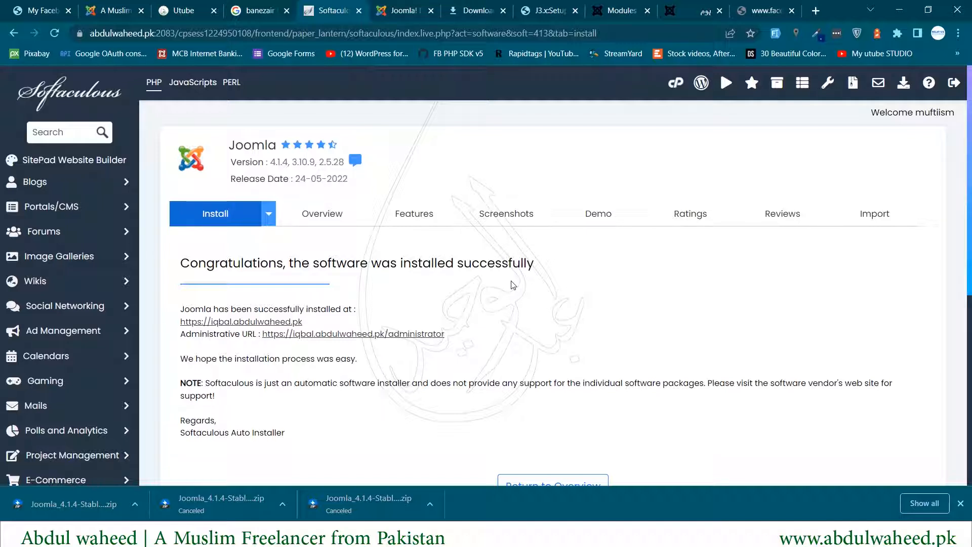
- Open the new site's /administrator URL from the Softaculous success page
scroll(327, 310, down, 1)
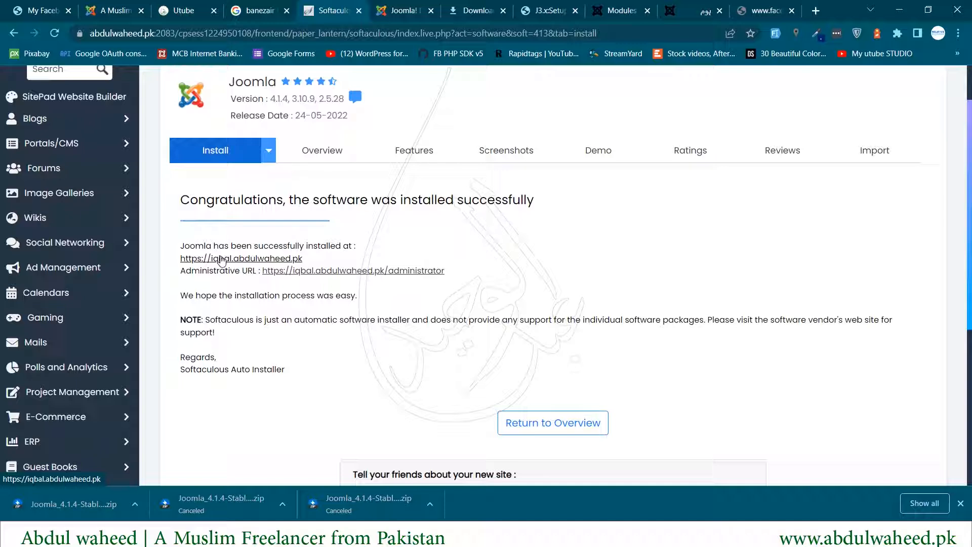
click(356, 271)
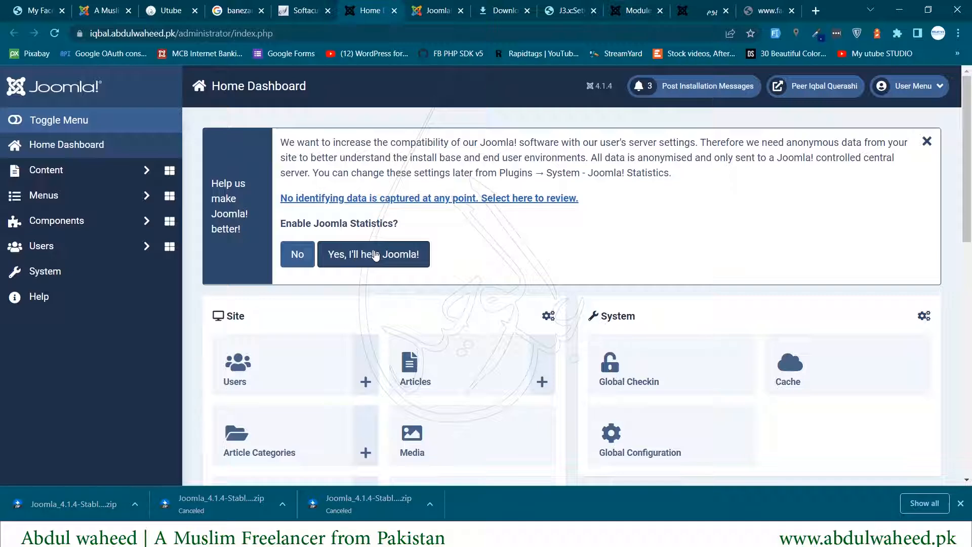
- Accept "Yes, I'll help Joomla!" to share anonymous statistics
click(375, 255)
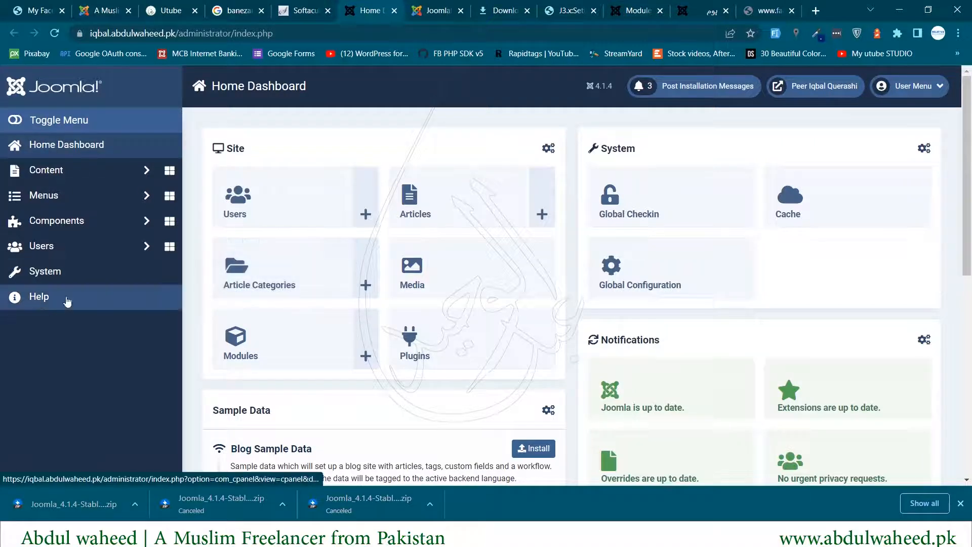
- Open the Plugins manager from the System dashboard
click(46, 273)
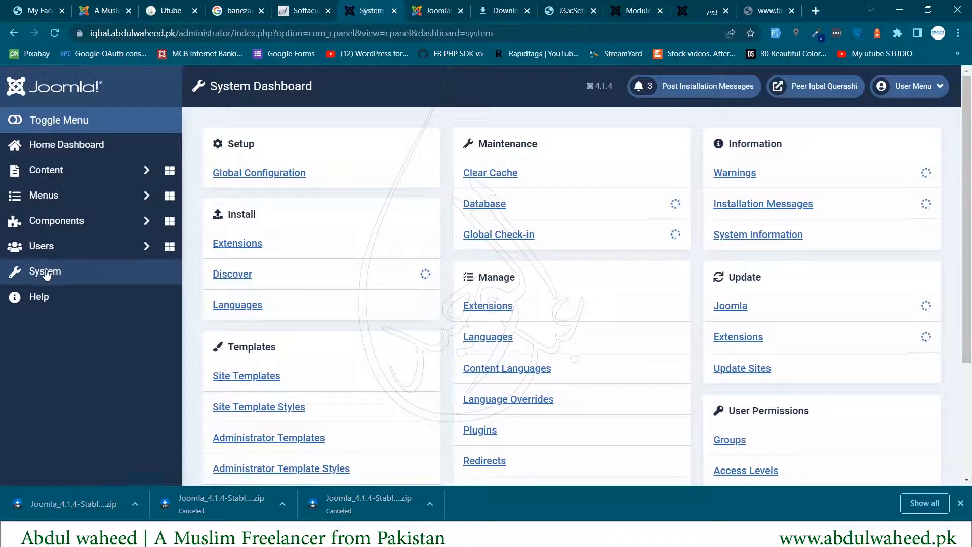
scroll(561, 349, down, 1)
scroll(561, 349, down, 1)
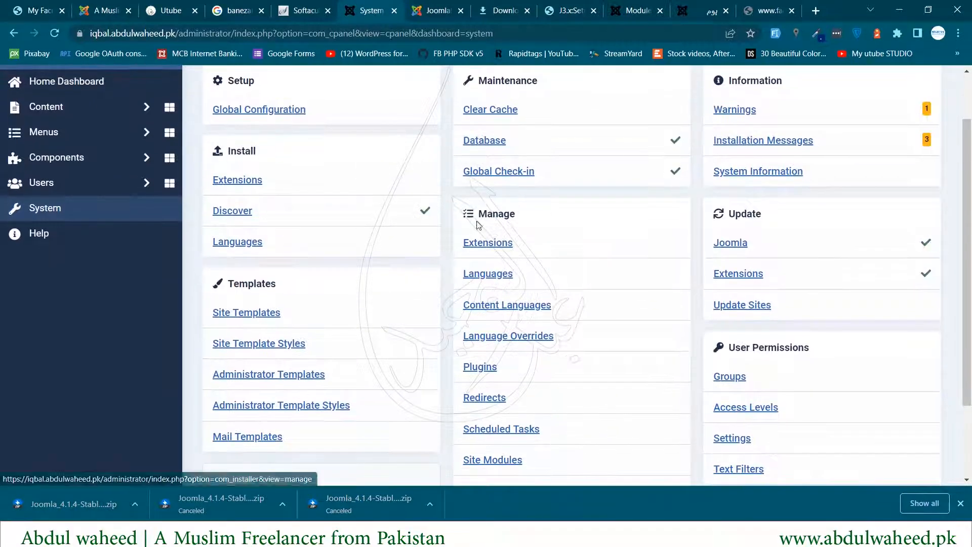
click(471, 369)
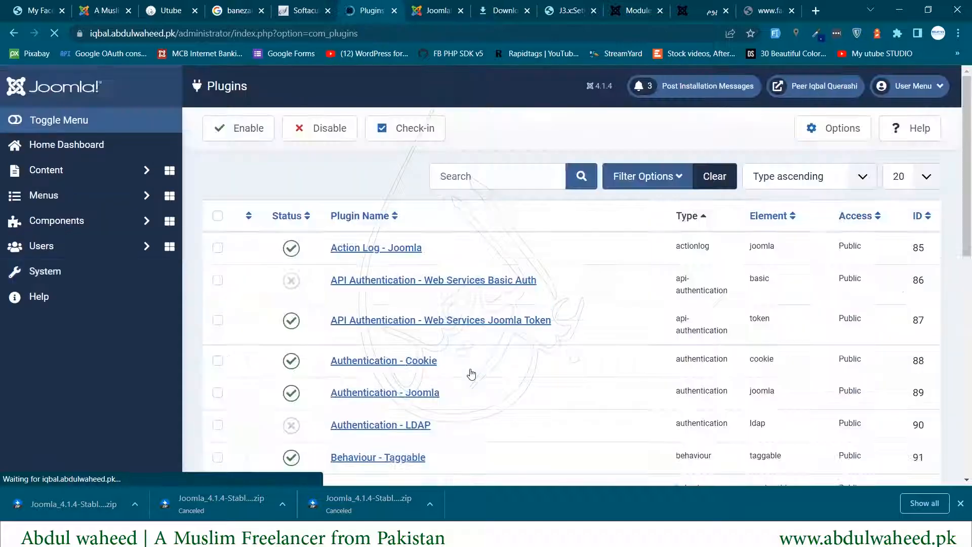
click(960, 503)
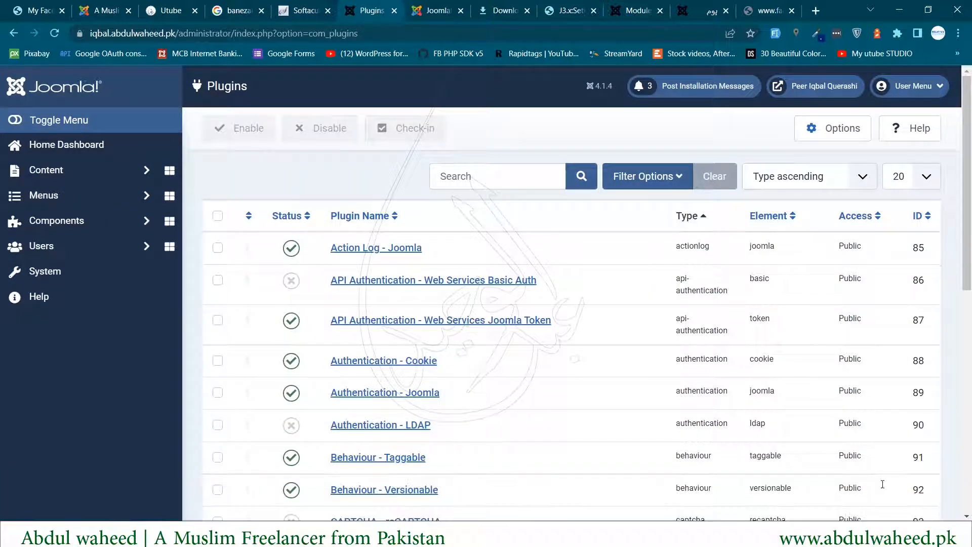
- Filter plugins by 'language', select them all, and enable them
click(501, 177)
text(language)
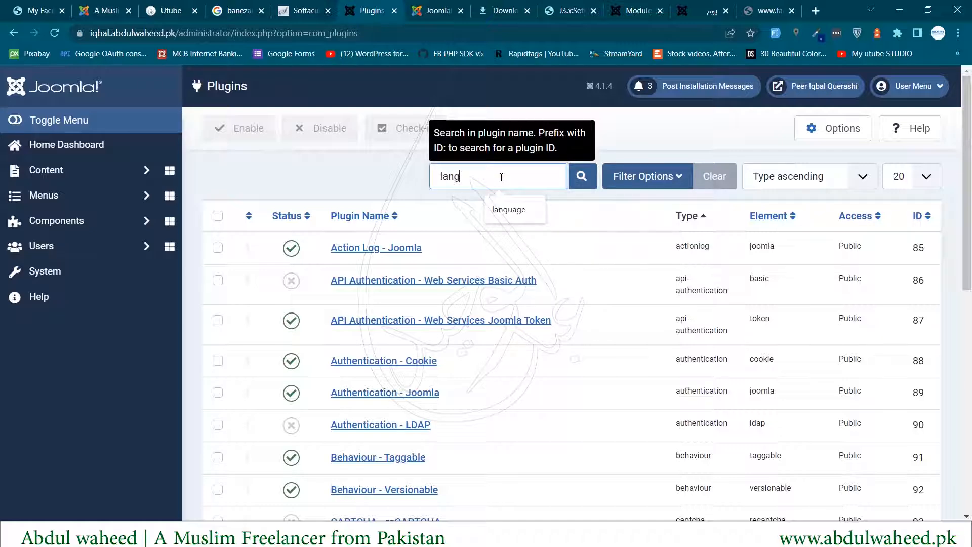
click(580, 177)
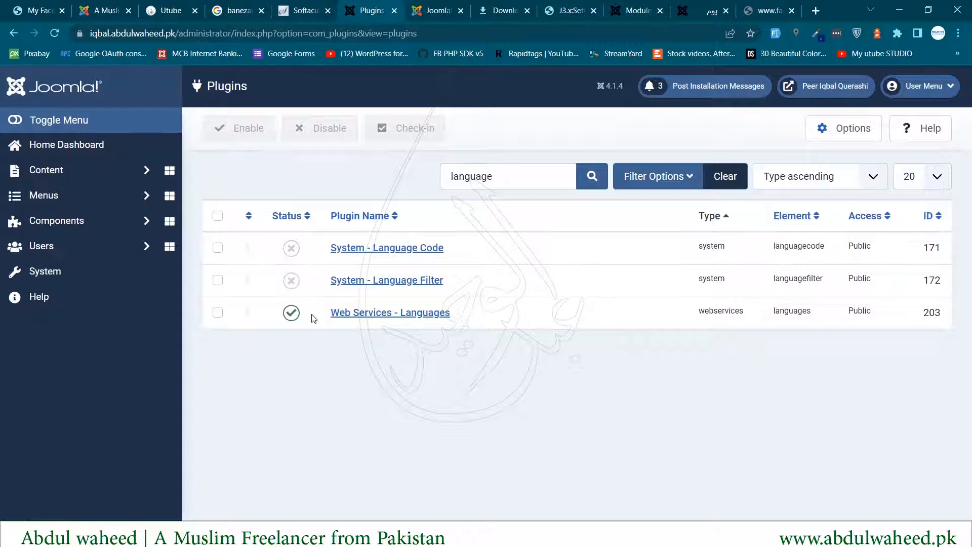
click(218, 217)
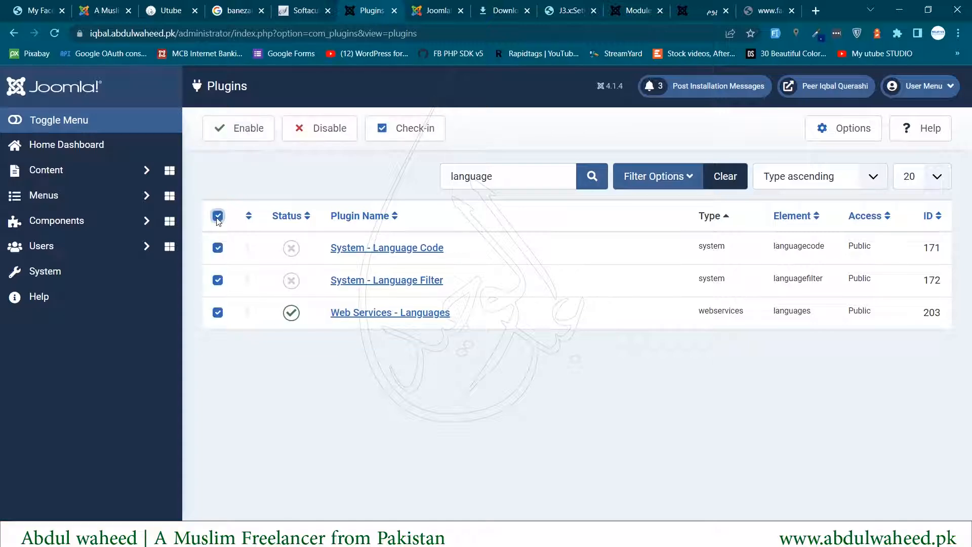
click(249, 137)
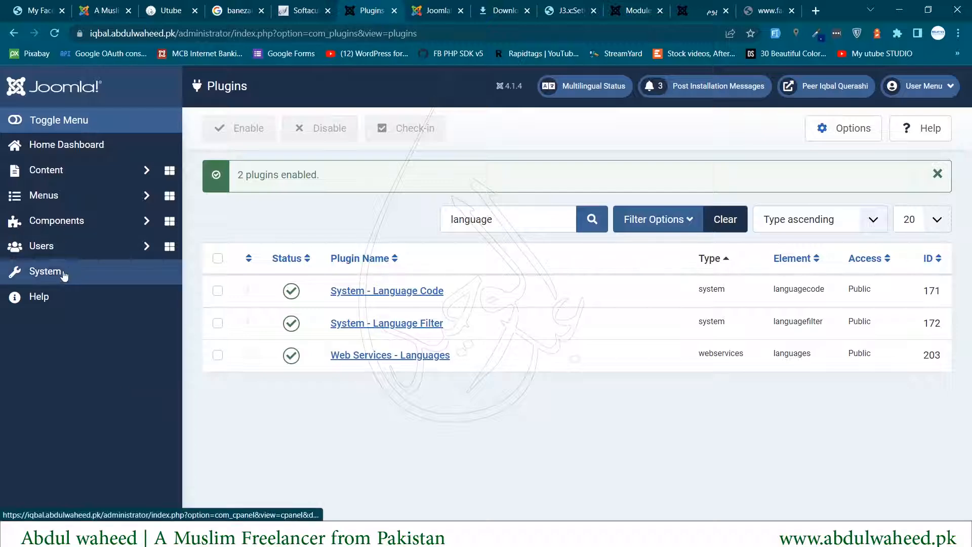
- Open the list of installable languages under System > Install > Languages
click(58, 276)
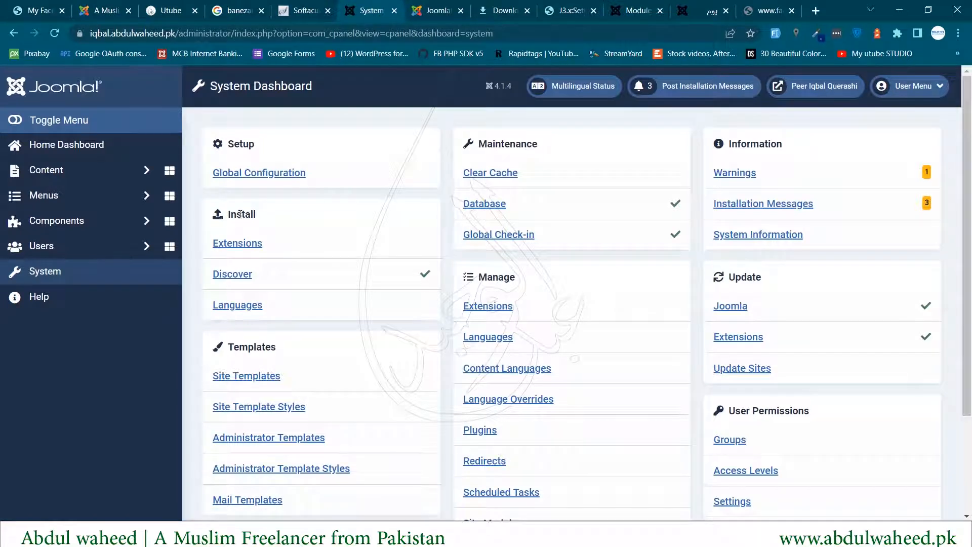
double_click(240, 214)
click(241, 312)
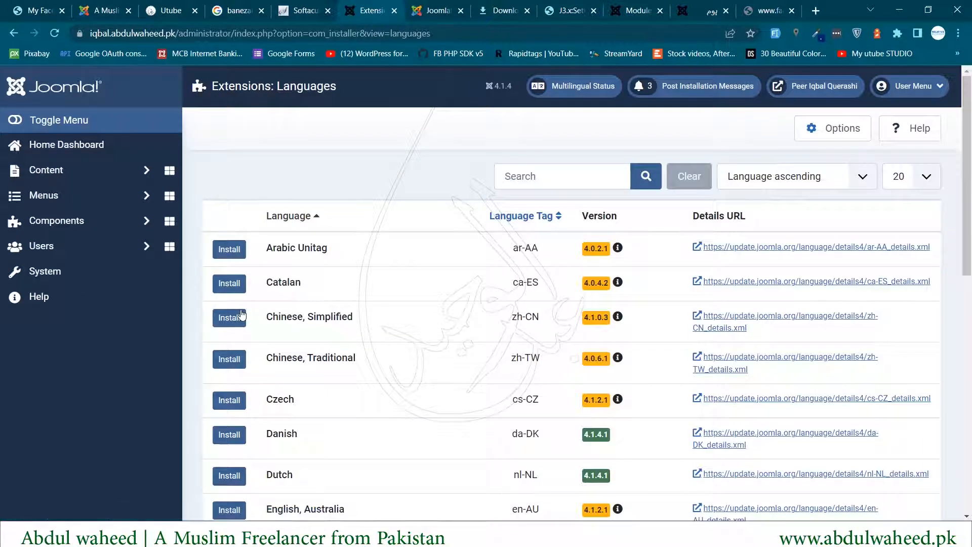
drag(277, 247, 368, 246)
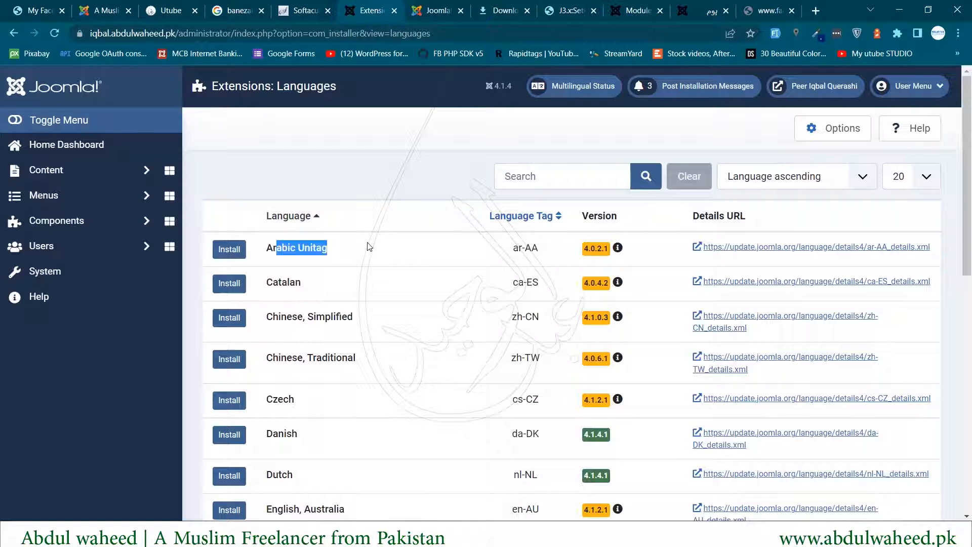
scroll(357, 290, down, 10)
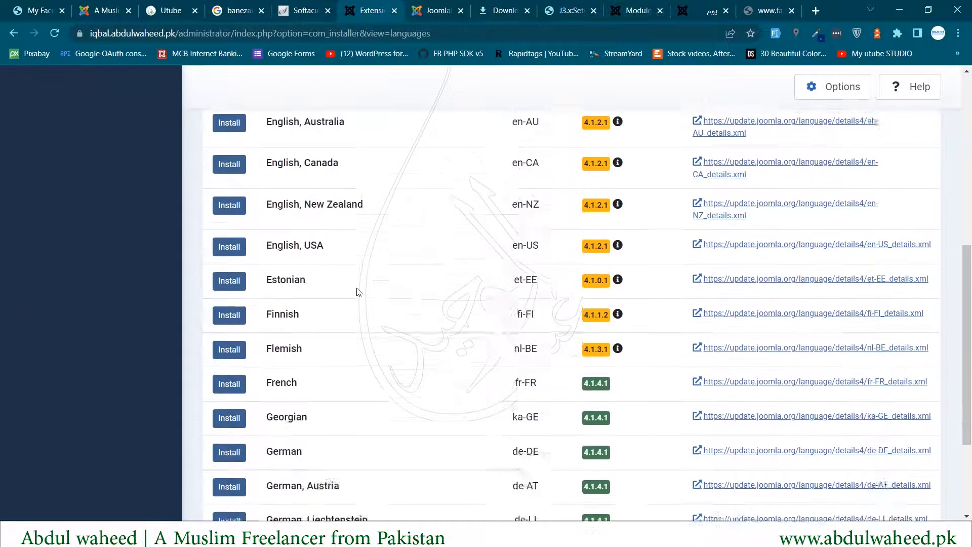
scroll(360, 294, up, 10)
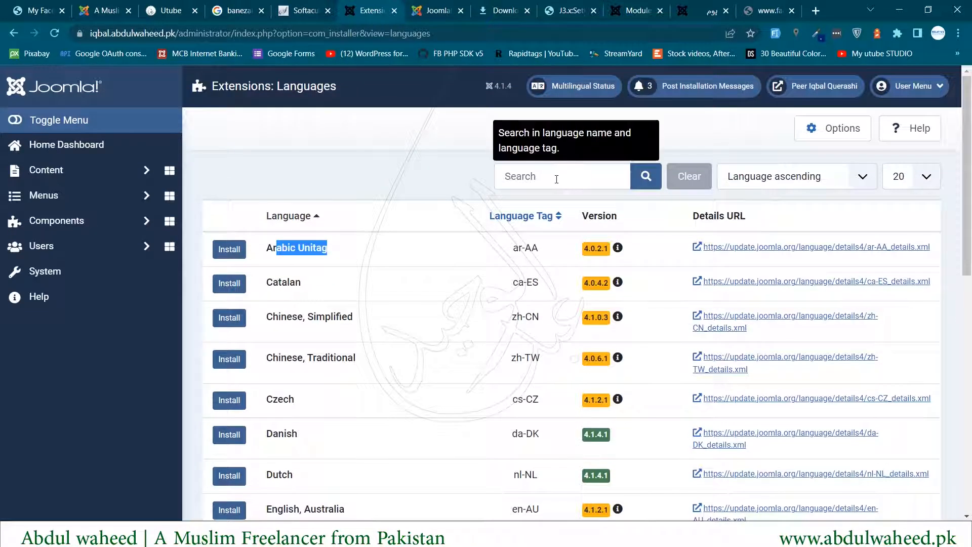
- Show all languages on one page and install the Arabic Unitag pack
click(551, 177)
click(365, 177)
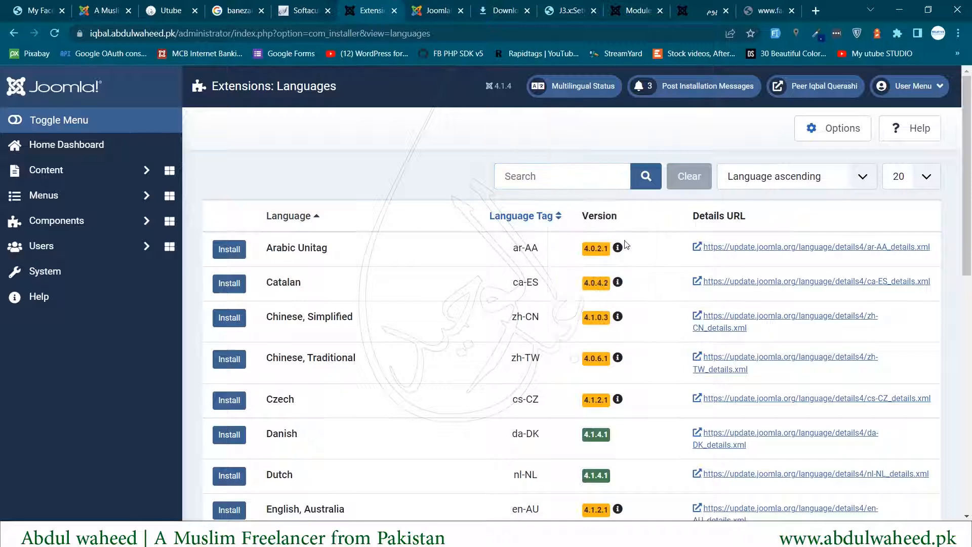
scroll(642, 251, down, 8)
scroll(642, 251, down, 3)
scroll(902, 474, up, 10)
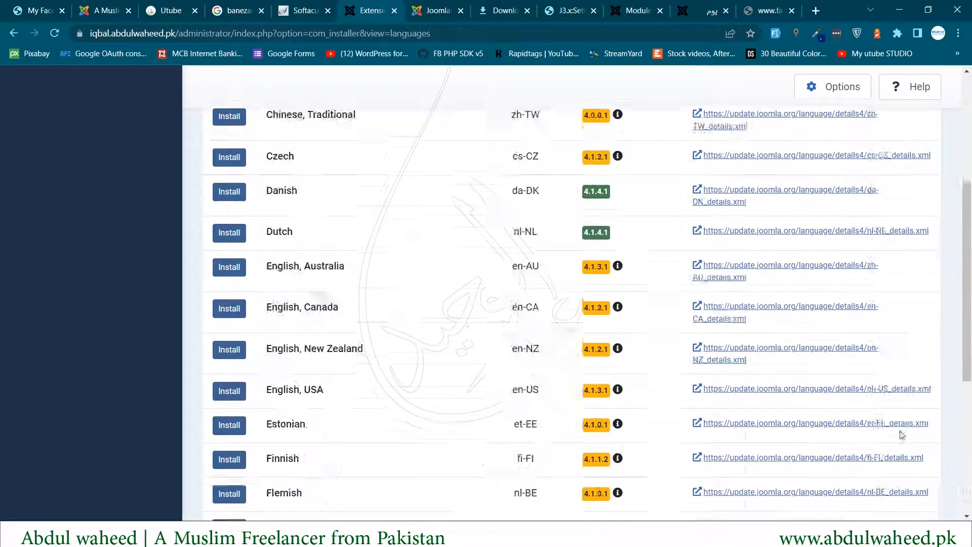
click(932, 180)
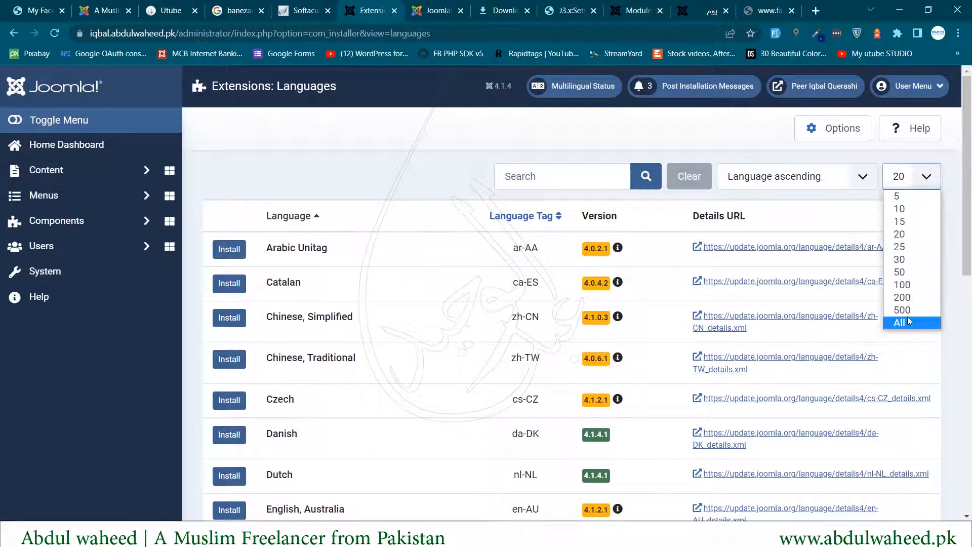
click(907, 317)
scroll(452, 337, down, 20)
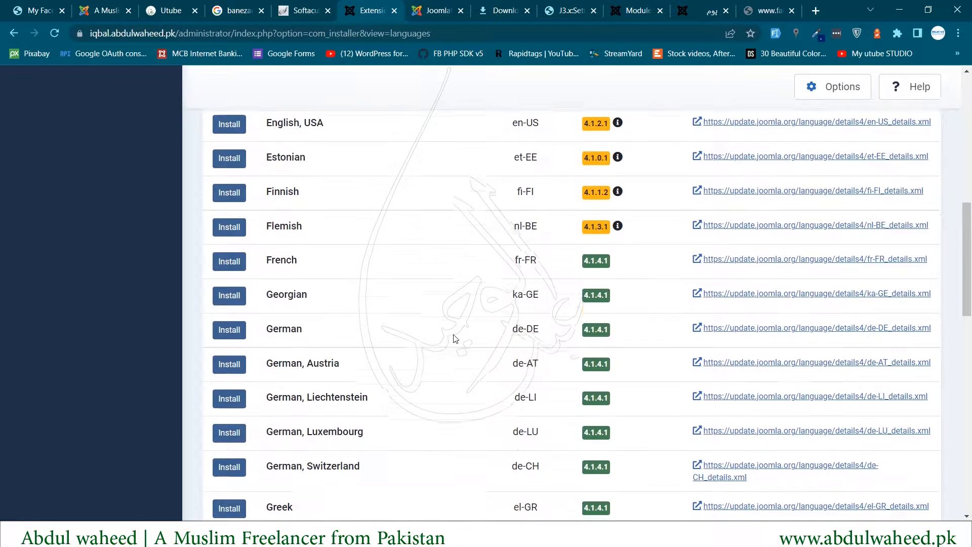
scroll(454, 338, down, 2)
scroll(455, 338, up, 20)
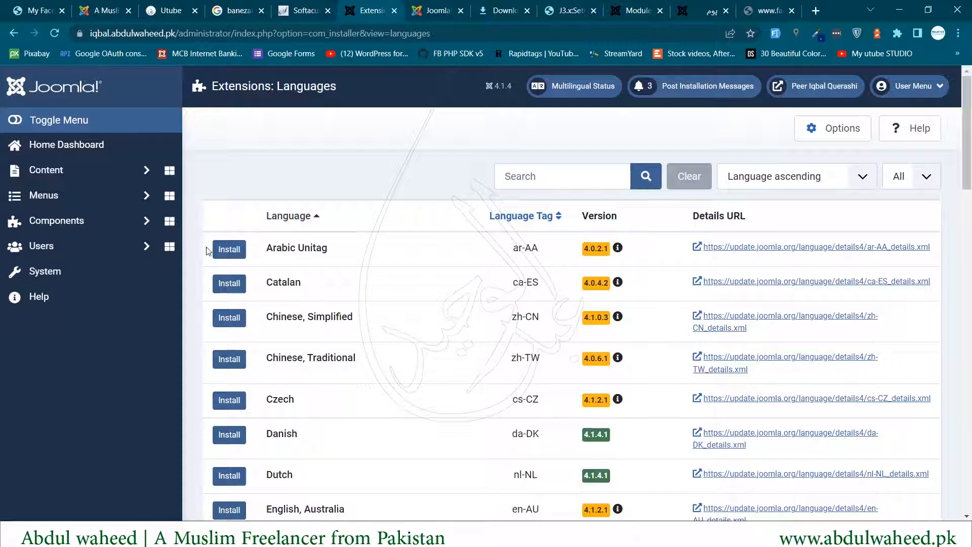
triple_click(296, 248)
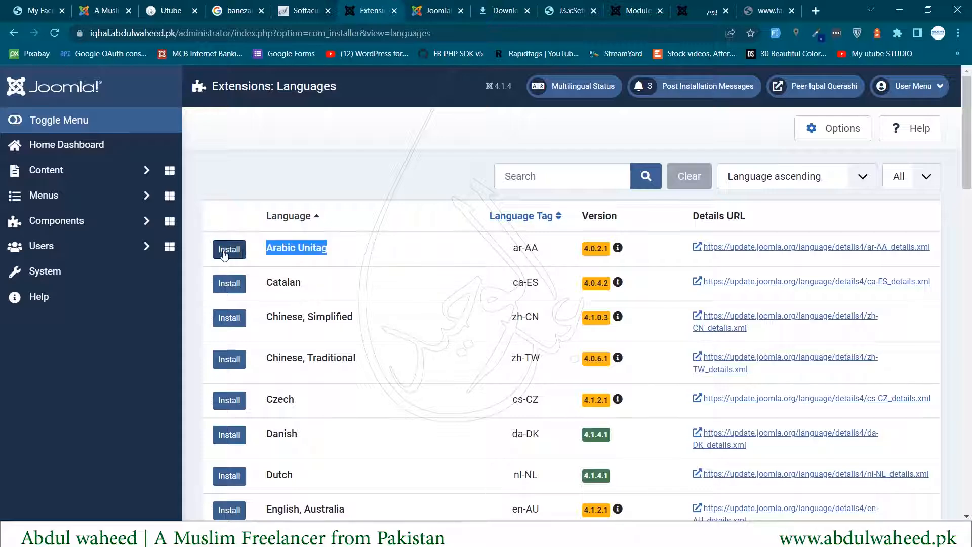
click(229, 249)
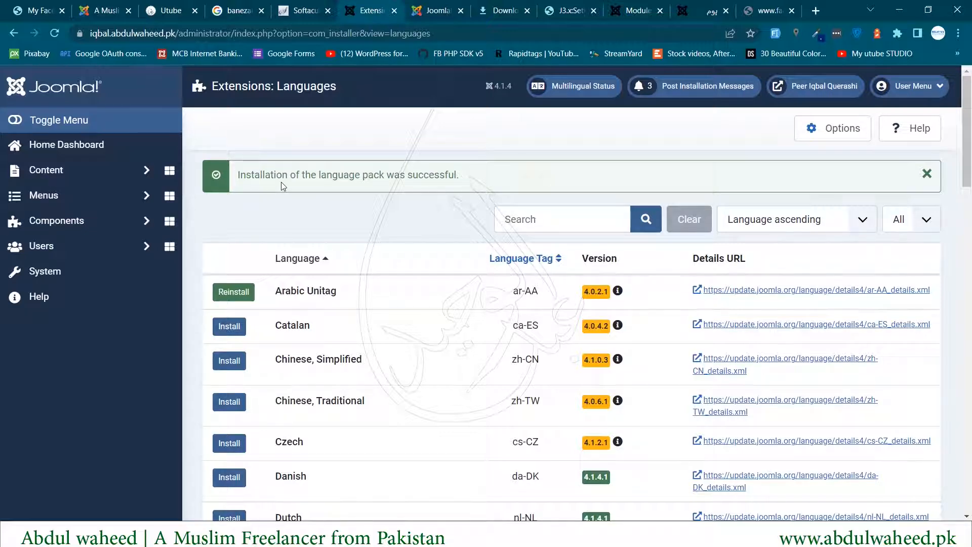
- Go to System > Site Modules and begin a new site module
click(46, 278)
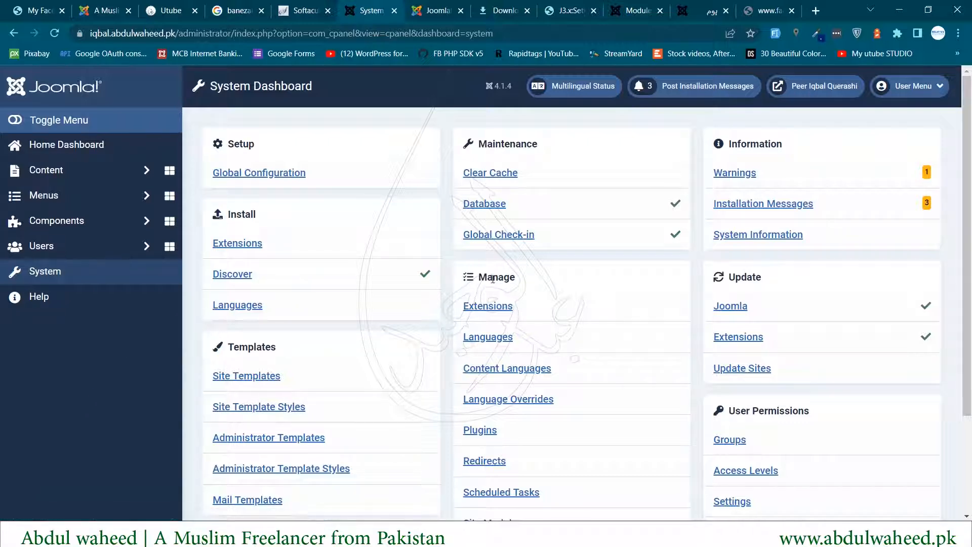
drag(479, 277, 514, 277)
scroll(552, 310, down, 3)
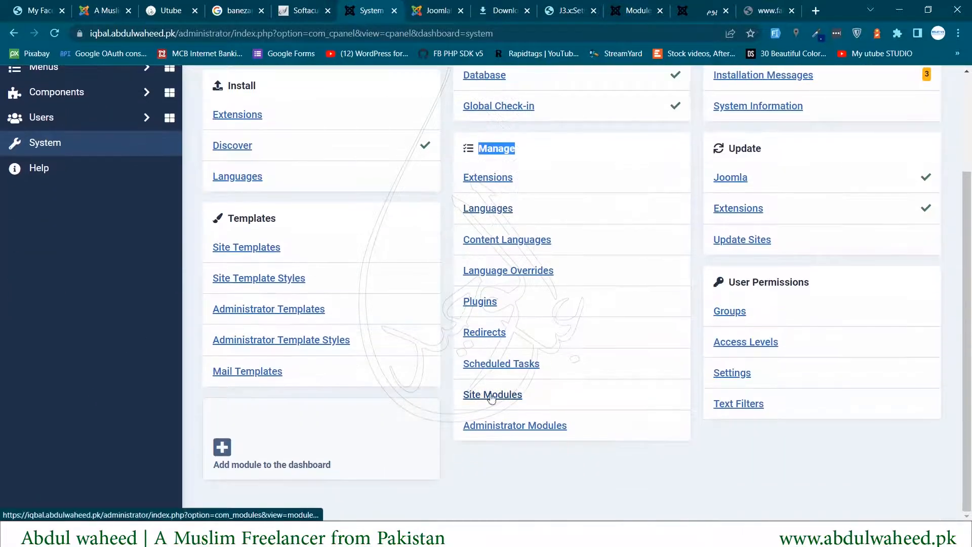
click(476, 401)
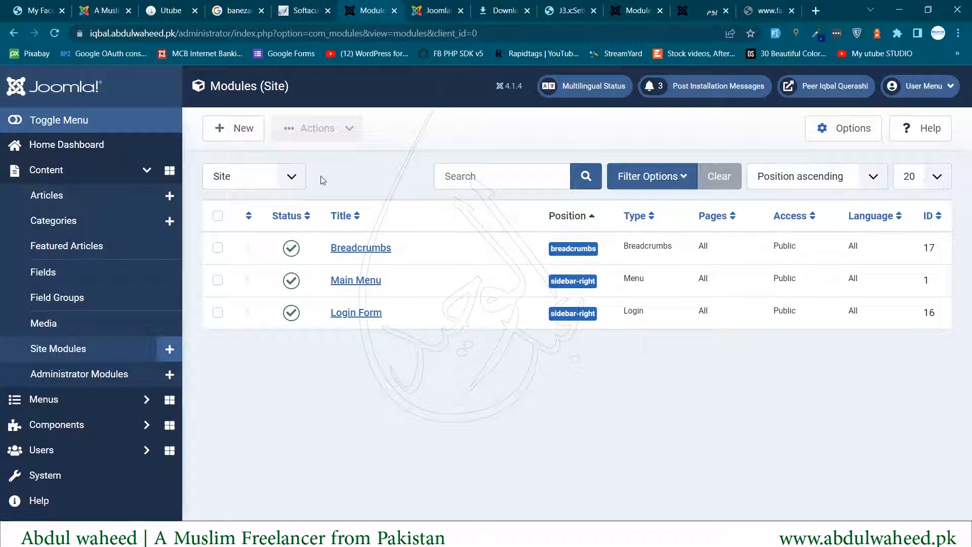
click(237, 133)
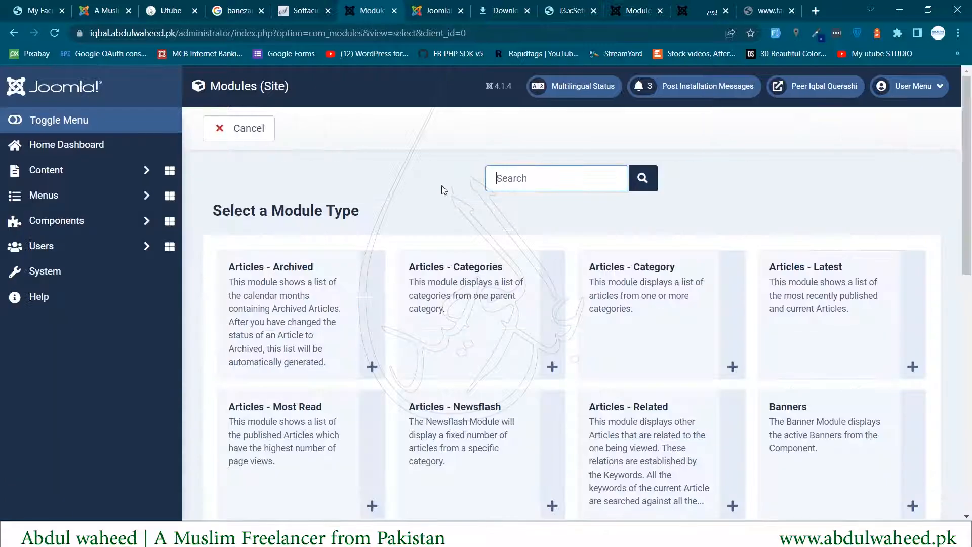
- Filter module types by 'langu' and create a Language Switcher module
scroll(536, 410, down, 10)
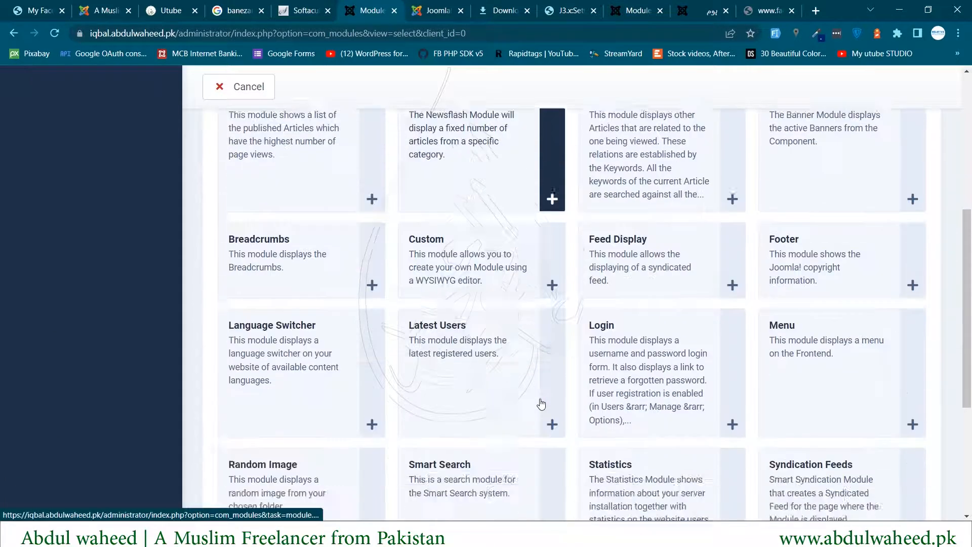
scroll(445, 383, up, 12)
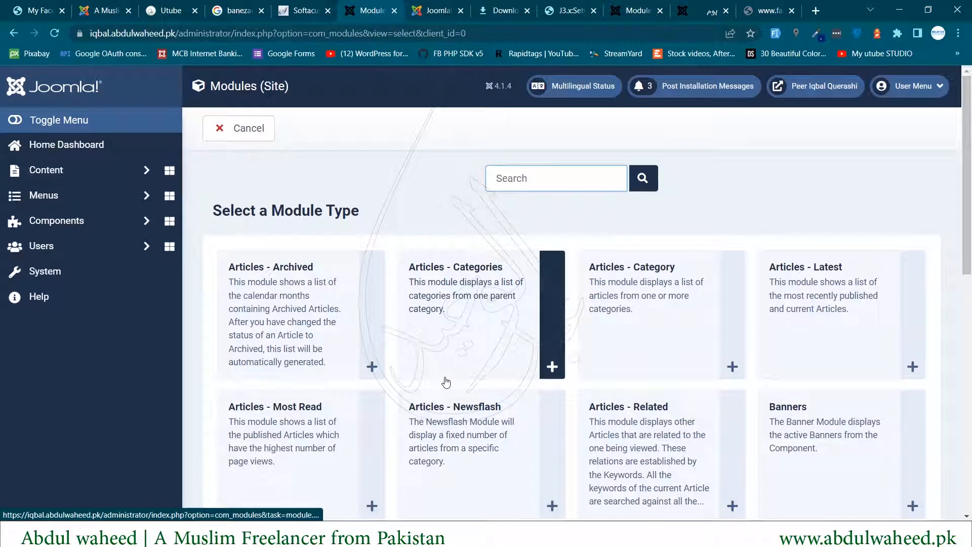
text(langu)
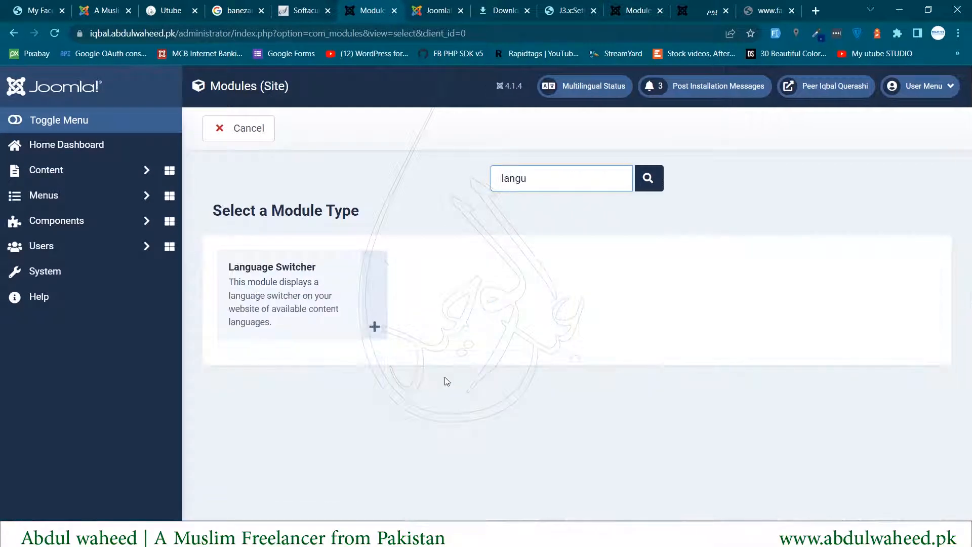
click(346, 314)
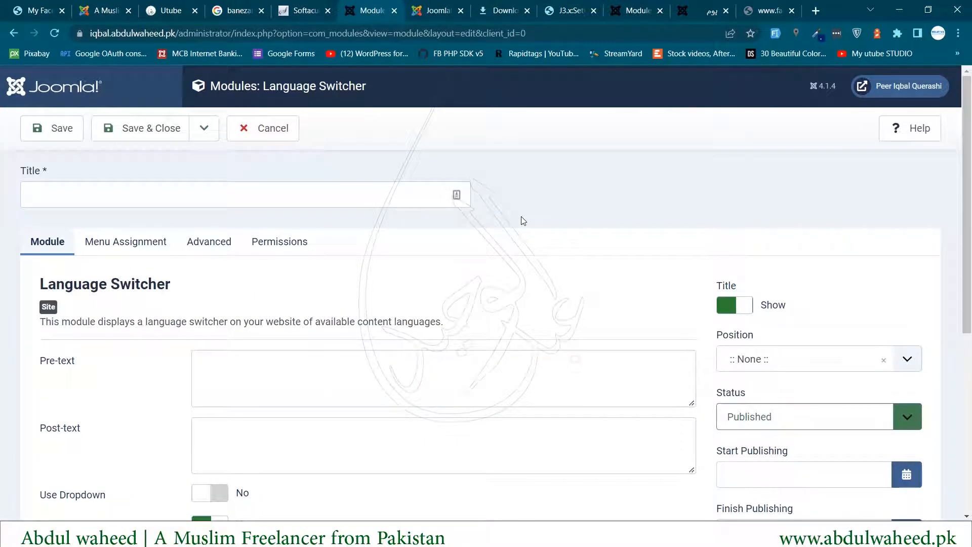
- Title the module 'Language Switcher' and keep its title shown on the site
click(293, 190)
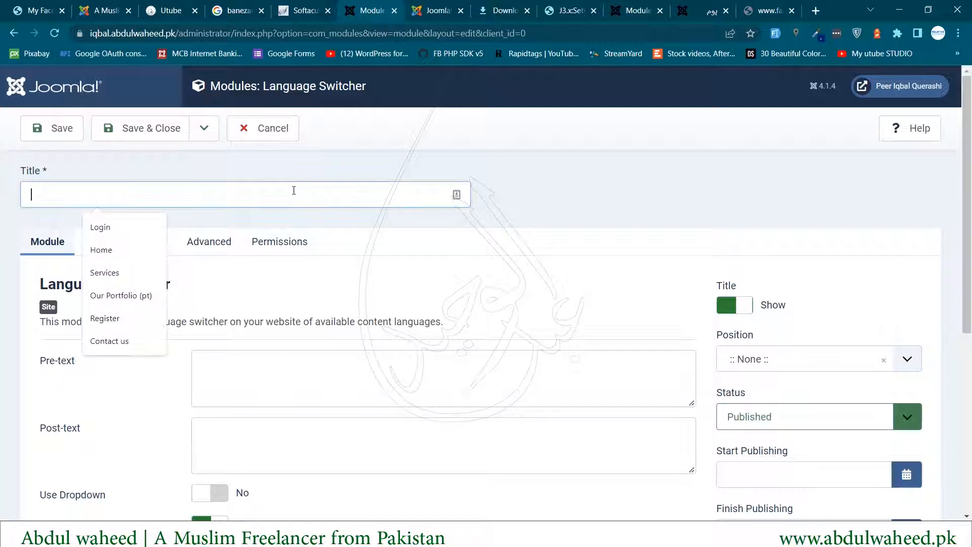
text(Langu)
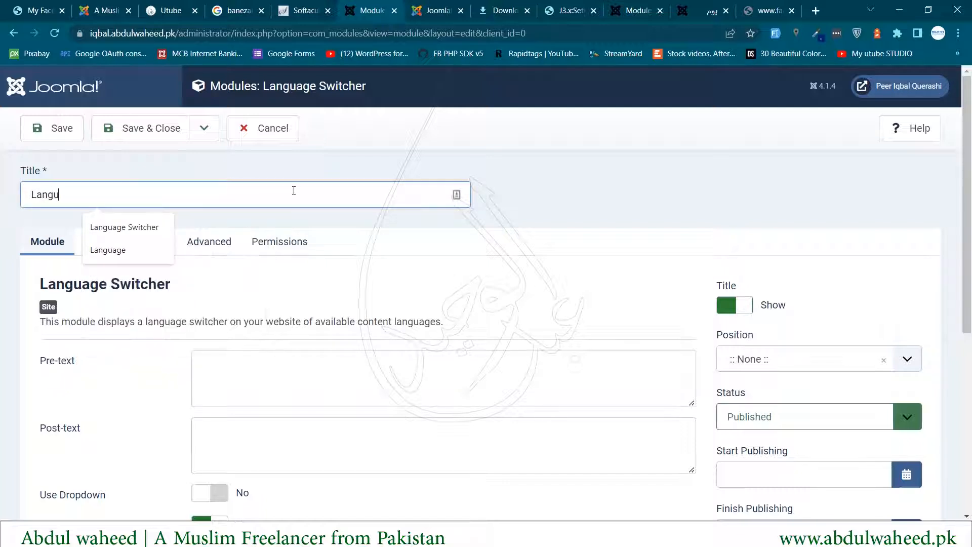
key(Down)
key(Return)
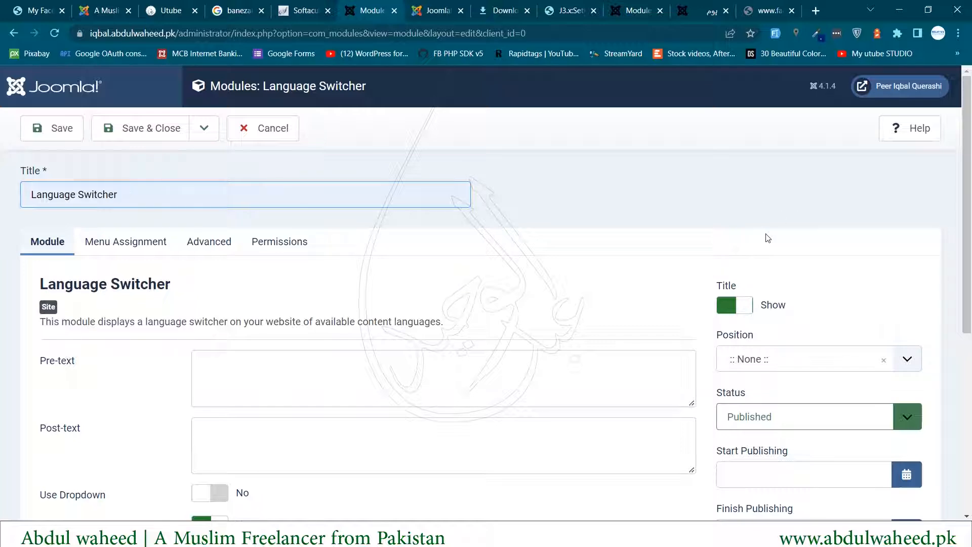
scroll(767, 236, down, 3)
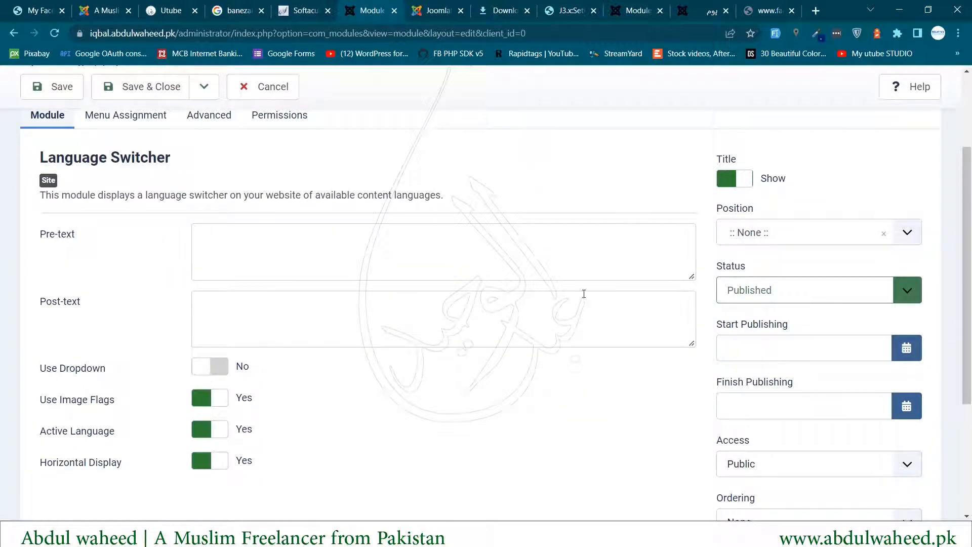
click(741, 180)
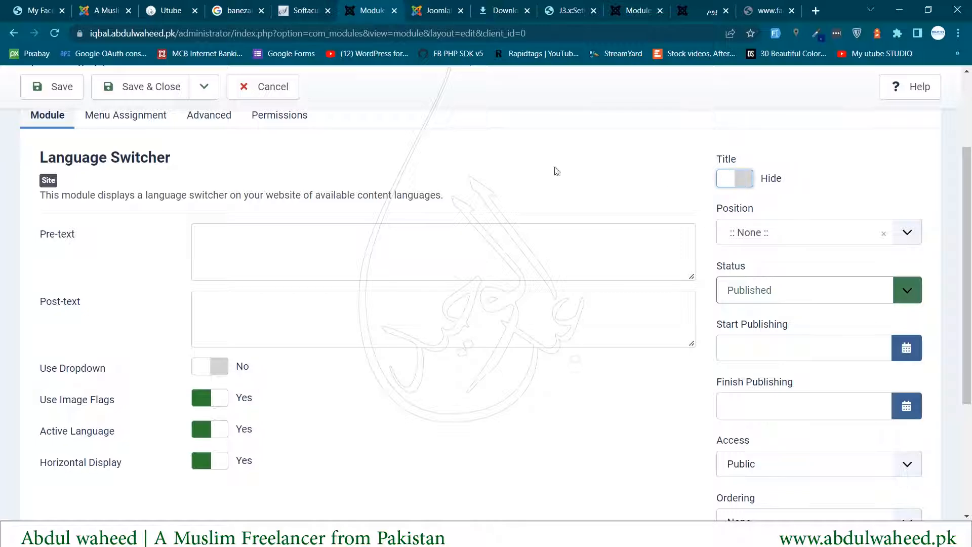
scroll(553, 169, up, 3)
triple_click(49, 195)
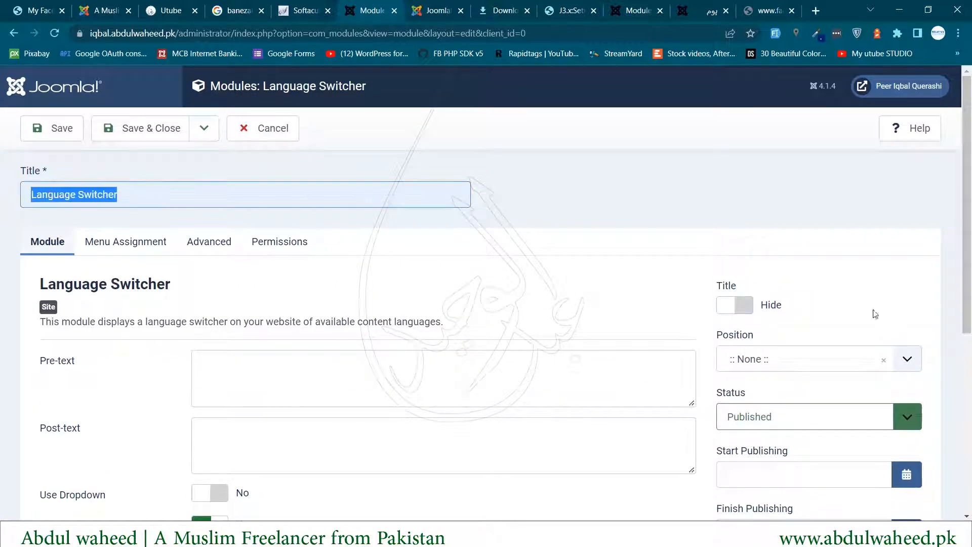
click(746, 305)
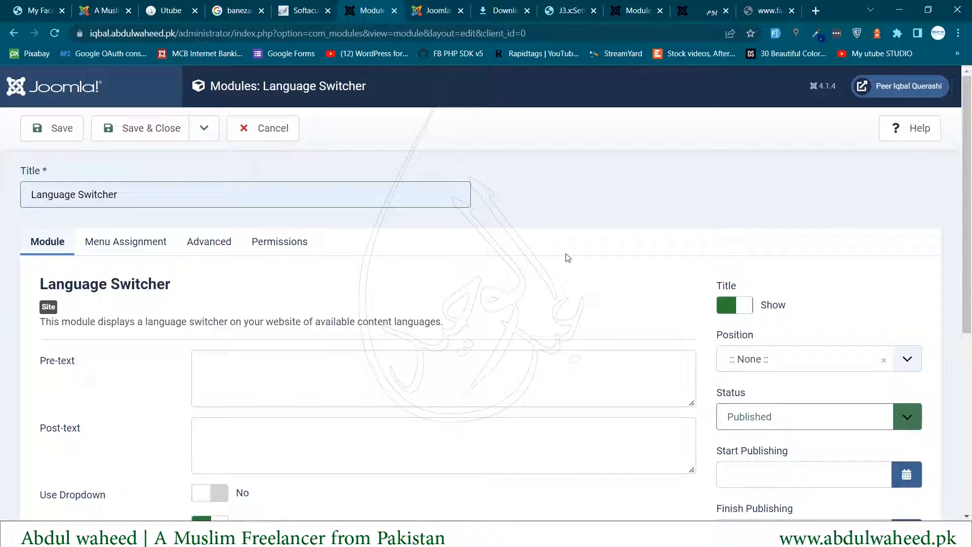
- Place the module in the sidebar-left position
scroll(356, 258, down, 1)
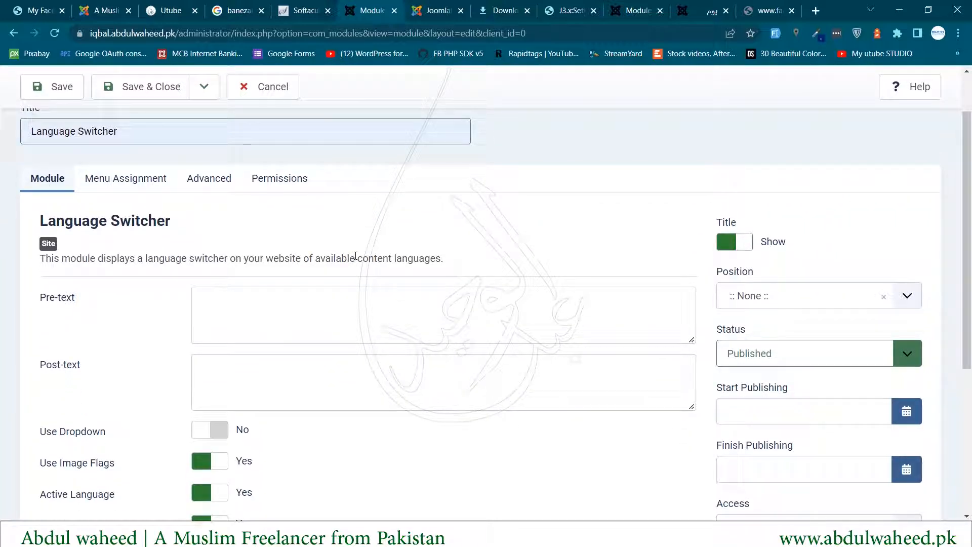
scroll(356, 257, down, 3)
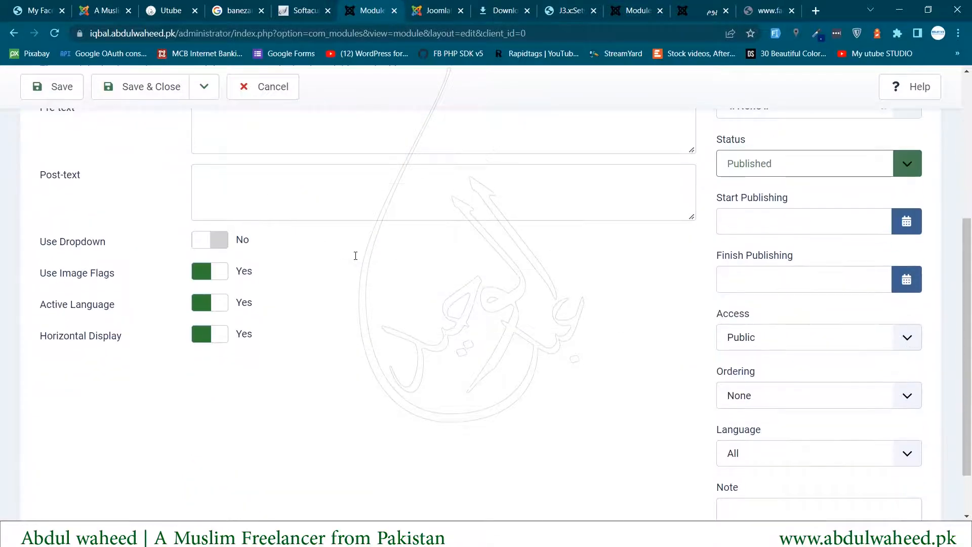
scroll(356, 256, up, 3)
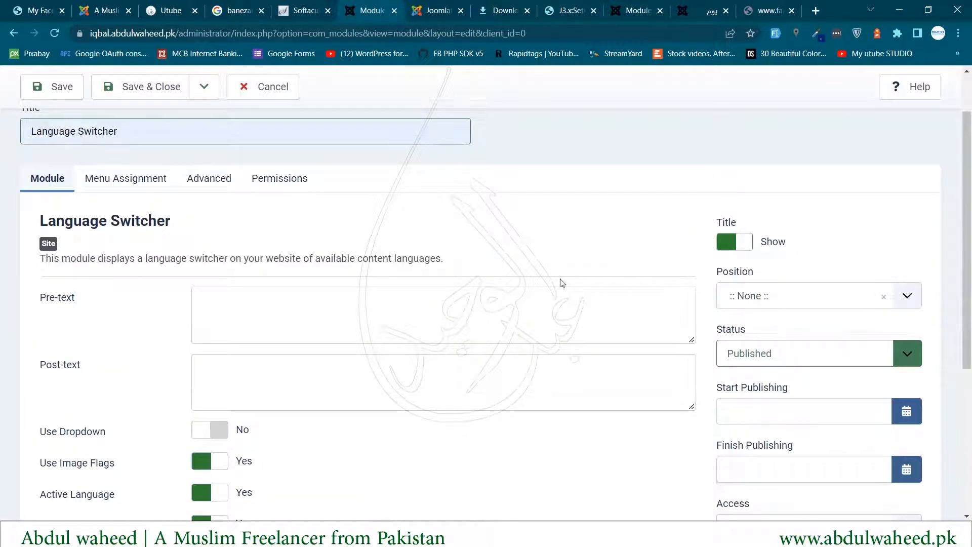
drag(714, 274, 777, 275)
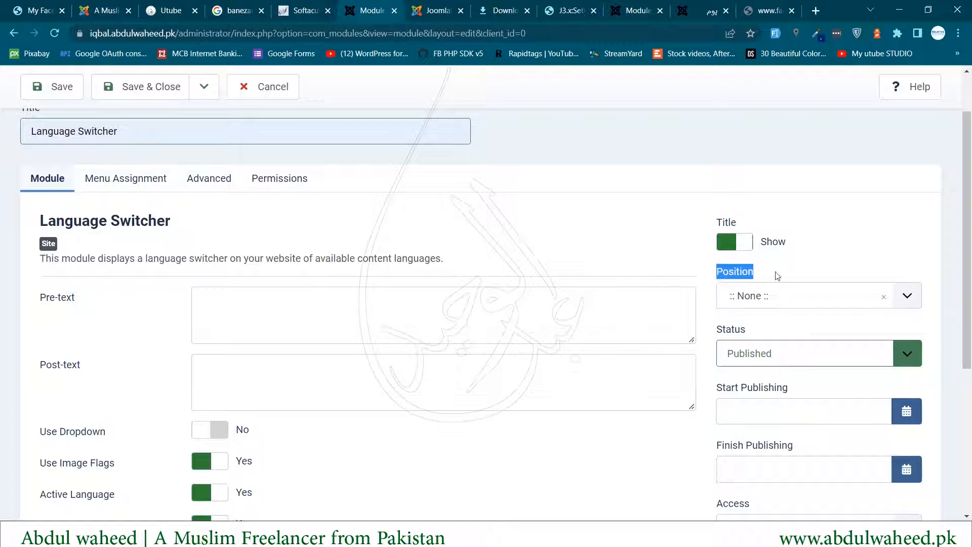
click(755, 299)
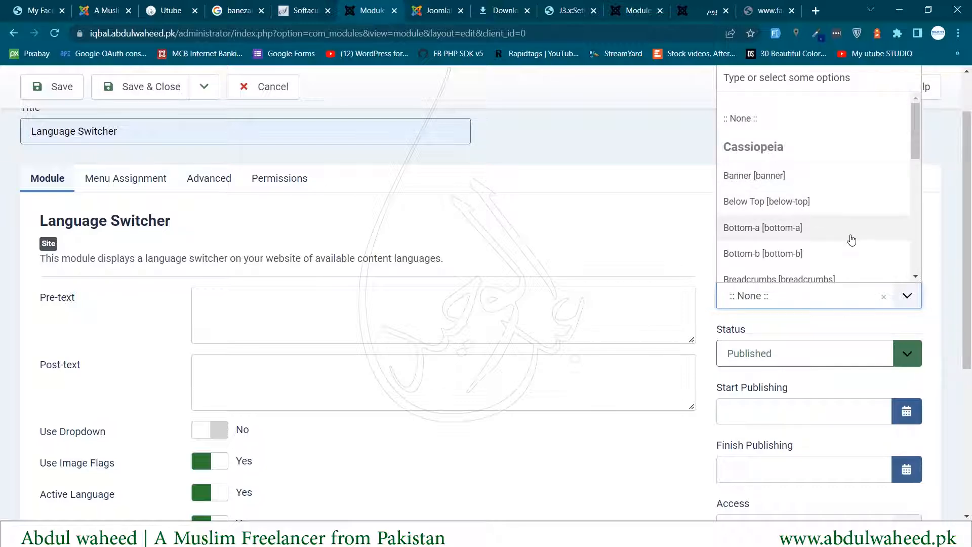
scroll(845, 231, down, 3)
scroll(844, 231, down, 2)
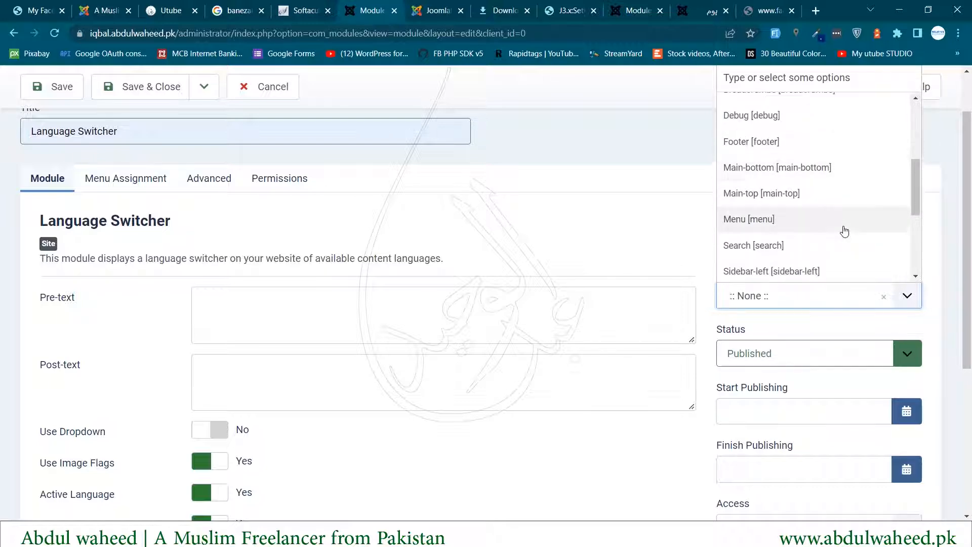
scroll(845, 232, down, 2)
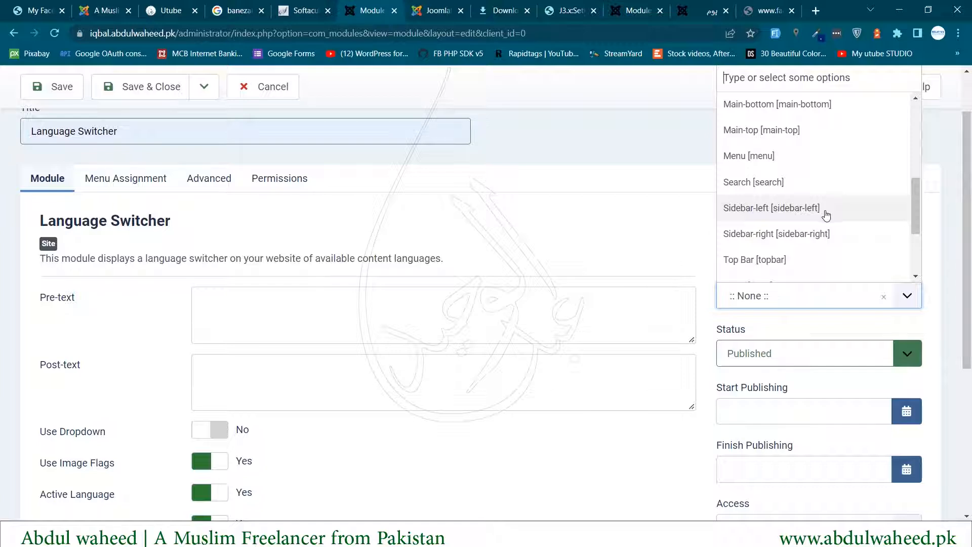
scroll(812, 259, down, 1)
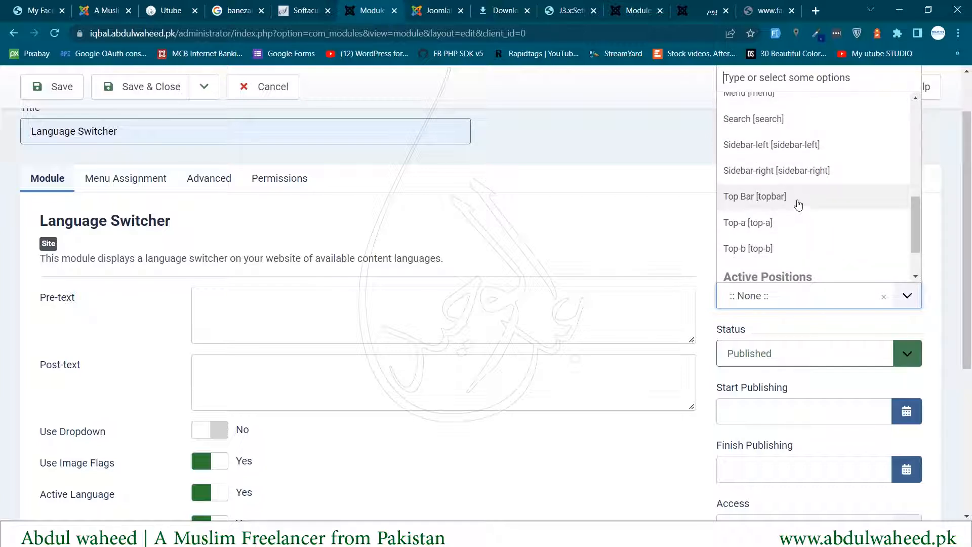
click(800, 147)
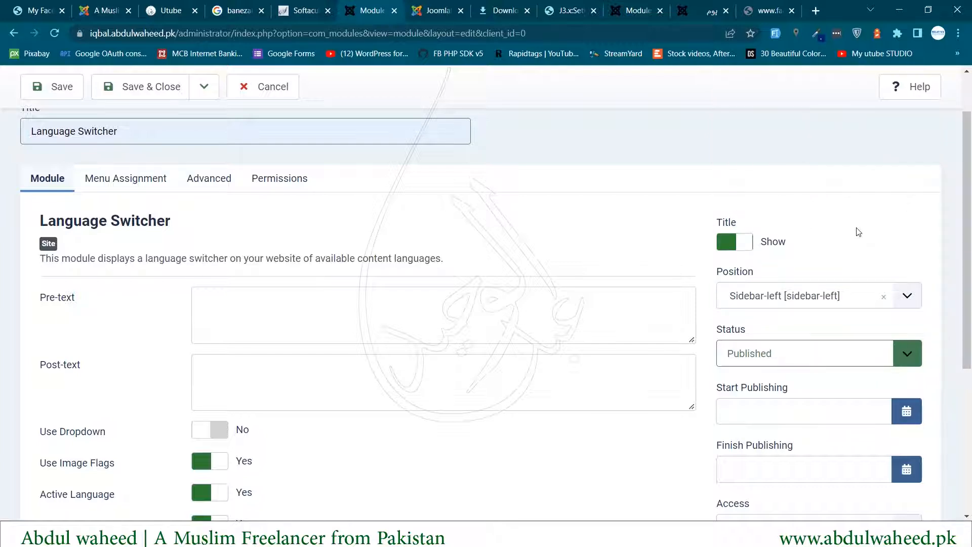
- Keep the module status Published and Save & Close
scroll(858, 232, down, 3)
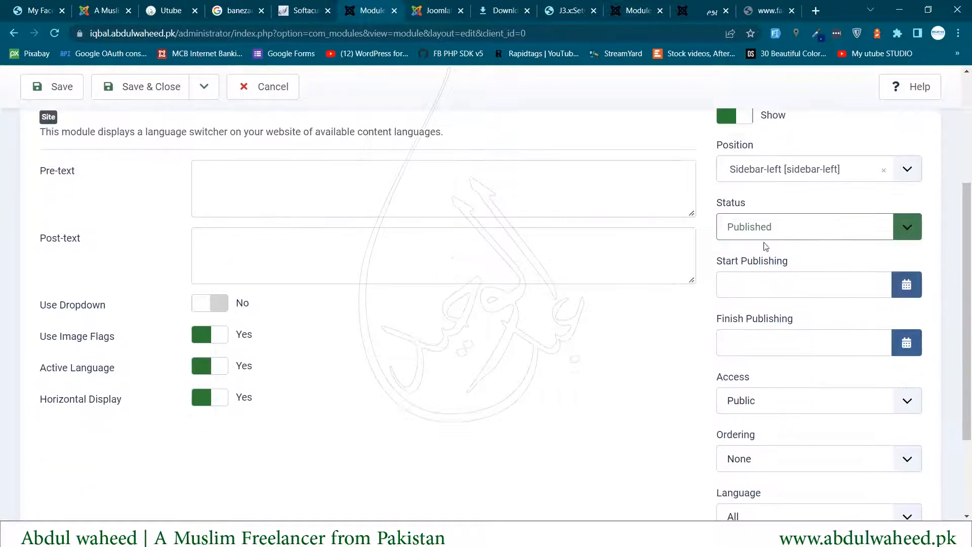
double_click(731, 205)
click(758, 224)
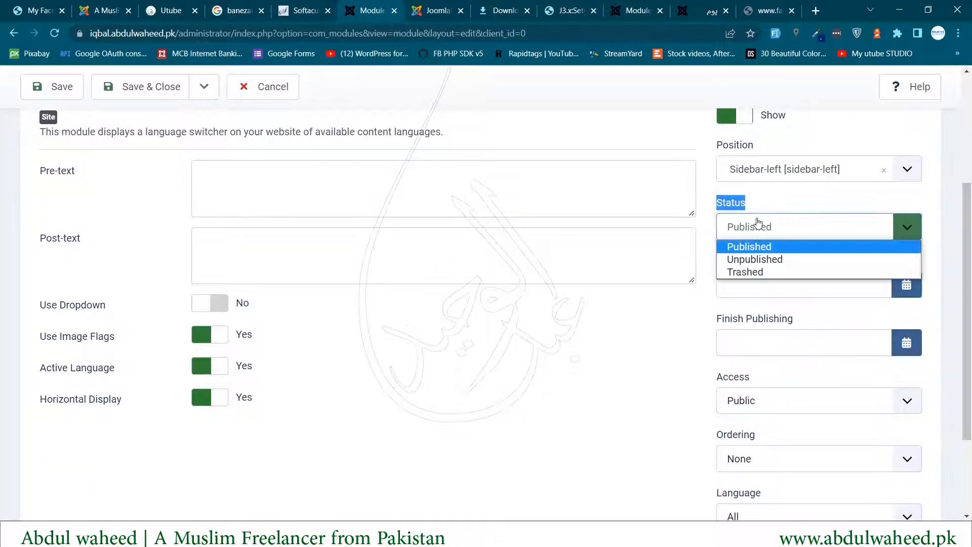
click(622, 454)
scroll(600, 399, down, 3)
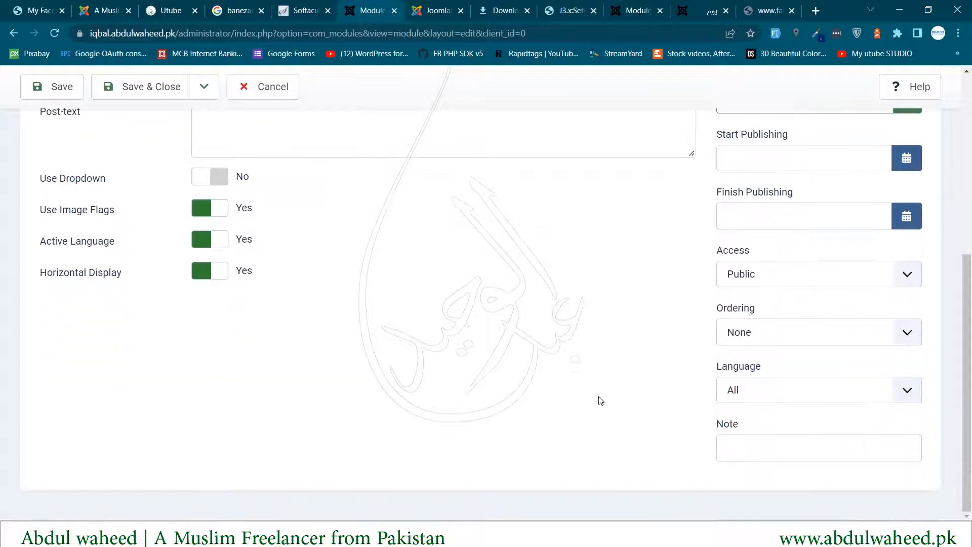
scroll(601, 398, up, 5)
scroll(600, 397, down, 5)
scroll(600, 397, up, 8)
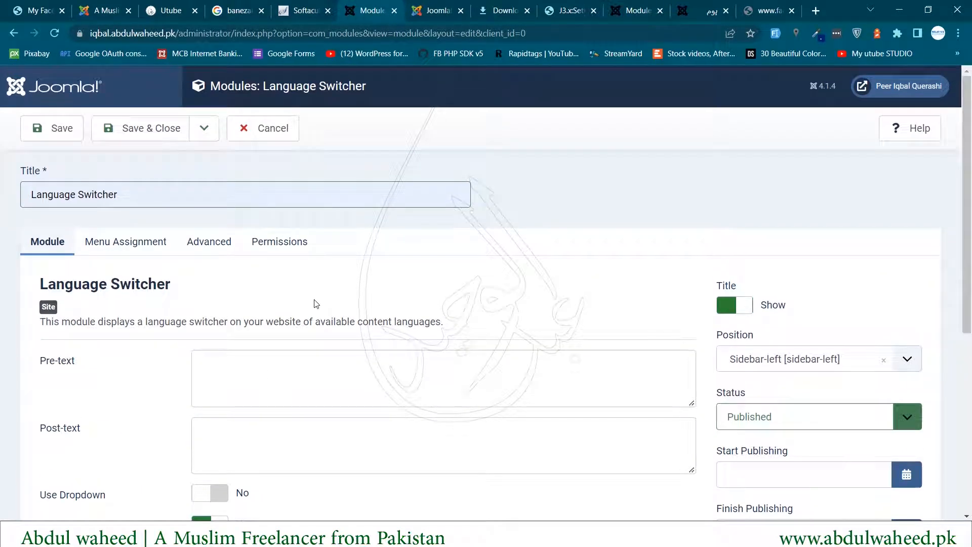
click(155, 135)
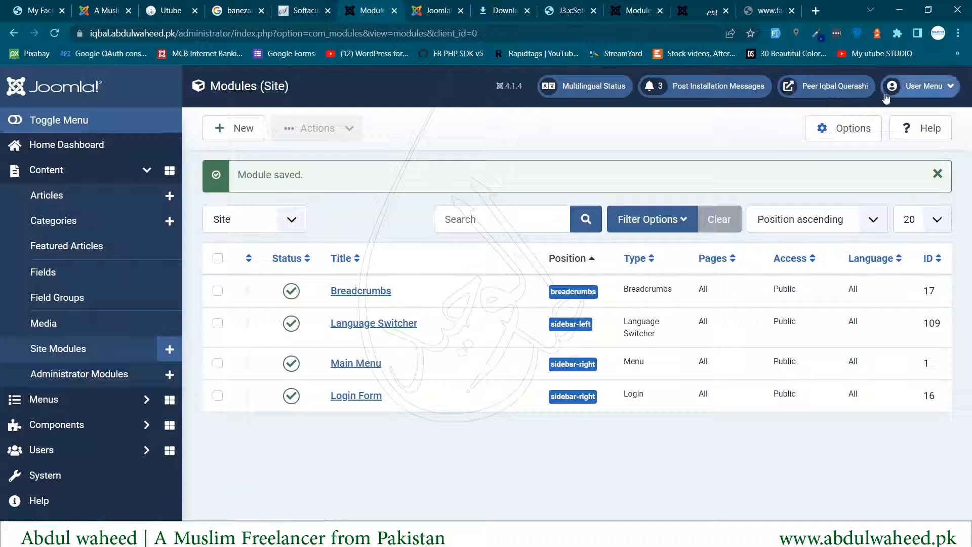
click(804, 90)
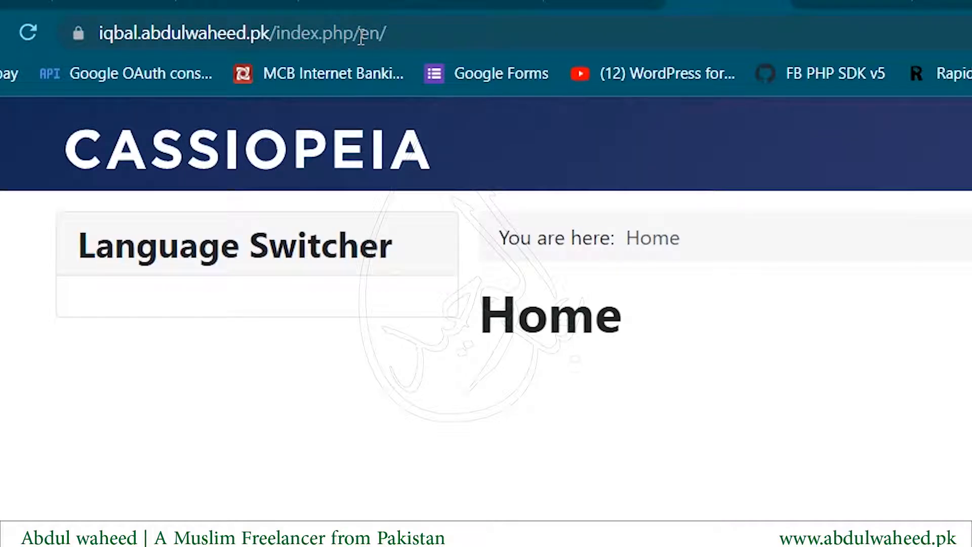
drag(361, 35, 398, 36)
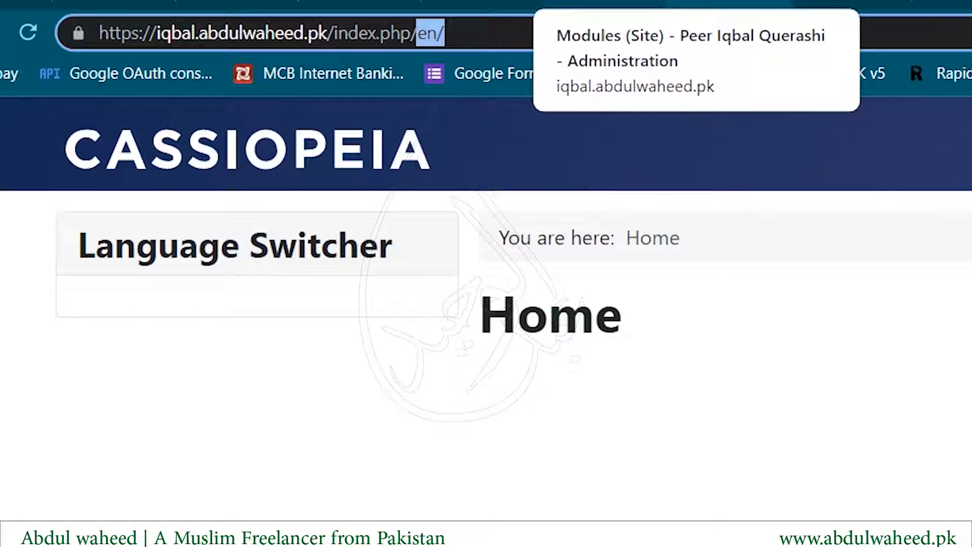
drag(95, 248, 318, 287)
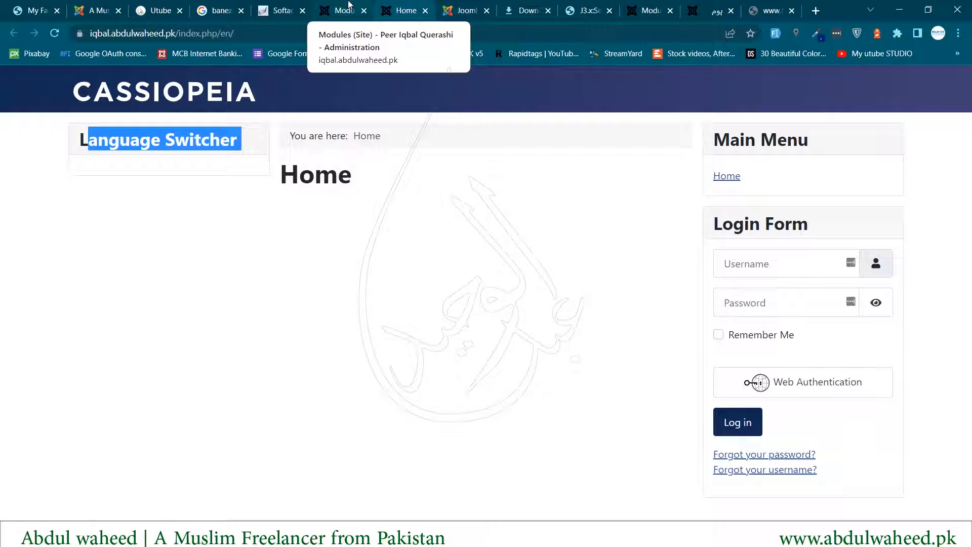
click(349, 5)
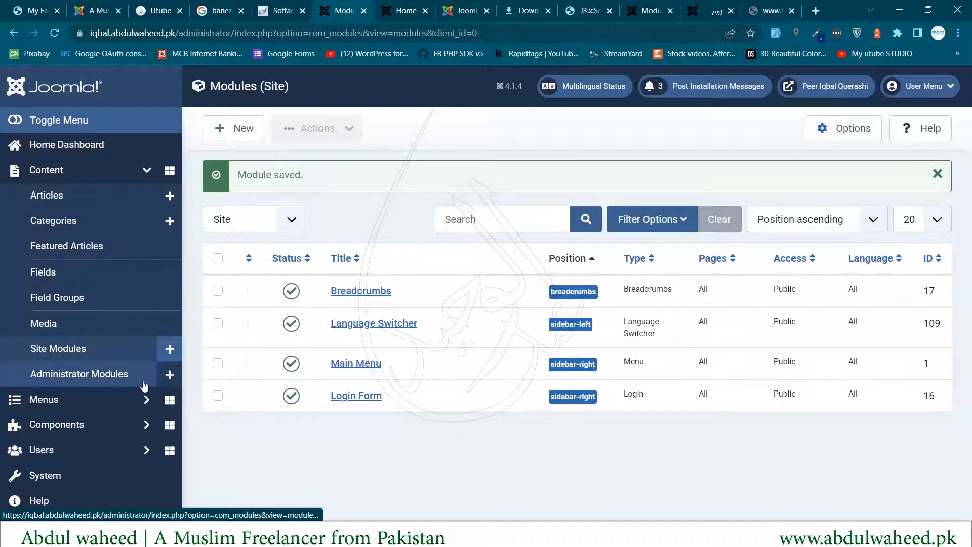
- Publish the Arabic content language under System > Content Languages
click(56, 479)
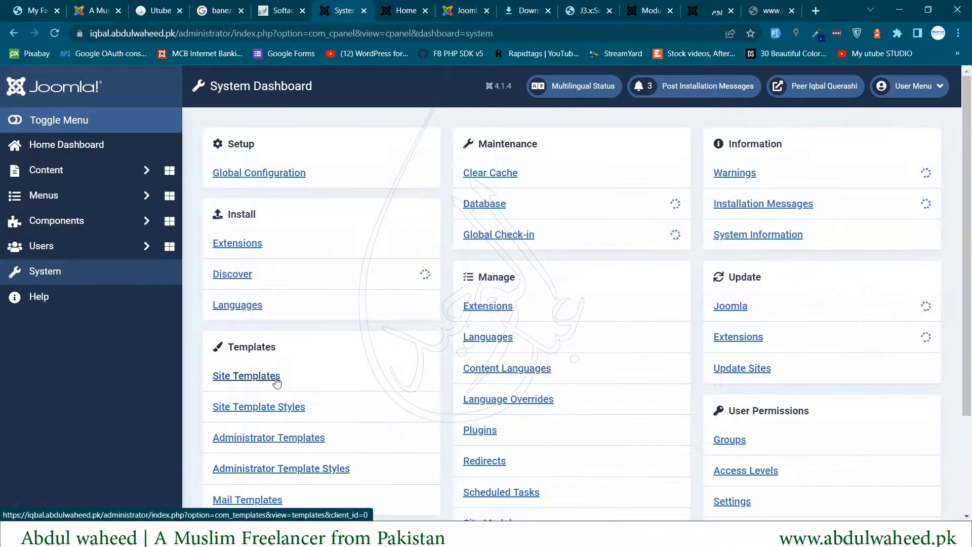
scroll(370, 356, down, 1)
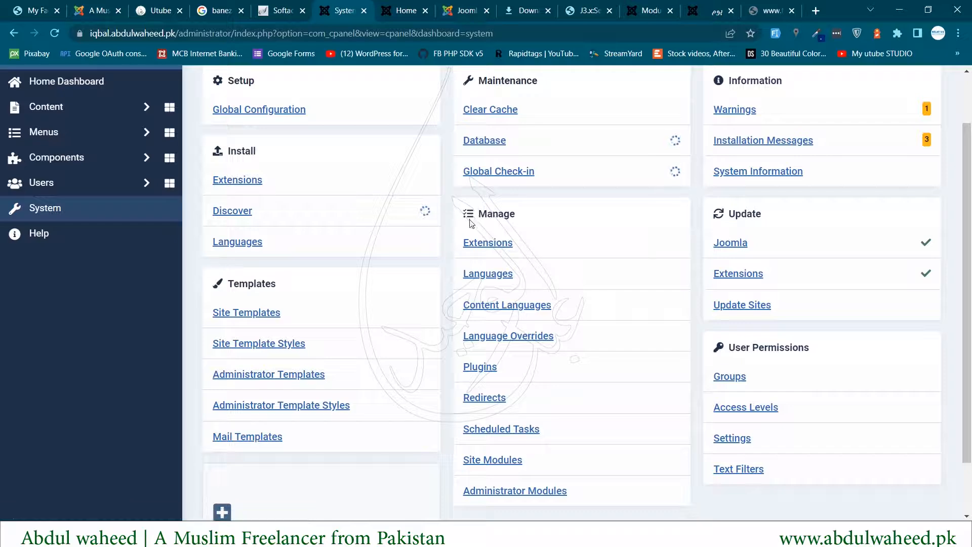
click(491, 307)
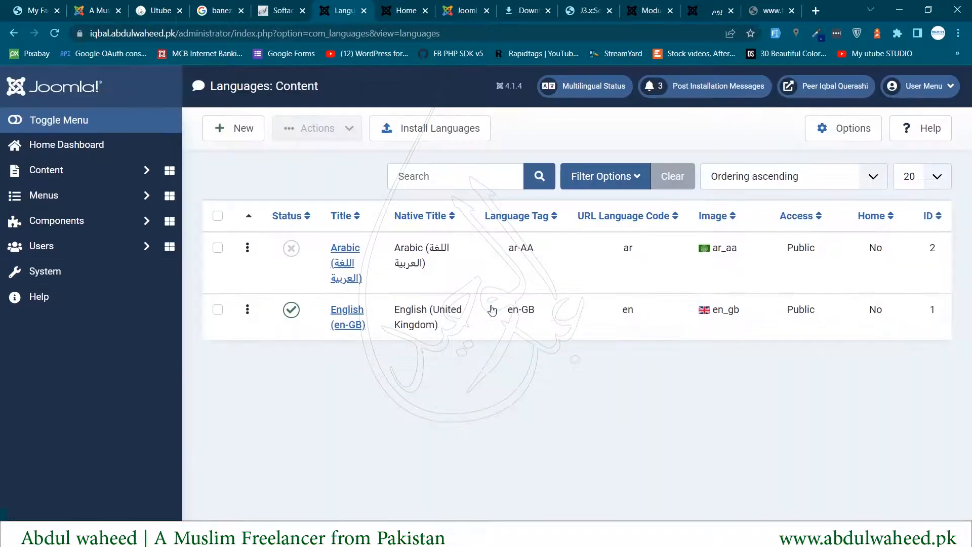
click(293, 249)
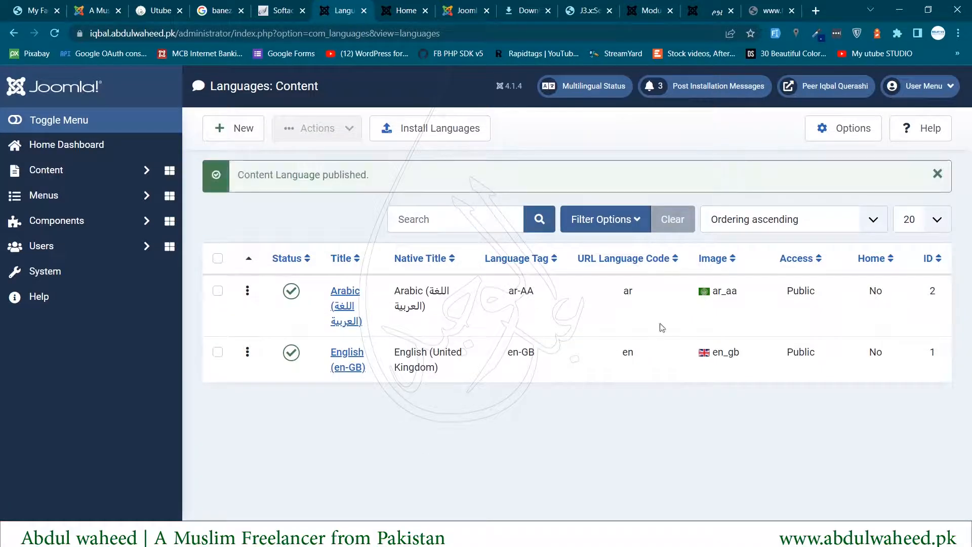
click(709, 291)
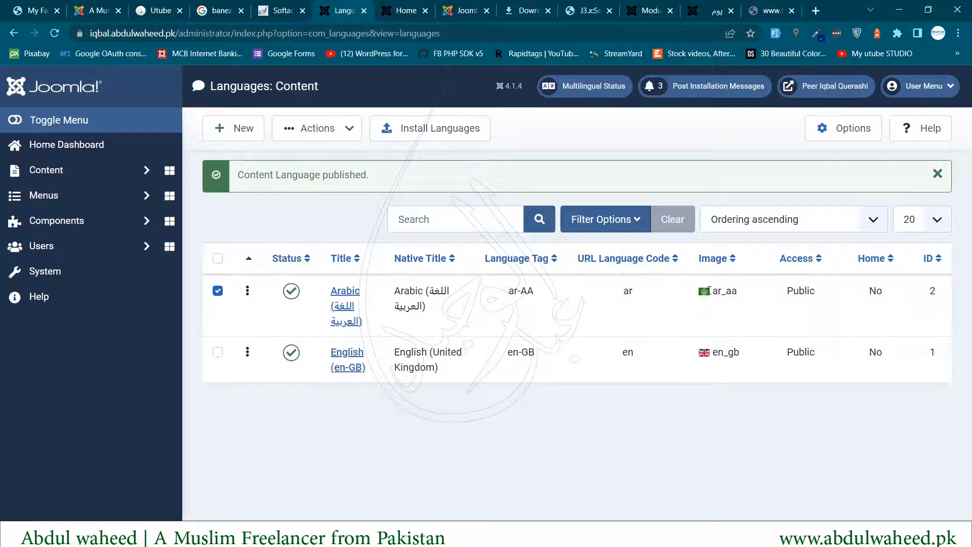
drag(514, 291, 547, 288)
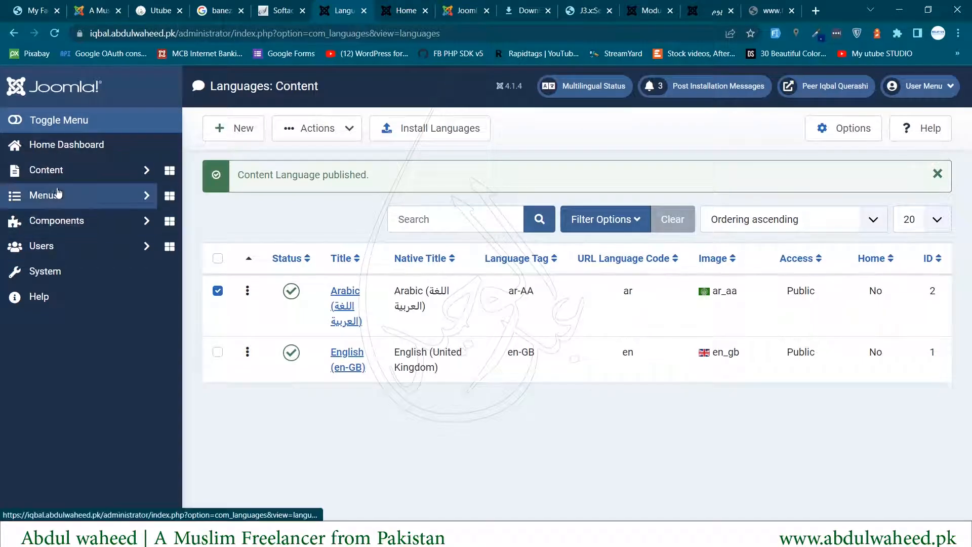
- Reload the frontend to check, review installed site languages, then go to Menus > Manage
key(ctrl+Tab)
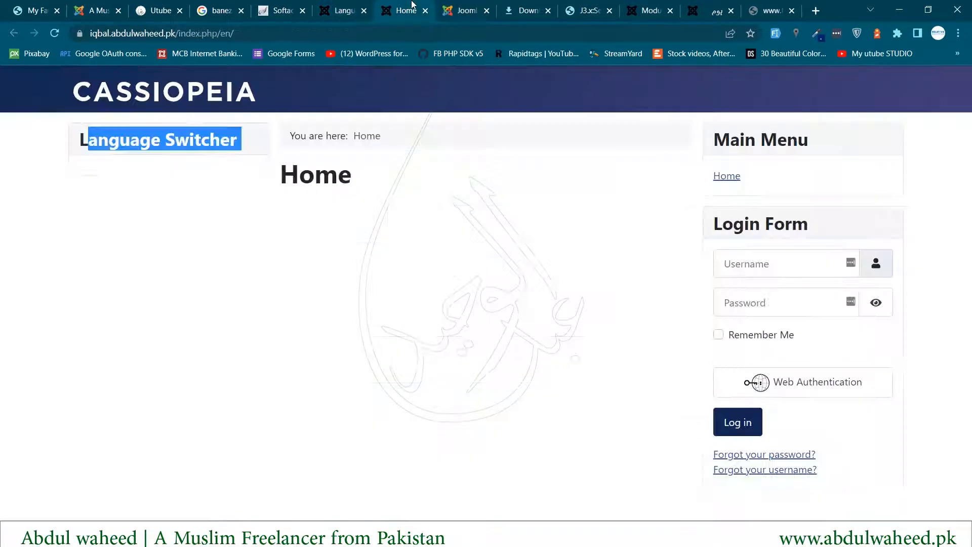
click(55, 33)
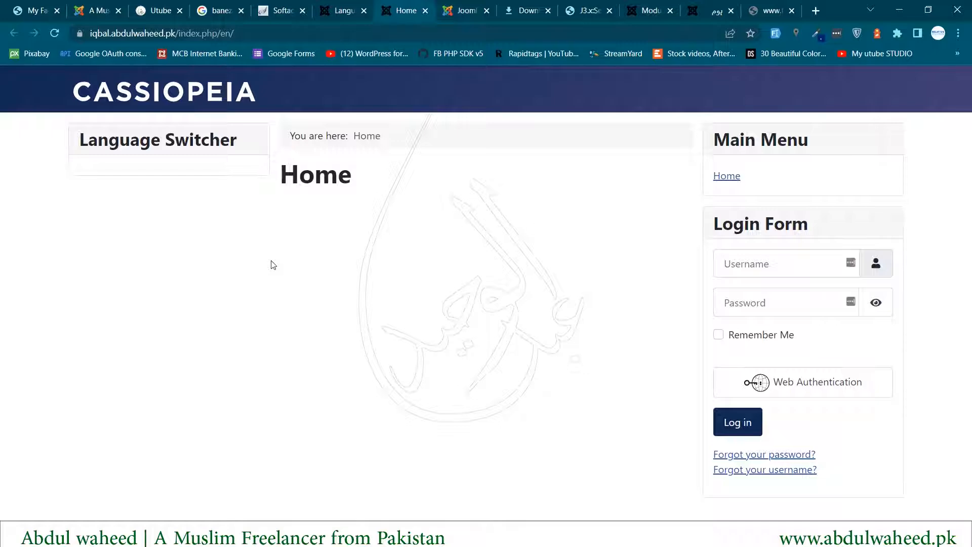
click(338, 10)
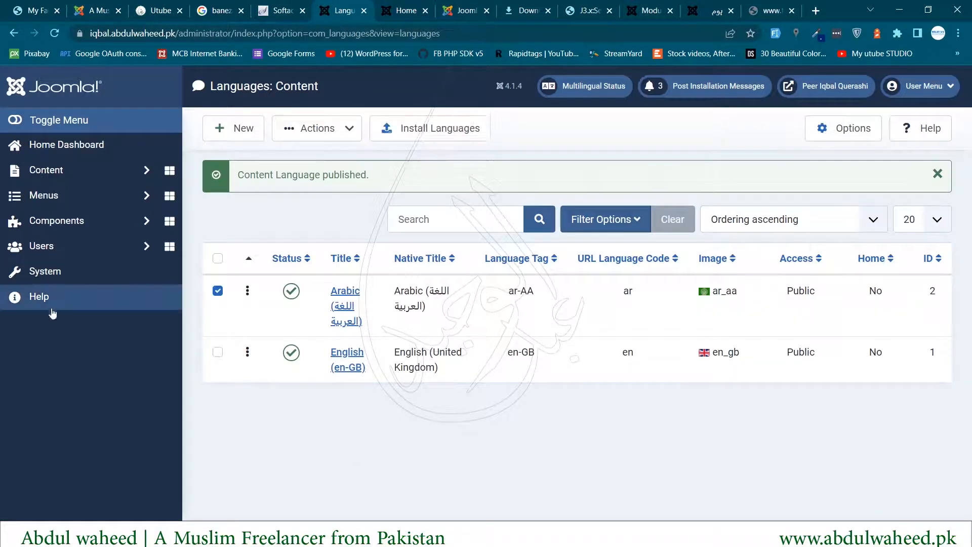
click(40, 299)
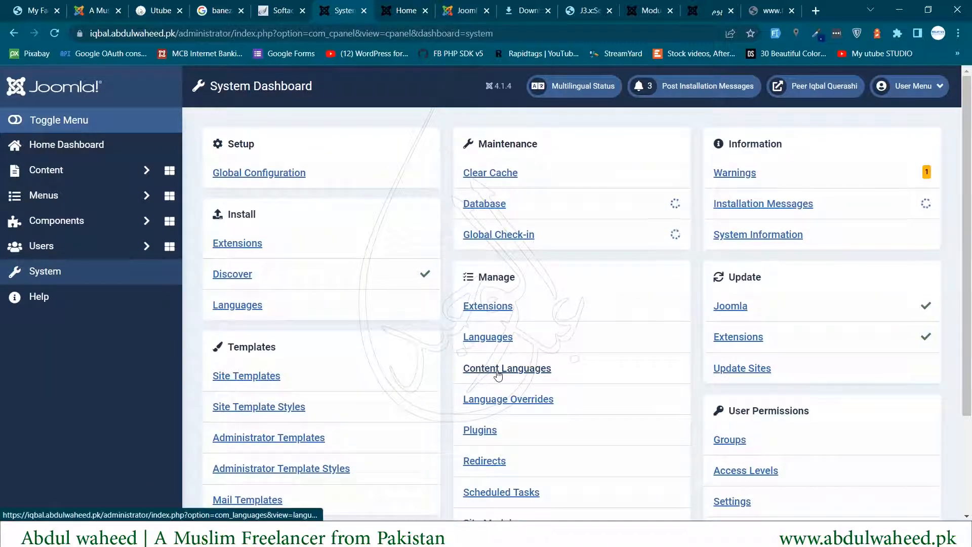
click(490, 339)
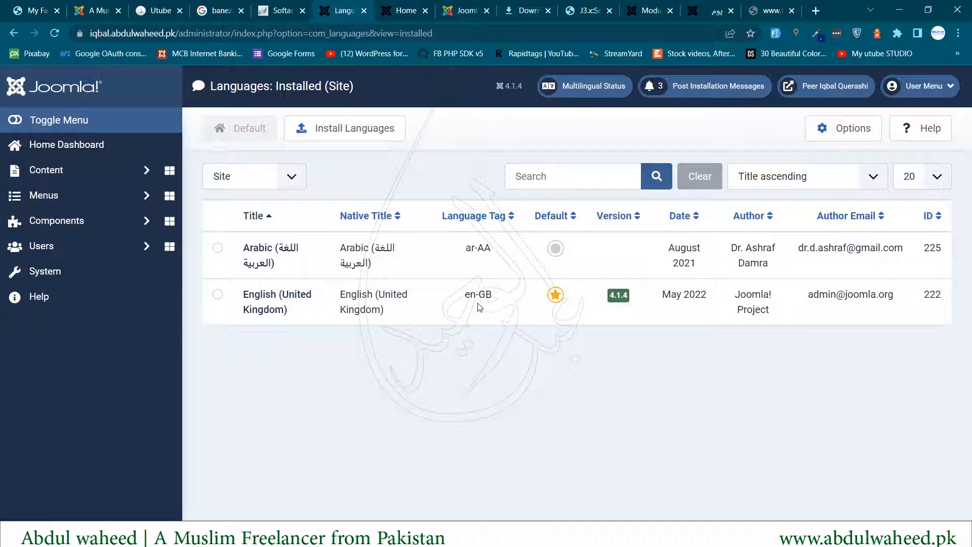
click(104, 204)
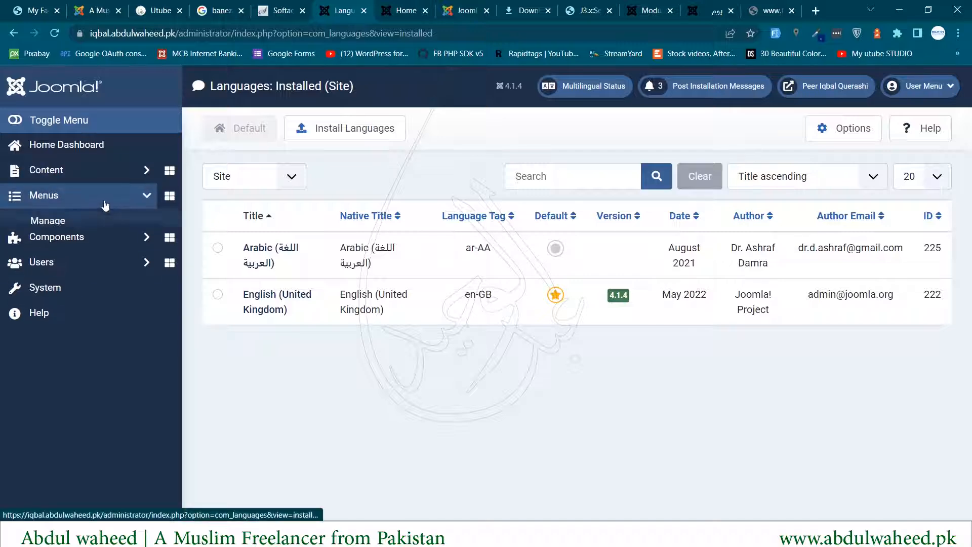
click(52, 223)
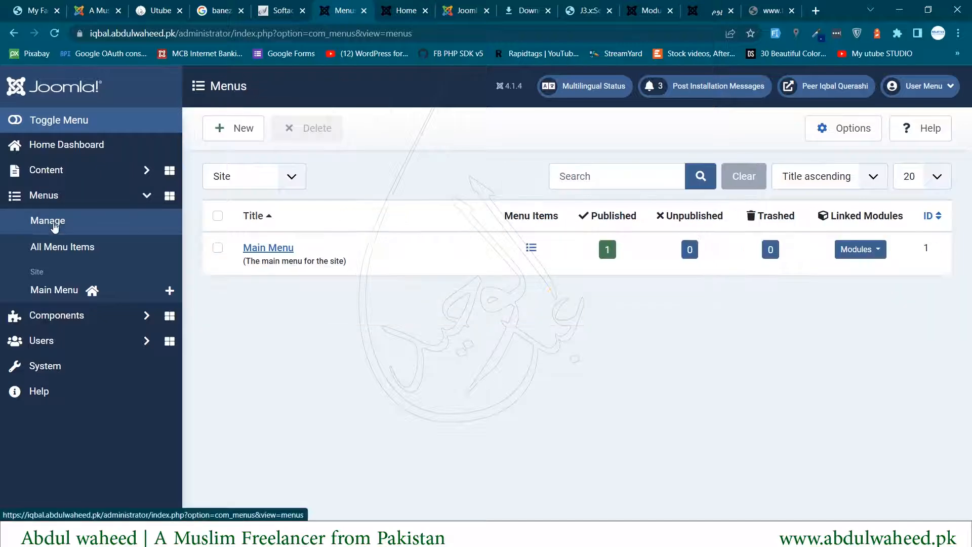
- Create a menu titled 'English menu' with unique name 'english' and choose Save & New
click(248, 138)
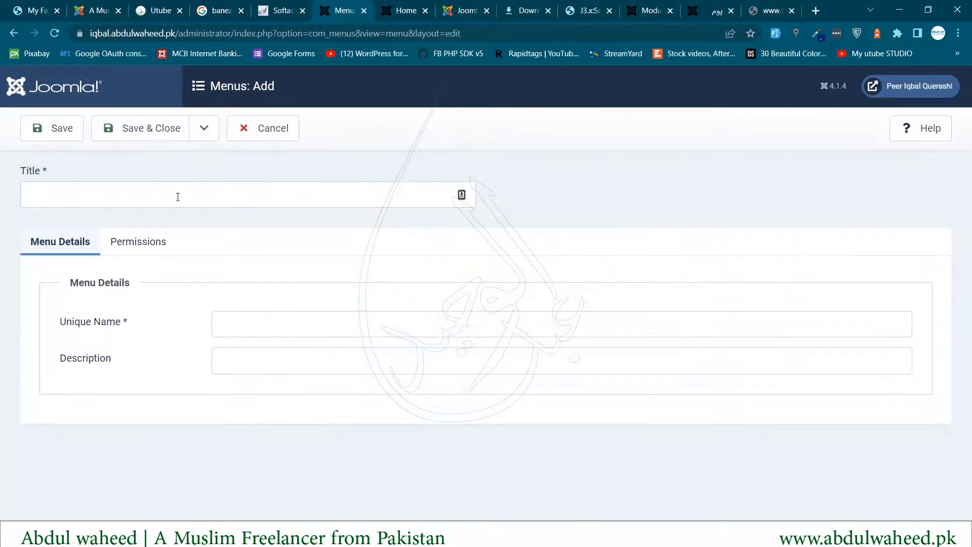
click(199, 194)
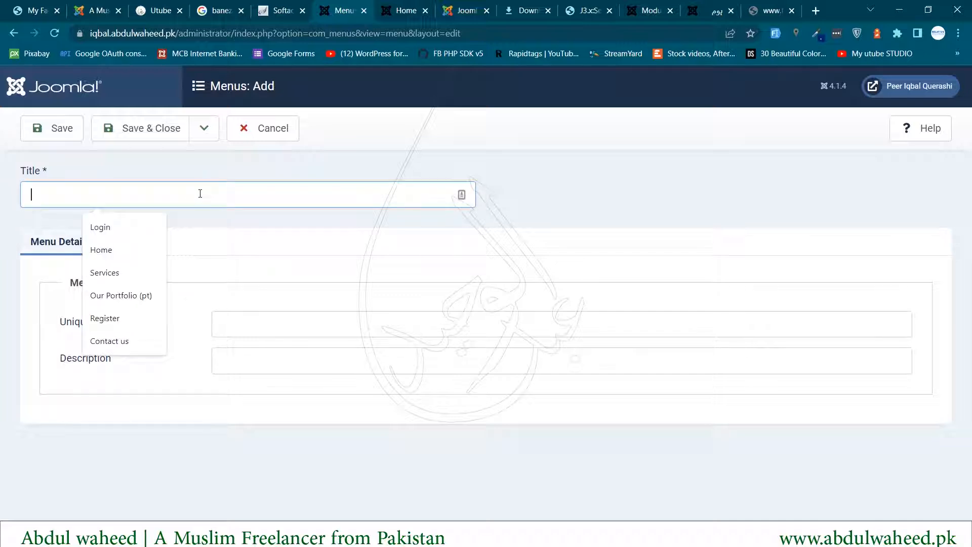
text(English menu)
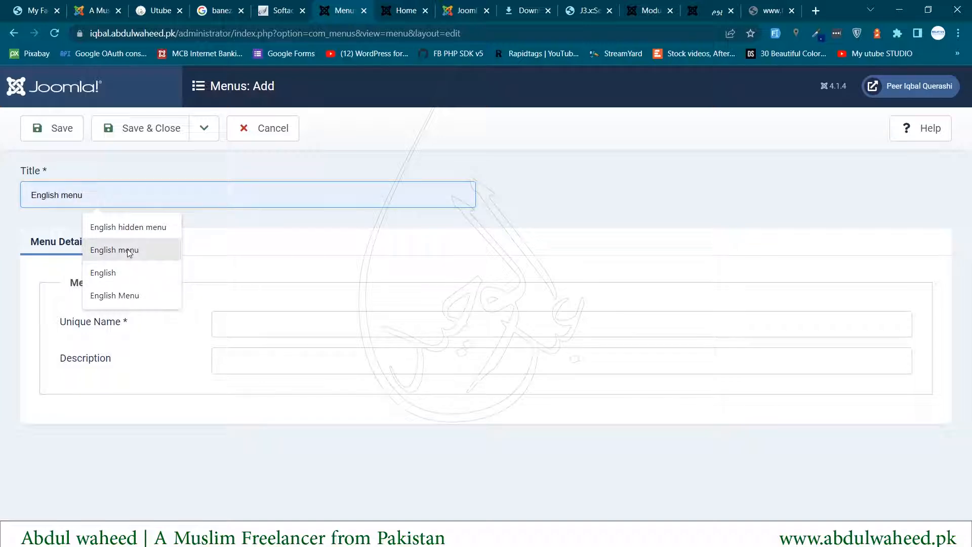
click(127, 250)
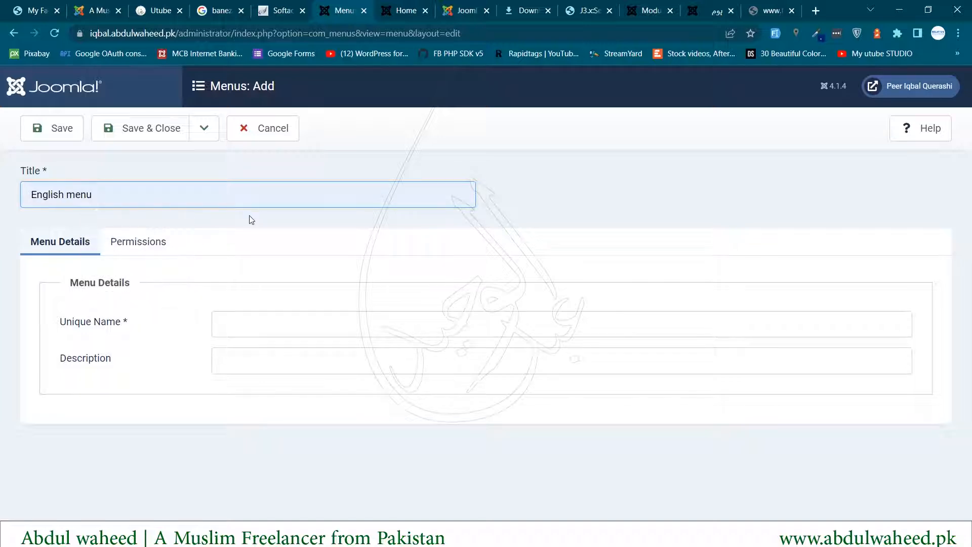
drag(93, 196, 7, 201)
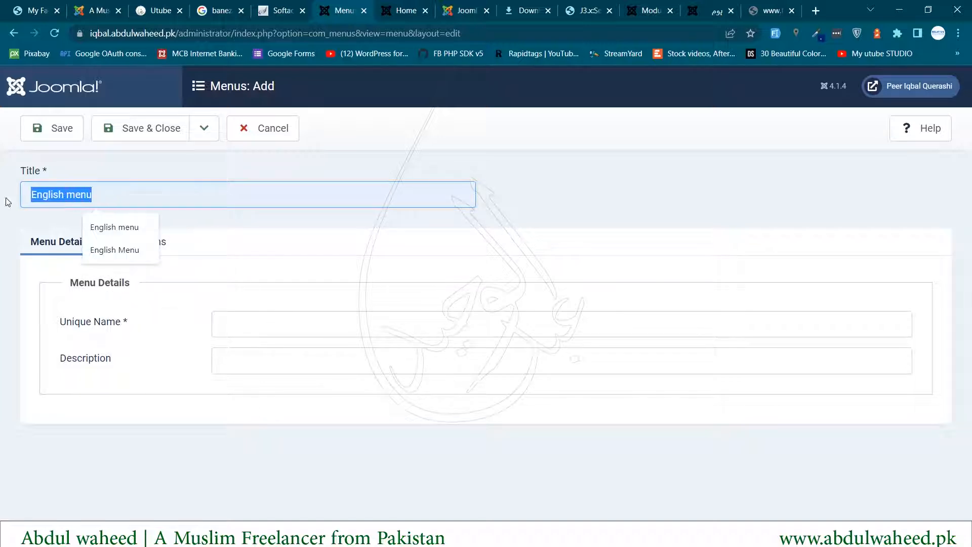
click(264, 330)
text(e)
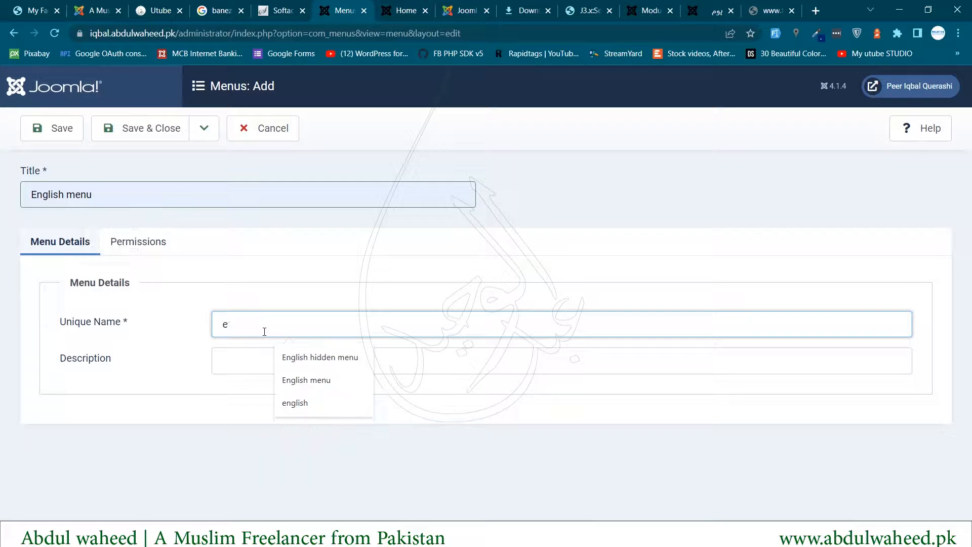
text(nglish)
click(174, 380)
double_click(77, 360)
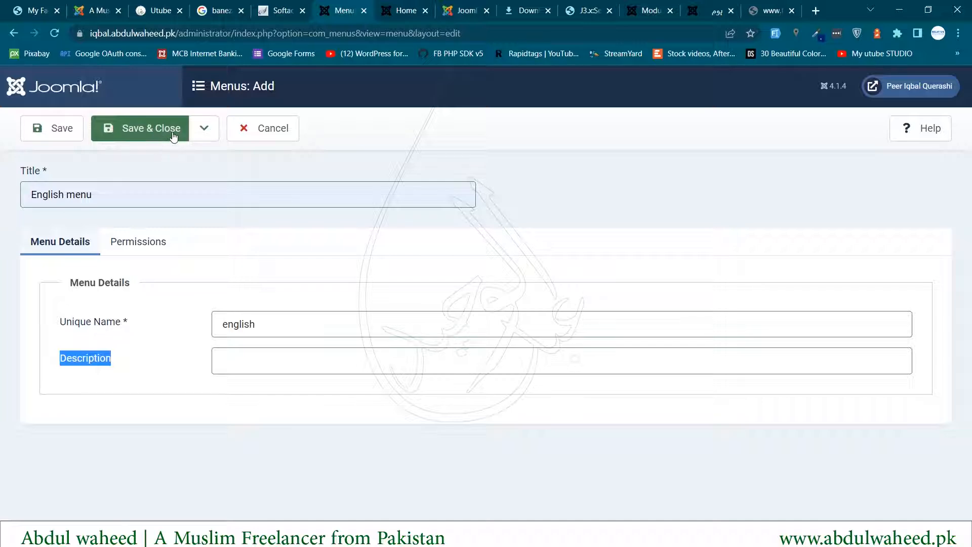
click(204, 129)
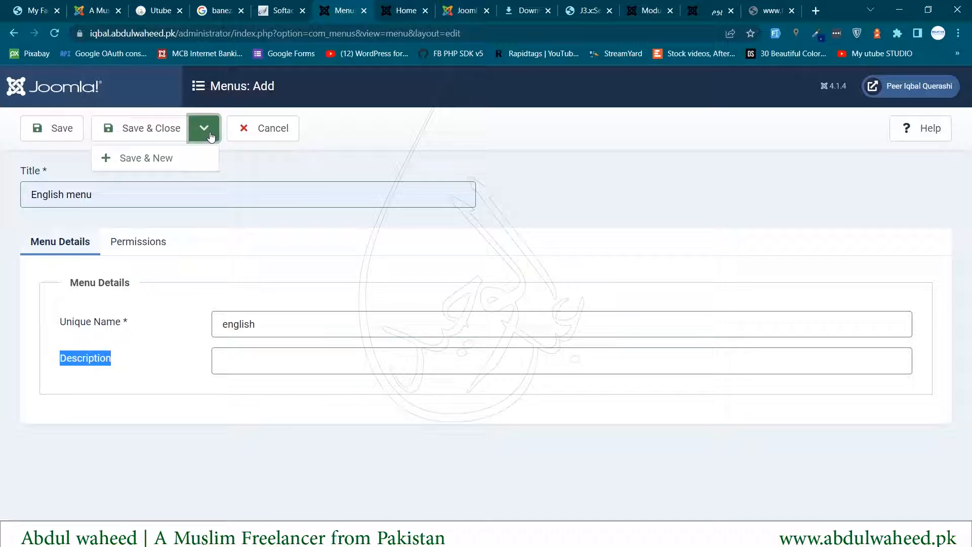
click(138, 161)
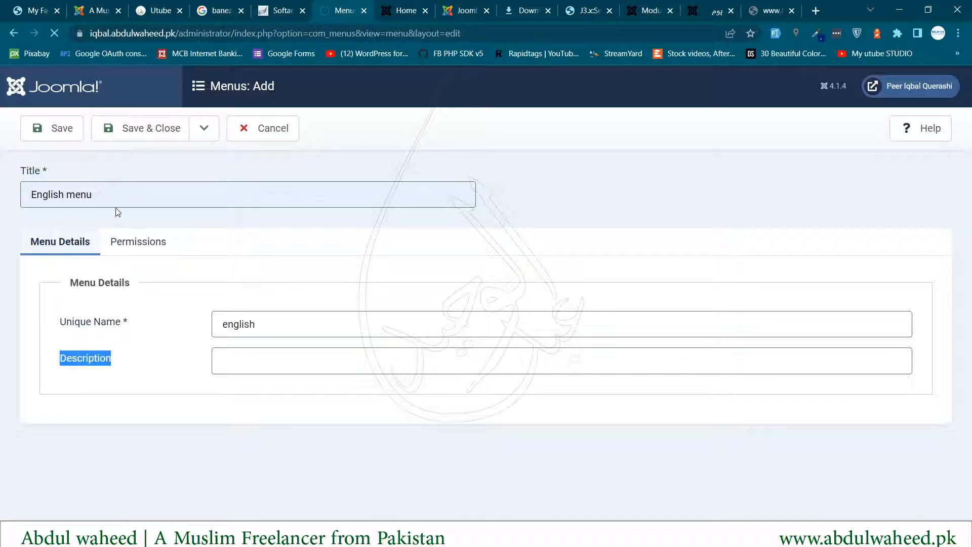
- Save a menu 'Arabic Menu' with unique name 'arabic', then open Main Menu's items
click(122, 243)
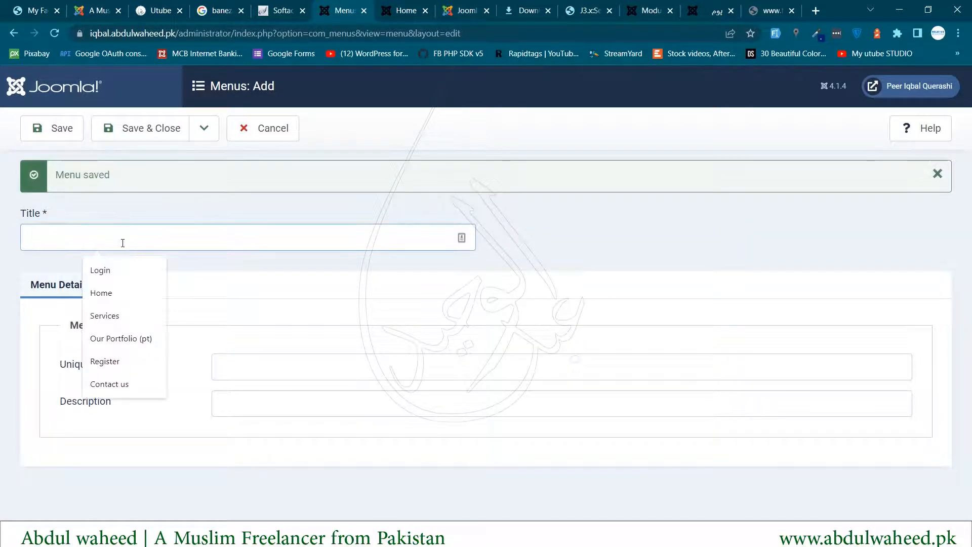
text(Ar)
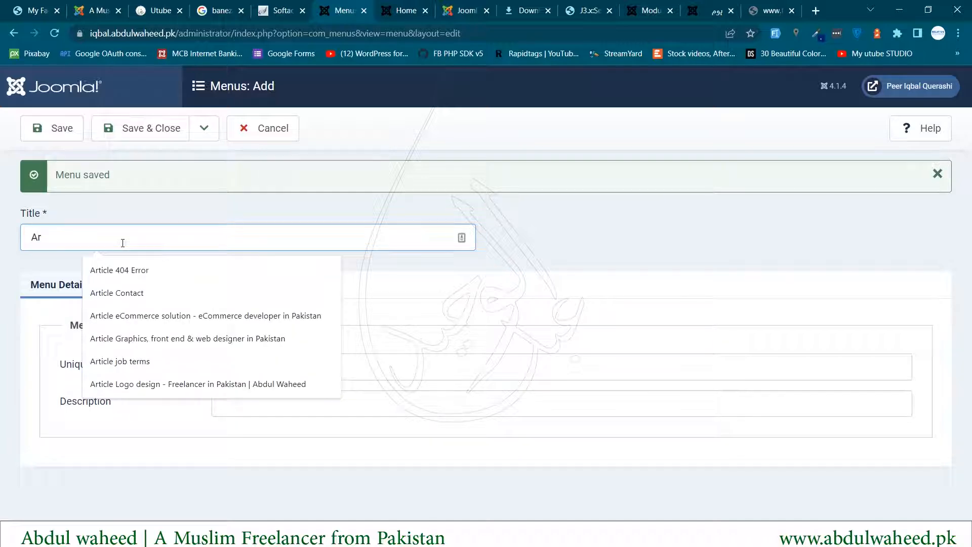
key(Down)
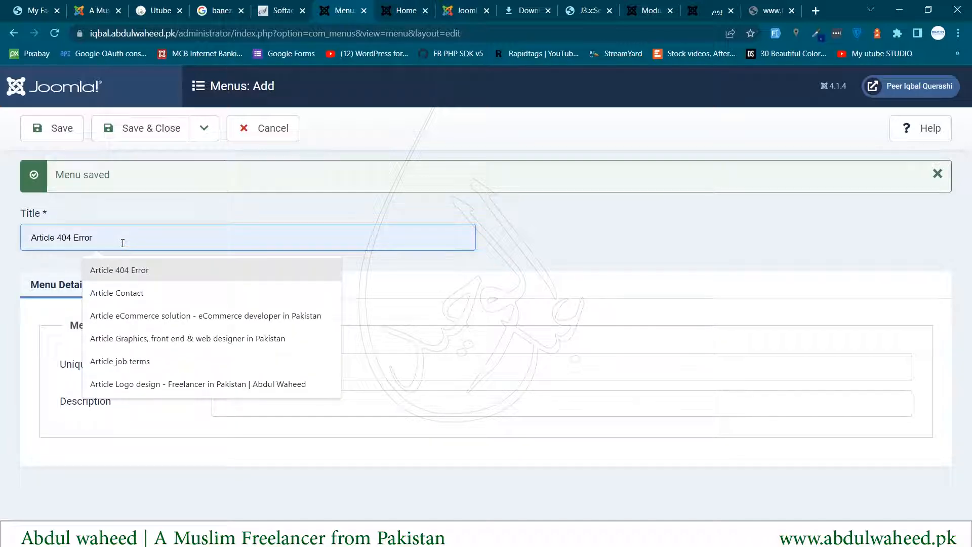
key(Escape)
text(abic)
key(Down)
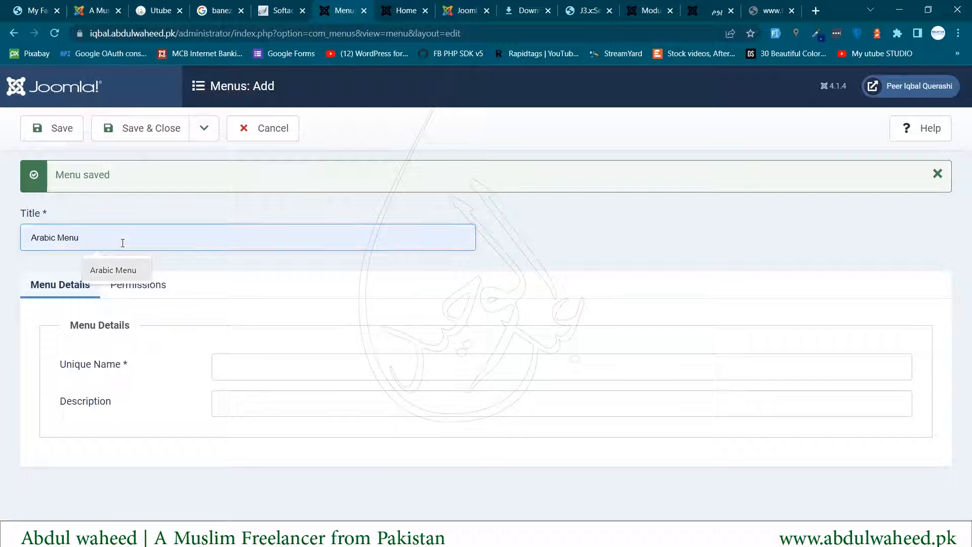
key(Return)
click(250, 368)
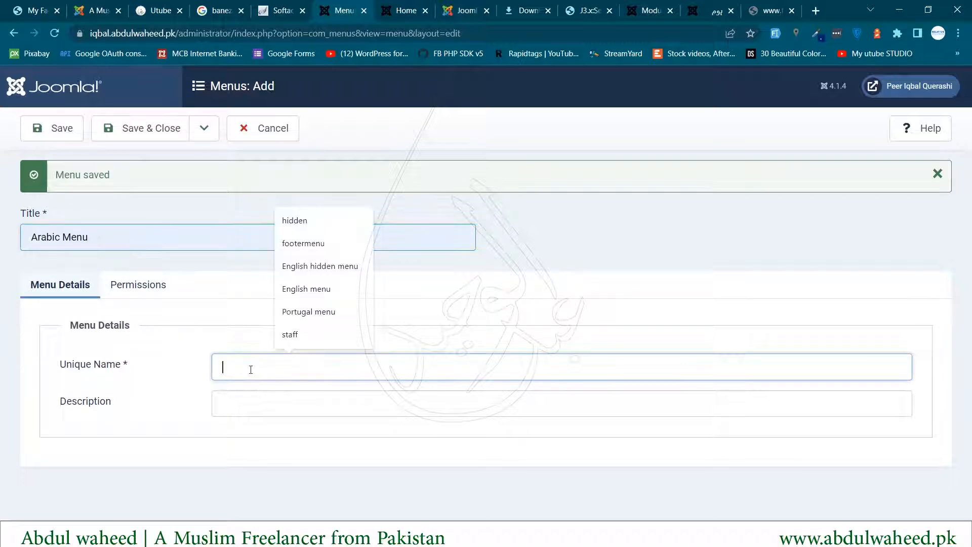
text(ara)
key(Down)
key(Return)
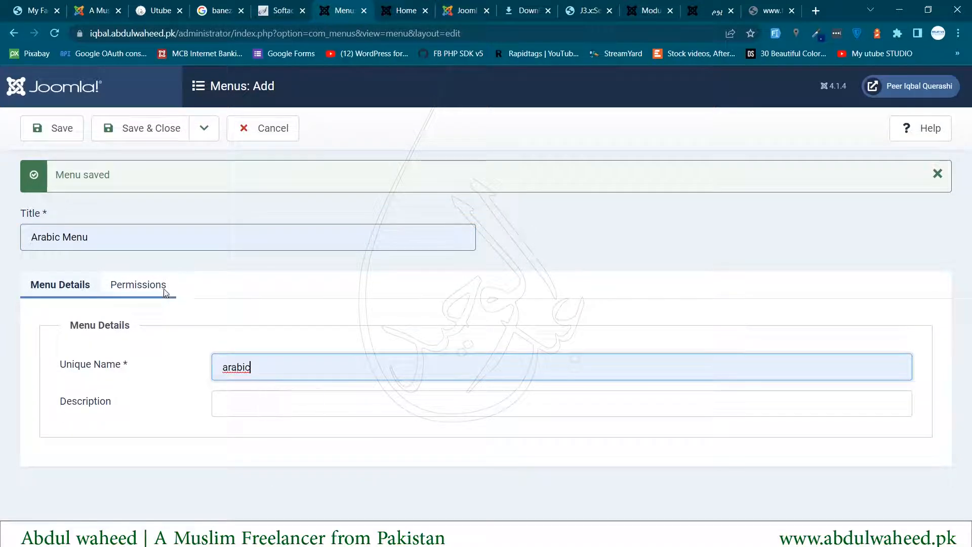
click(133, 130)
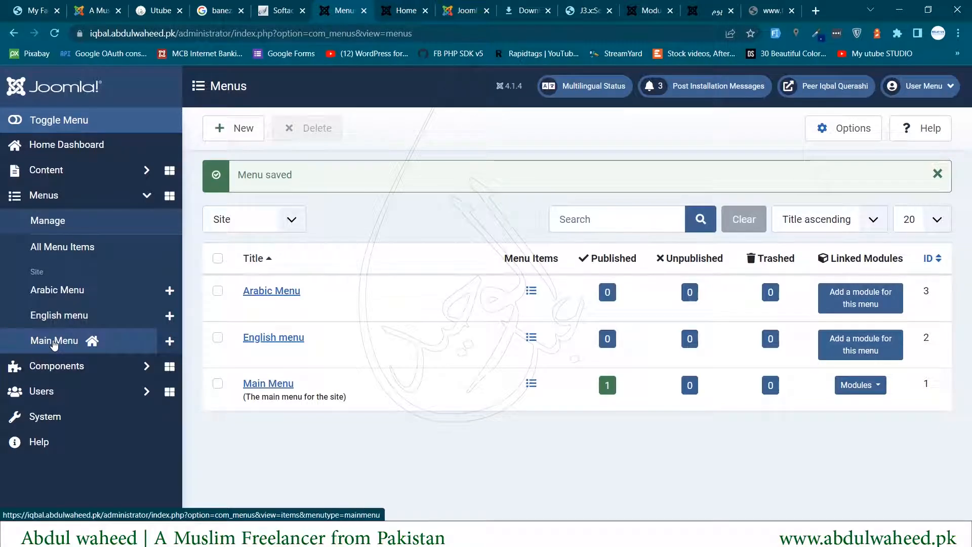
click(102, 347)
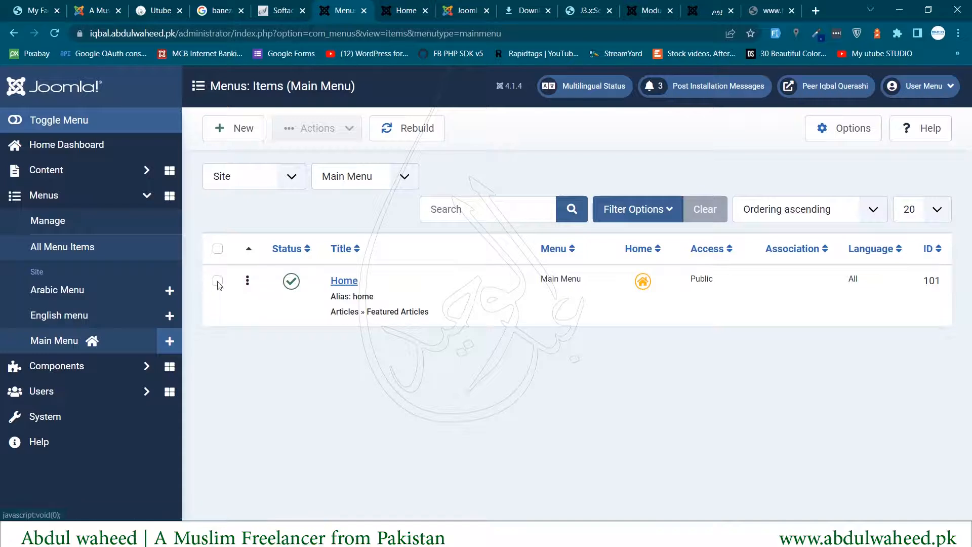
- Batch-copy the Main Menu's Home item into the English menu
click(217, 281)
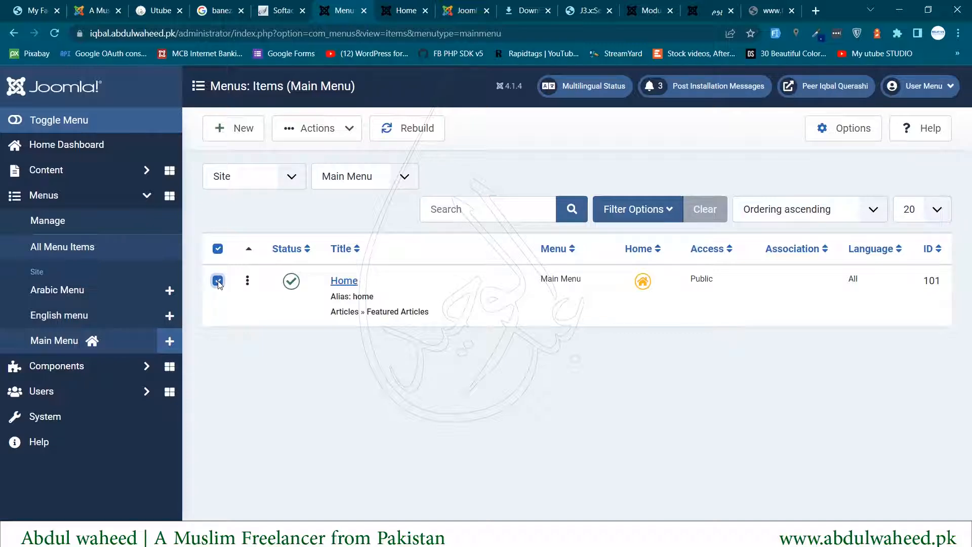
click(354, 133)
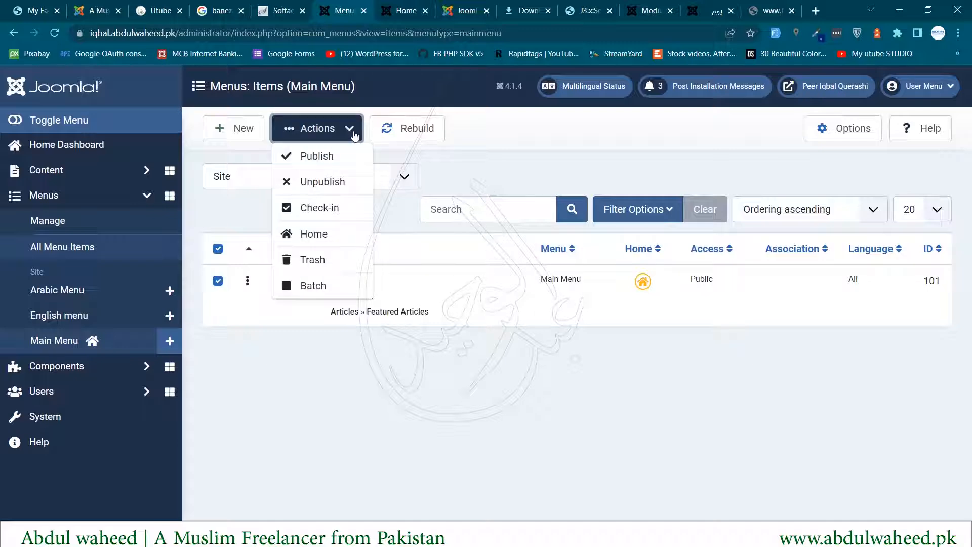
click(307, 290)
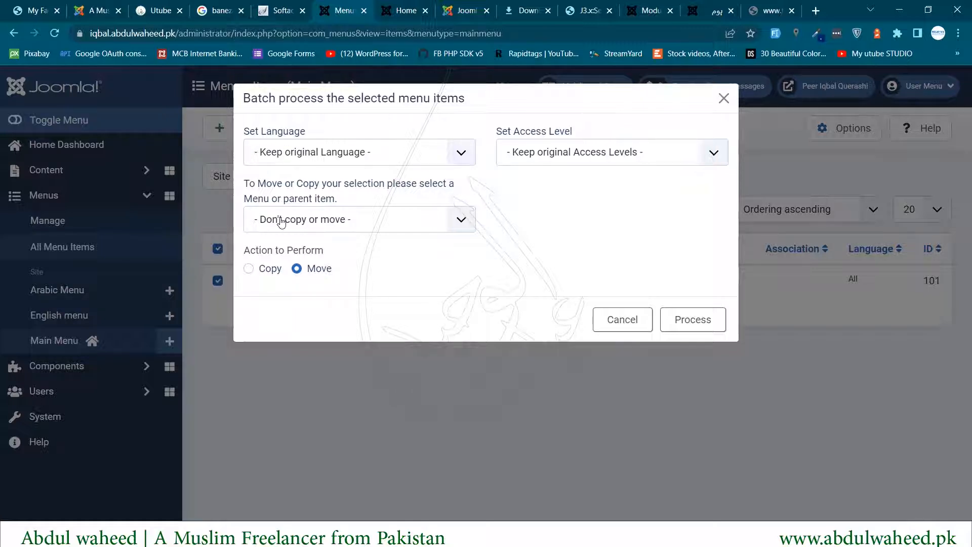
click(294, 155)
click(565, 159)
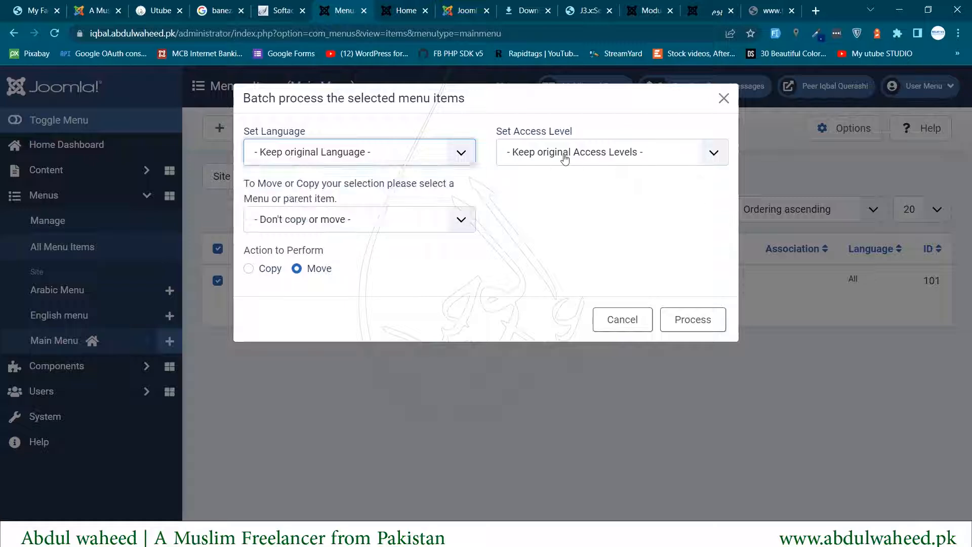
click(564, 159)
click(565, 159)
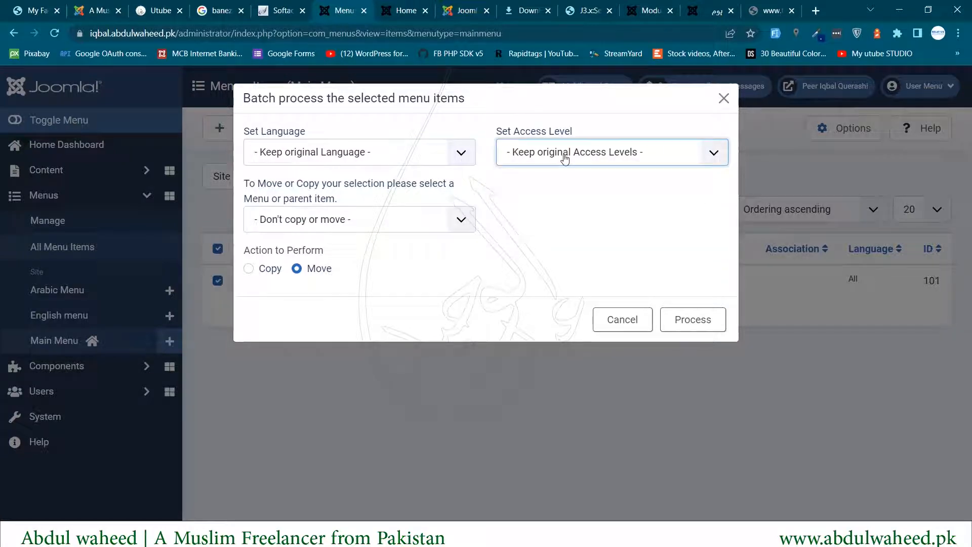
click(306, 225)
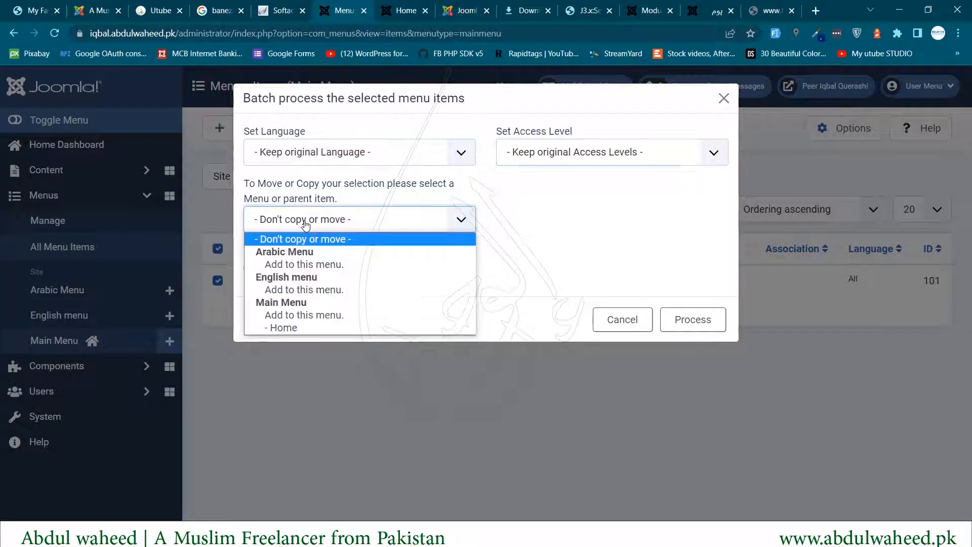
click(310, 292)
click(250, 270)
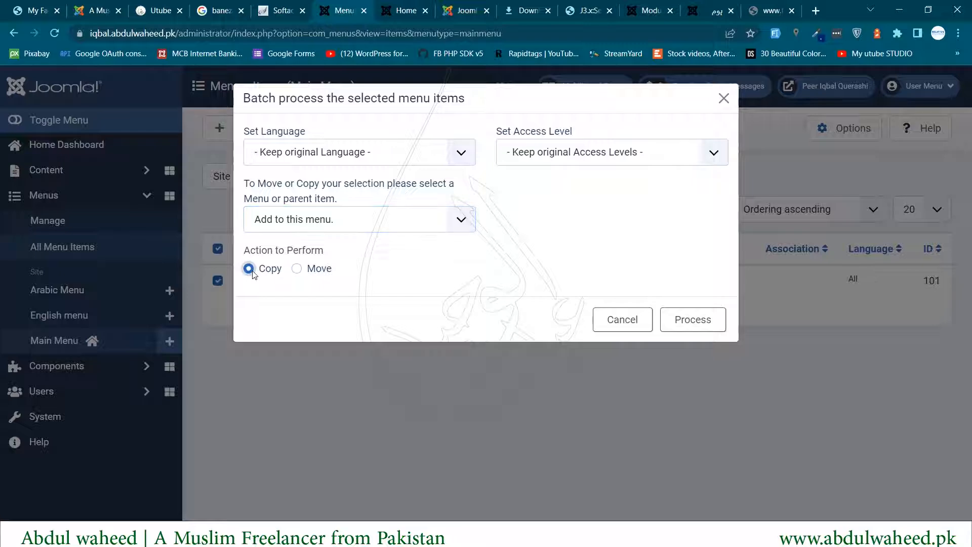
click(696, 325)
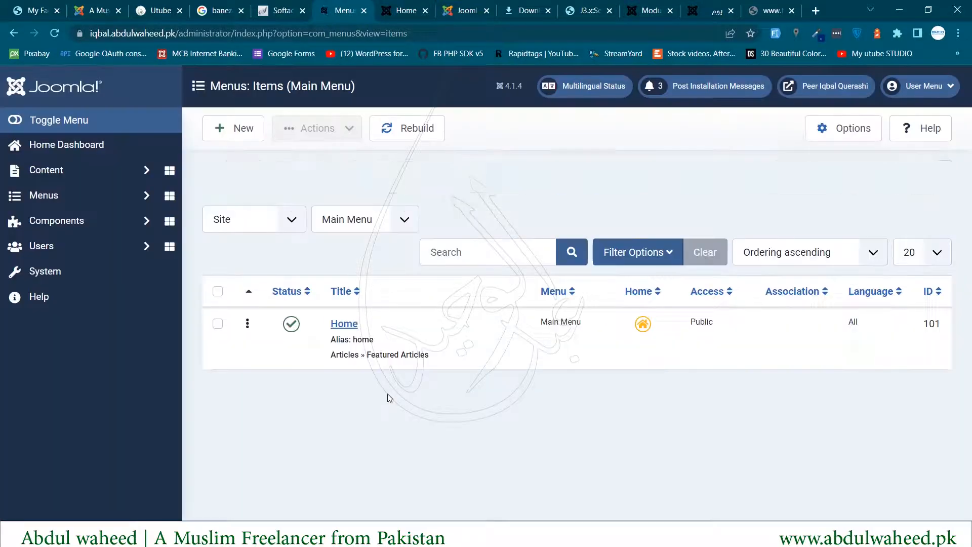
drag(276, 175, 385, 180)
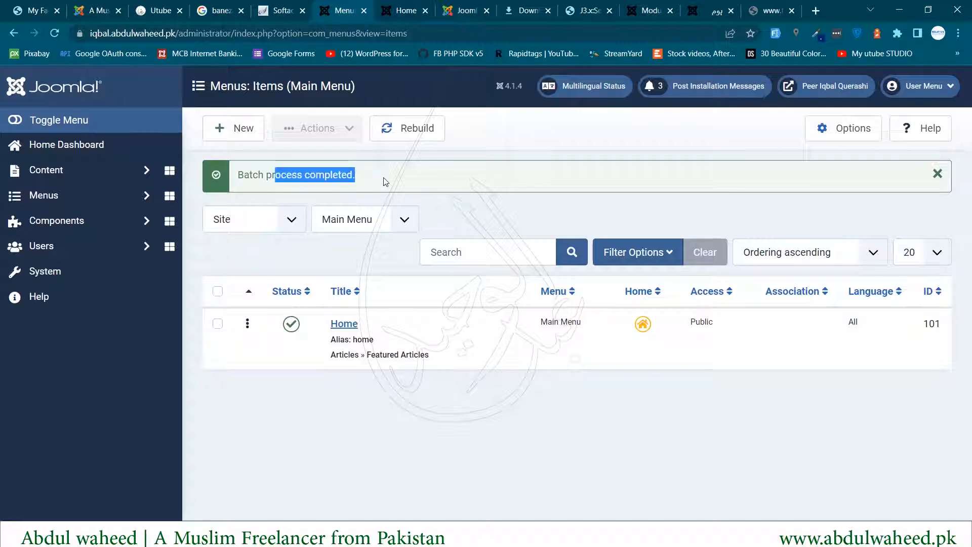
- Batch-copy Home into the Arabic Menu, then list All Menu Items together
click(218, 292)
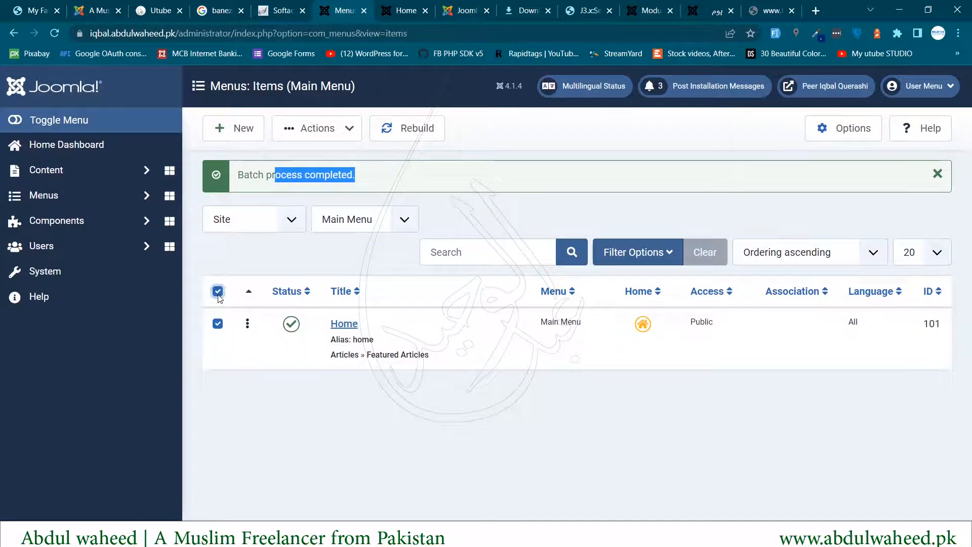
click(352, 129)
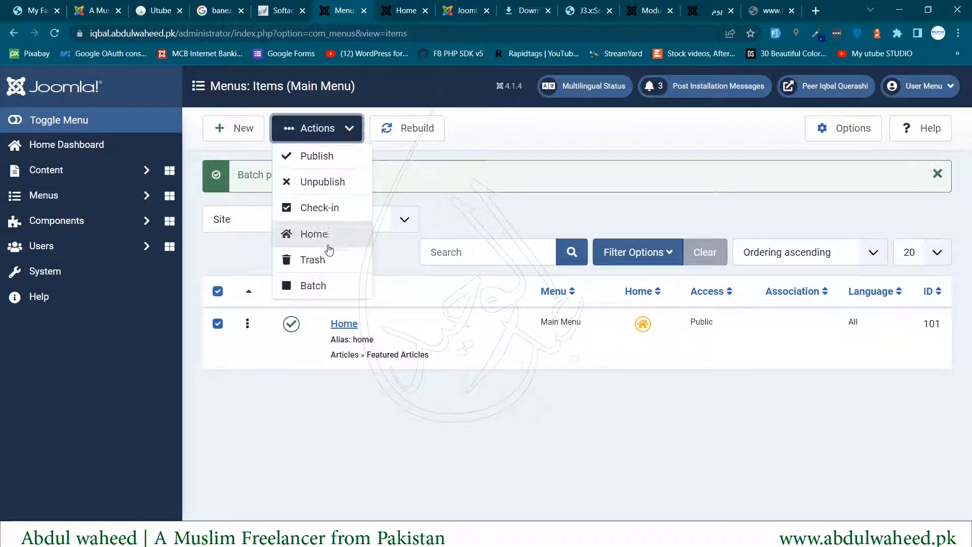
click(322, 285)
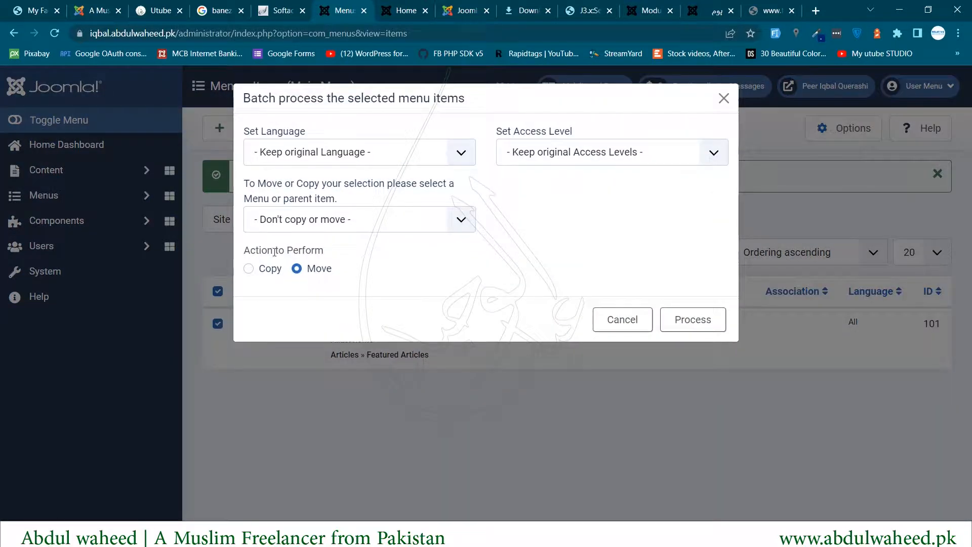
click(311, 225)
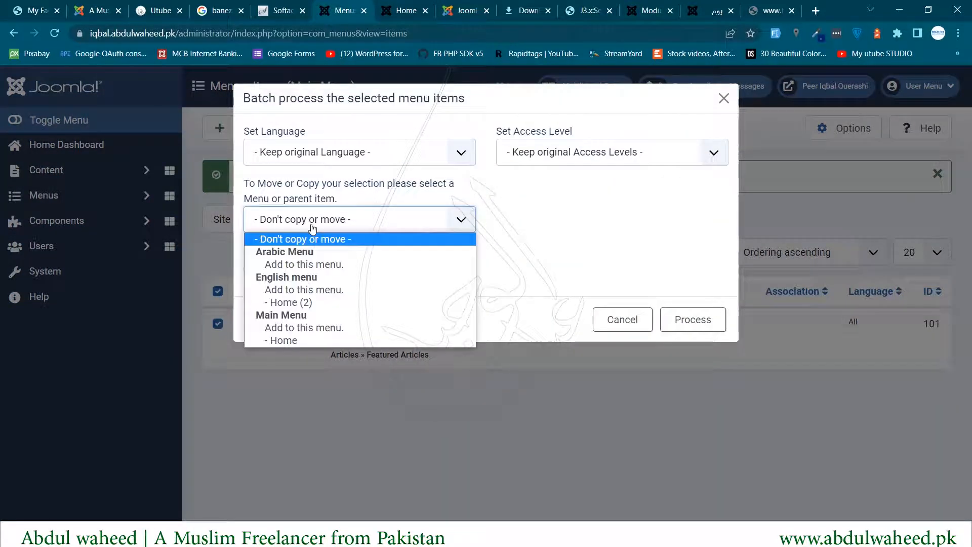
click(307, 264)
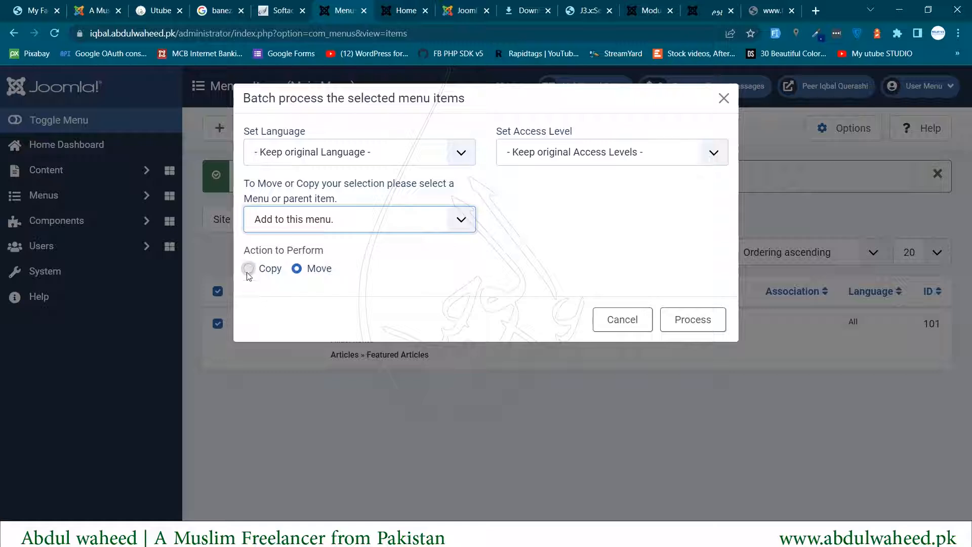
click(249, 268)
click(677, 312)
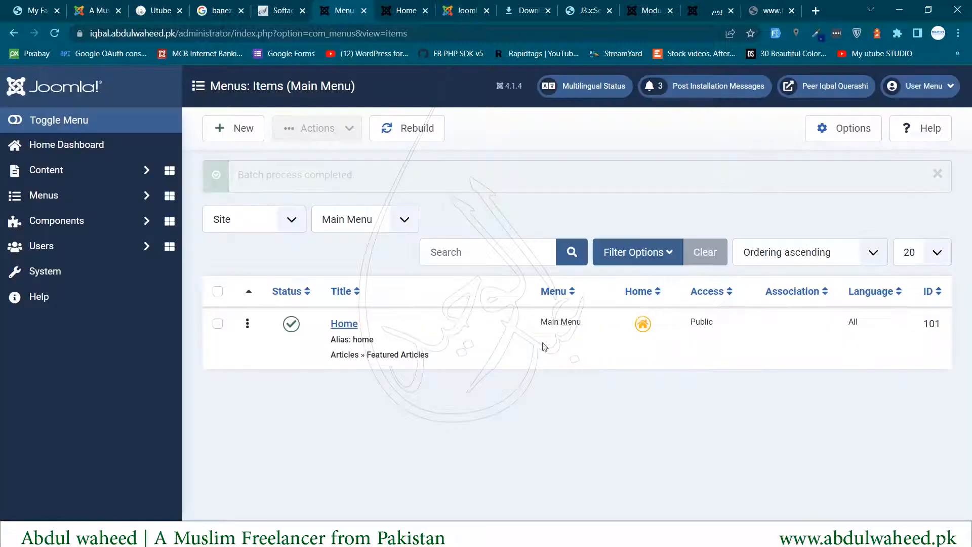
click(95, 198)
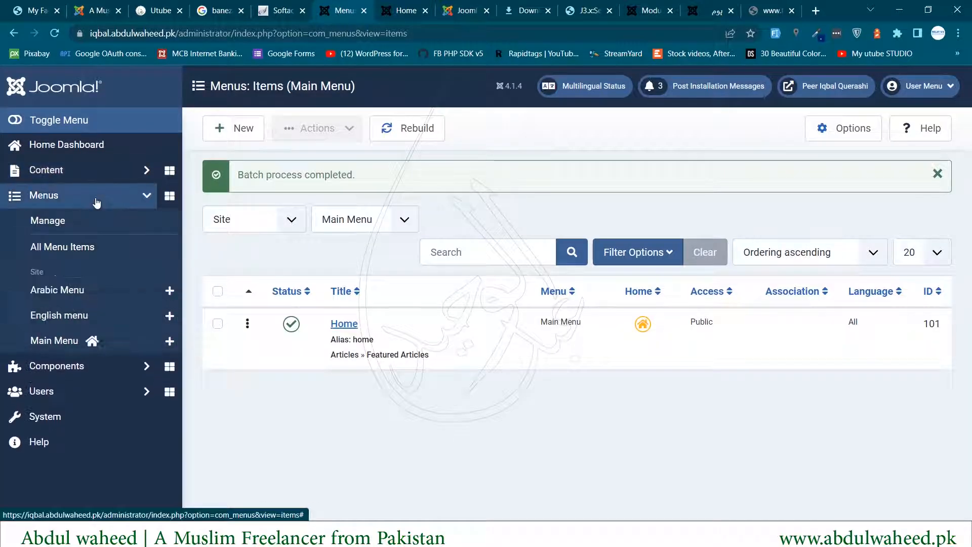
click(56, 252)
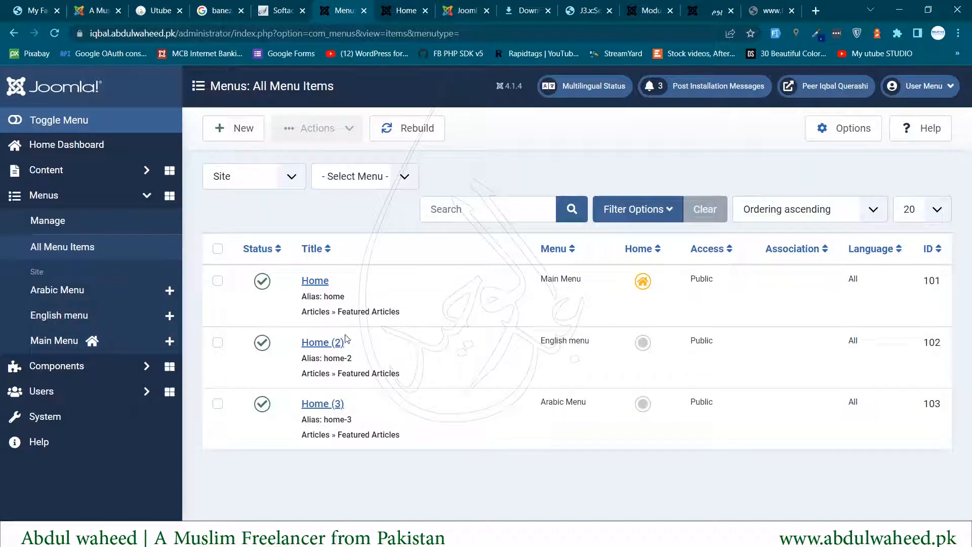
- Point out the original Home, Home (2) in English menu, and Home (3) in Arabic Menu
drag(281, 346, 356, 353)
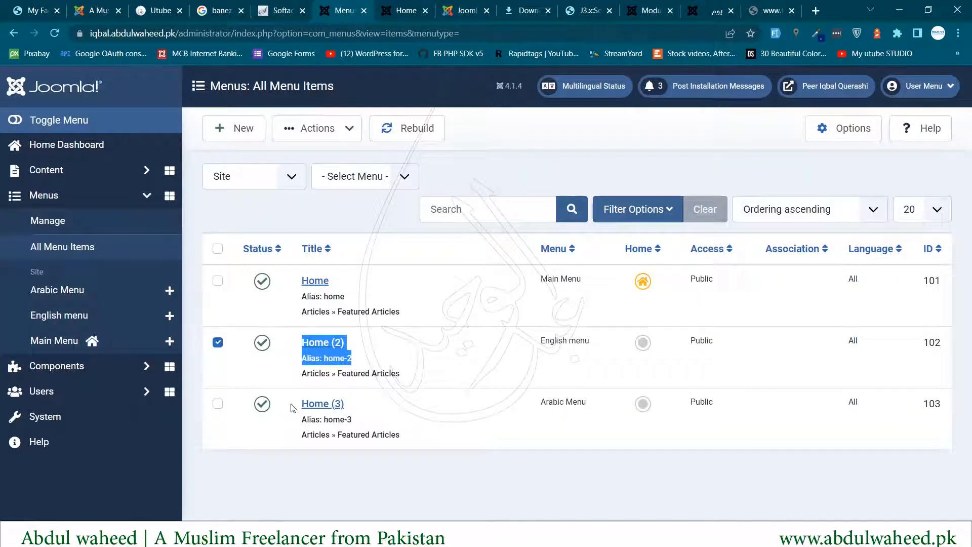
drag(302, 404, 362, 407)
drag(278, 286, 344, 282)
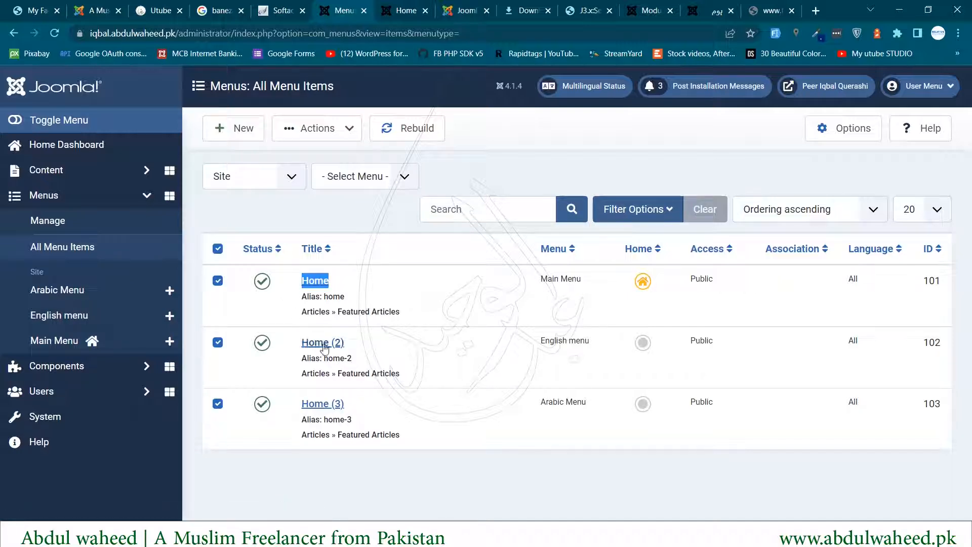
drag(296, 347, 349, 345)
drag(549, 341, 608, 347)
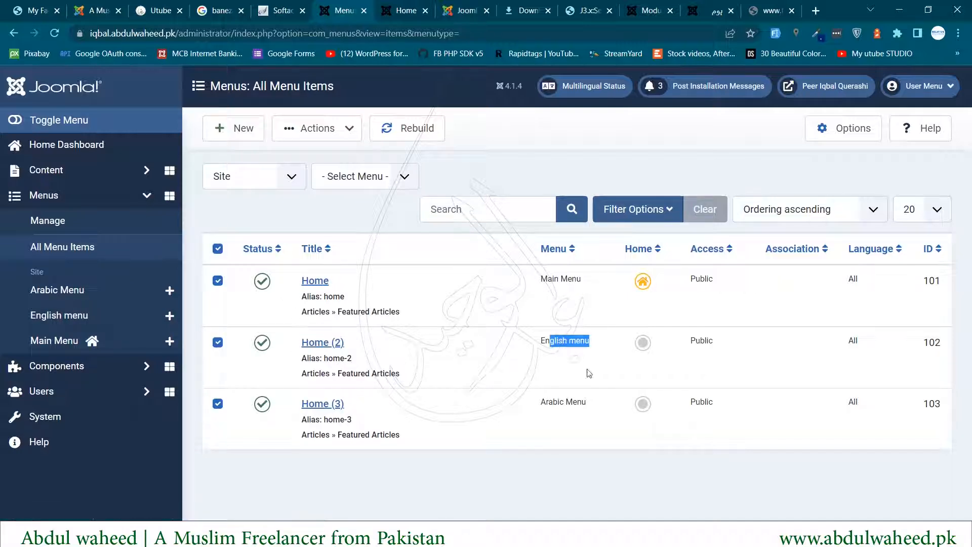
triple_click(551, 405)
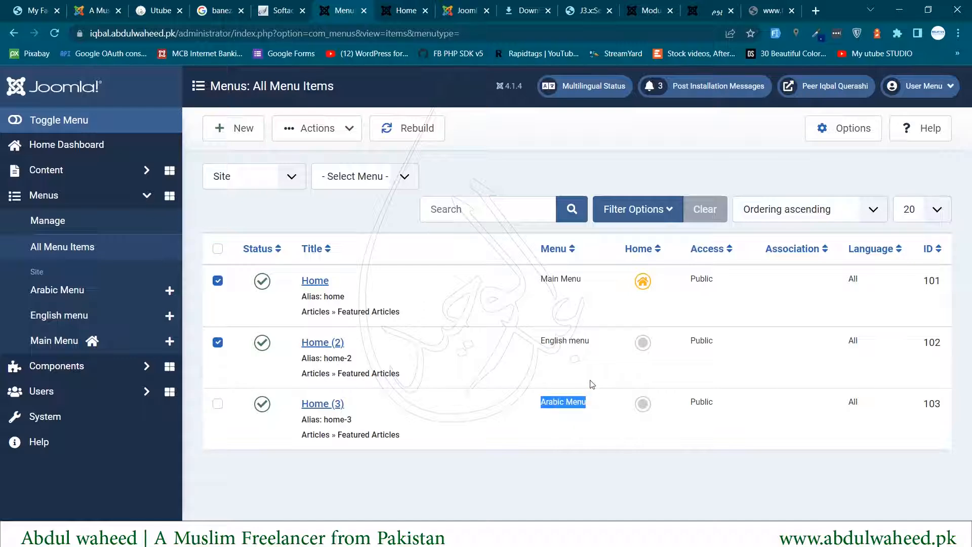
- Set Home (2)'s language to English (en-GB) and save it
click(314, 343)
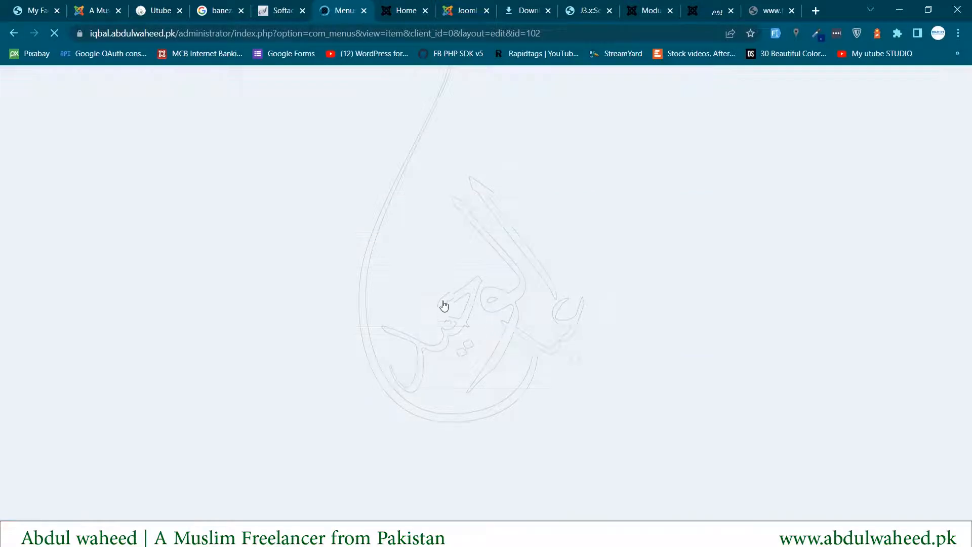
scroll(513, 351, down, 8)
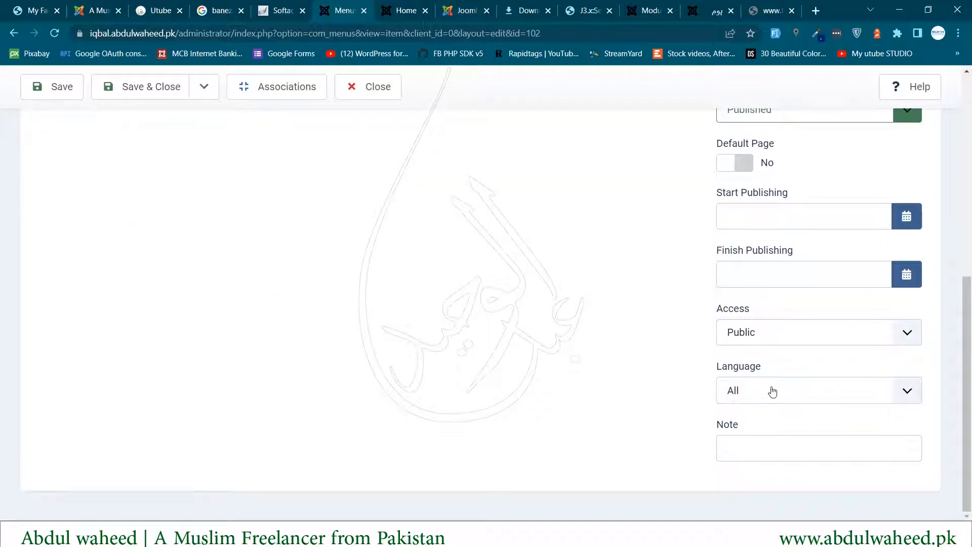
click(771, 392)
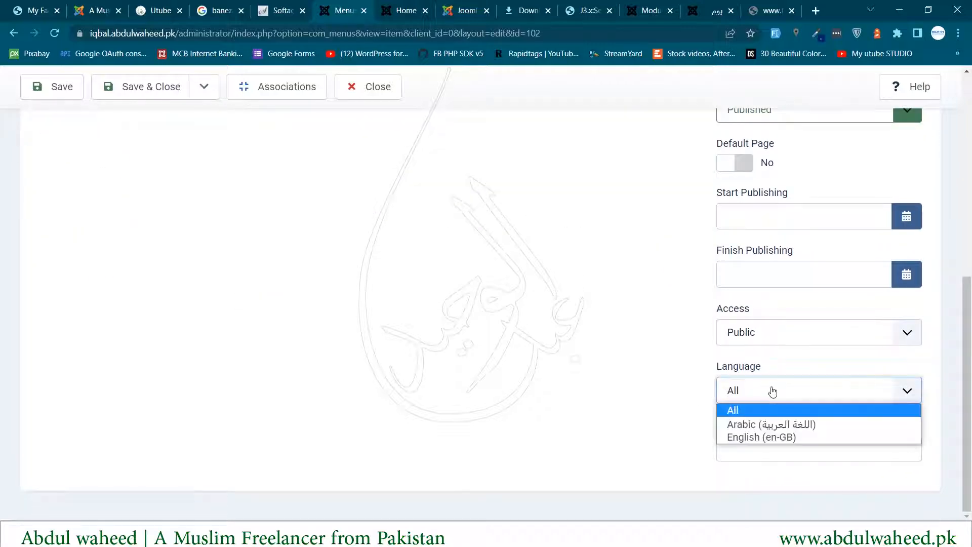
click(749, 436)
scroll(207, 299, up, 8)
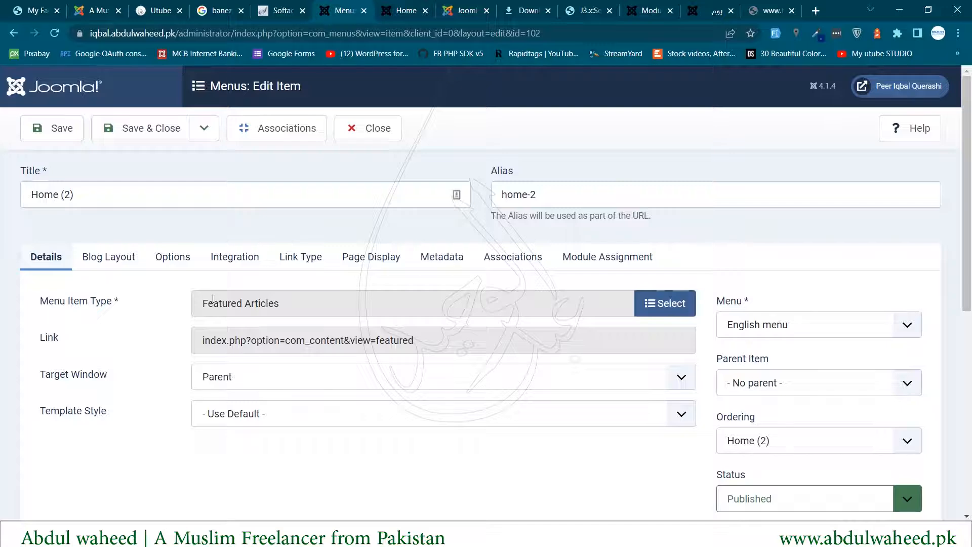
click(135, 129)
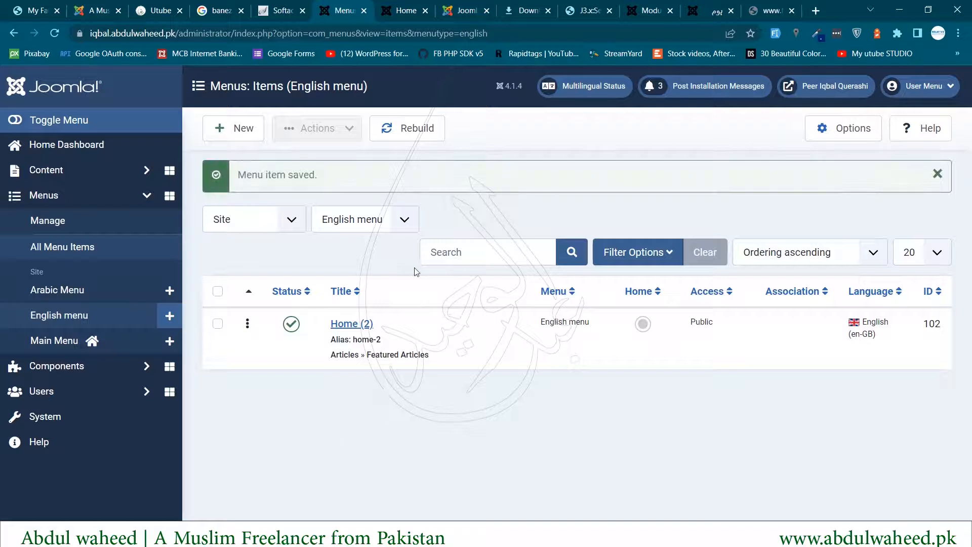
- Filter the menu items to the Arabic Menu and open Home (3) for editing
click(388, 224)
click(389, 224)
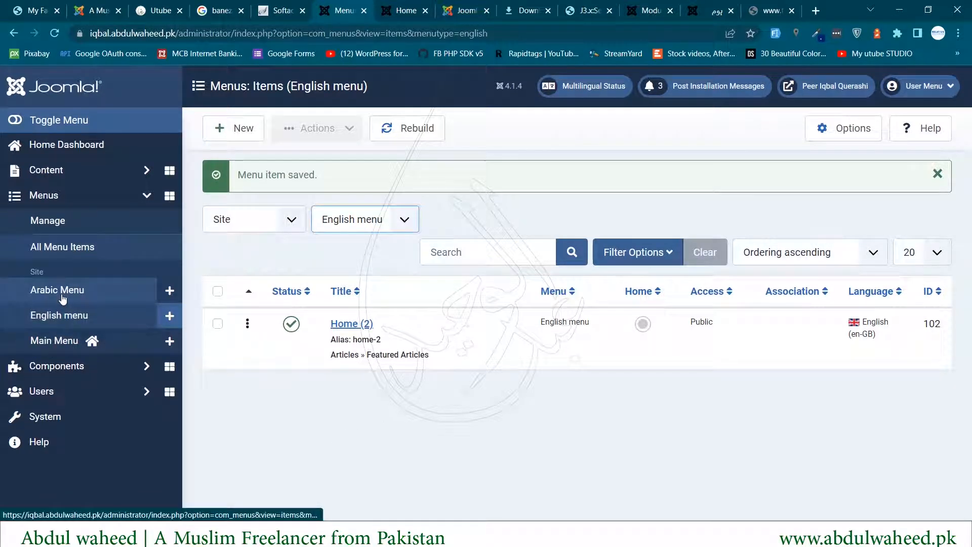
click(379, 219)
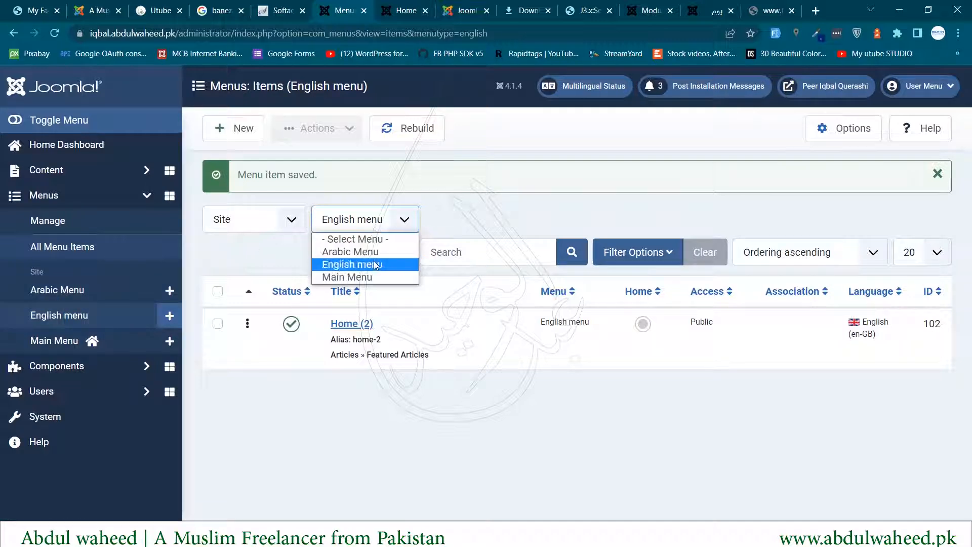
click(372, 253)
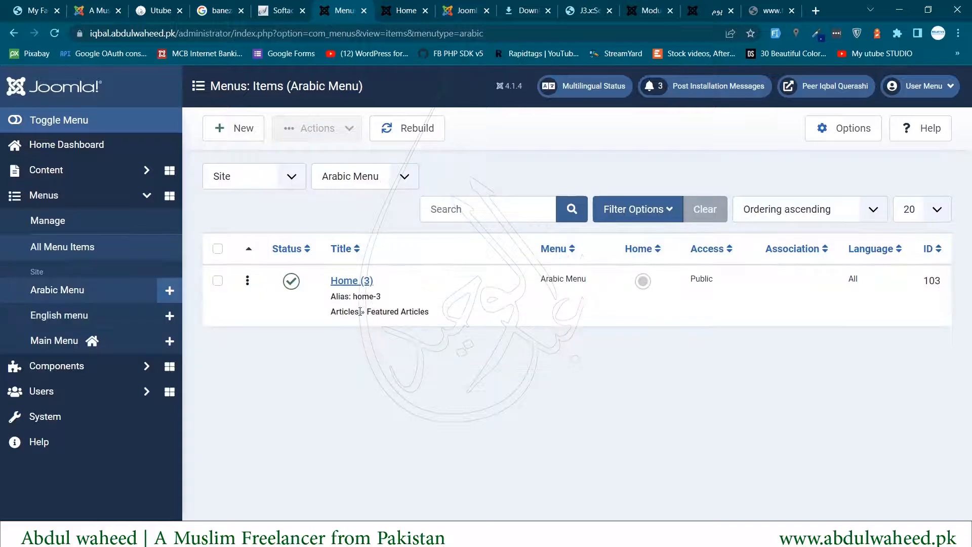
click(343, 282)
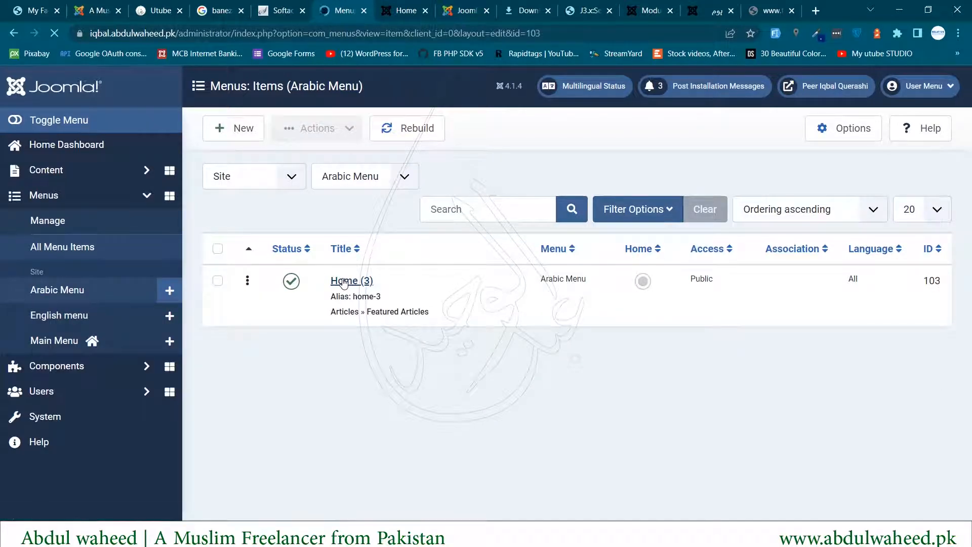
- Set Home (3)'s language to Arabic and view its Associations tab
scroll(660, 379, down, 8)
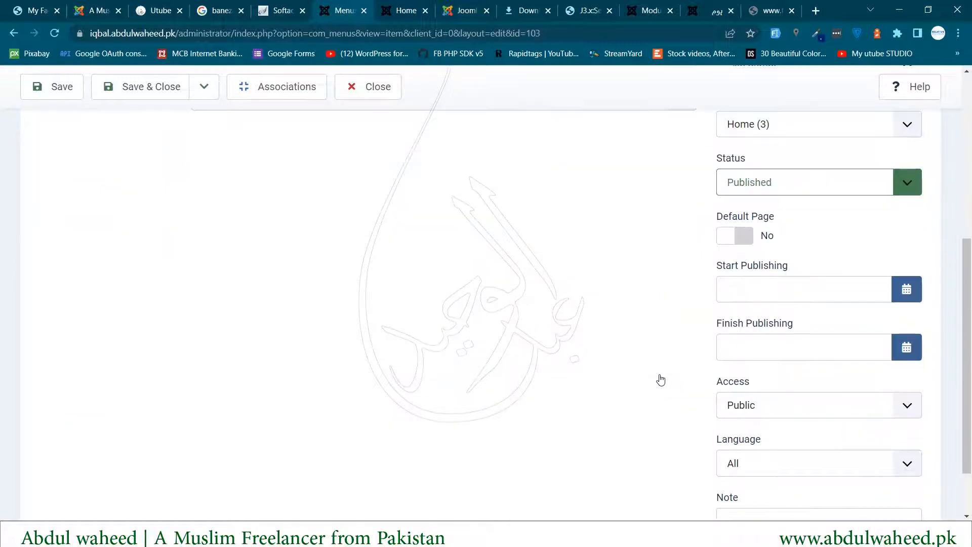
click(737, 391)
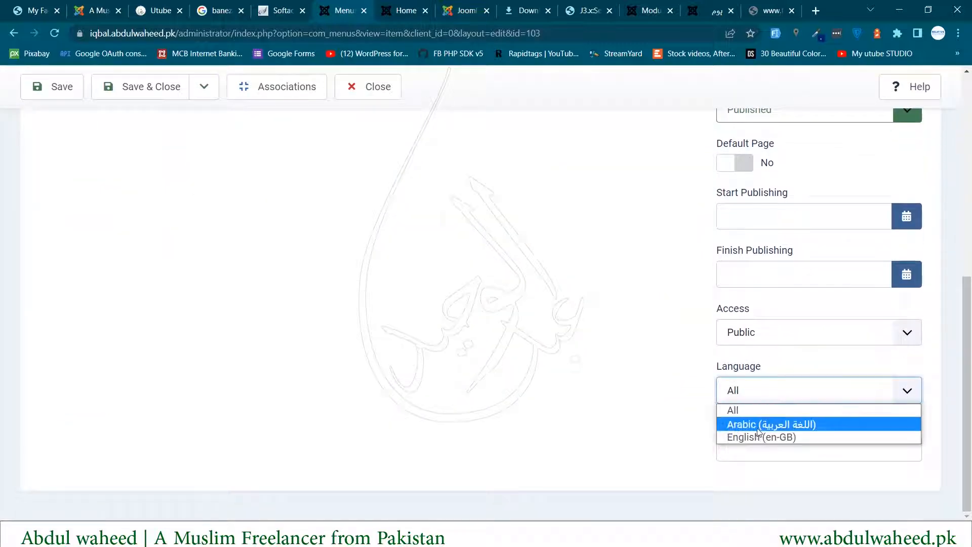
click(740, 423)
scroll(380, 352, up, 7)
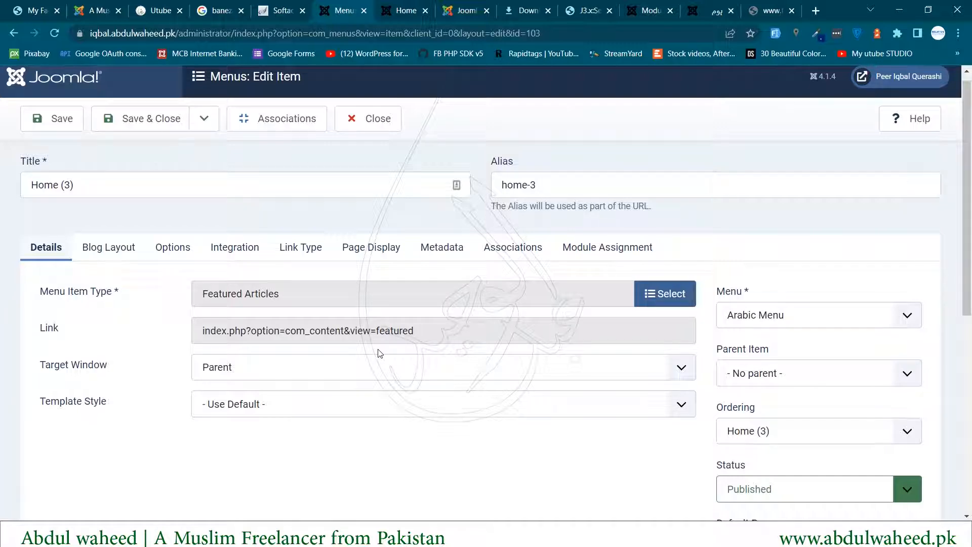
click(524, 257)
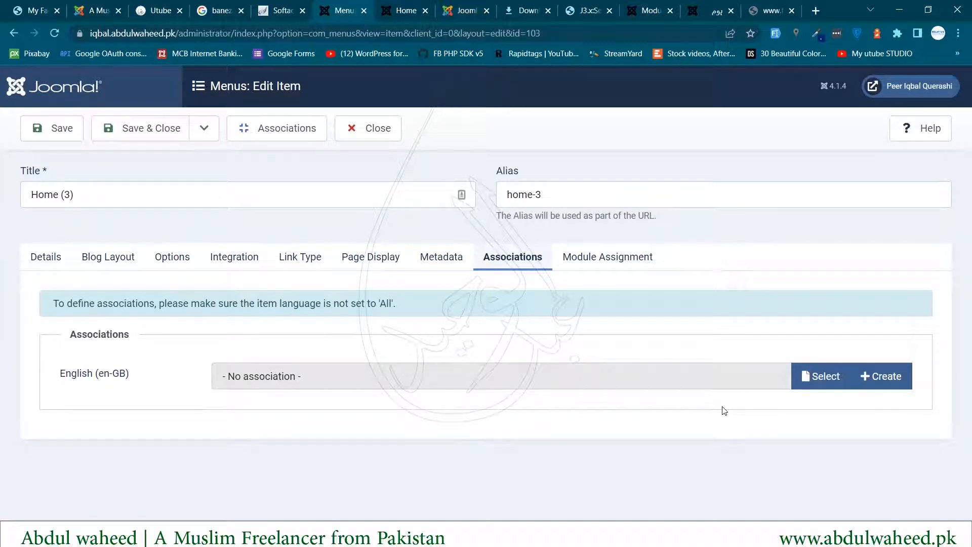
- Associate English Home (2), retitle the item 'یوم', and save it
click(824, 374)
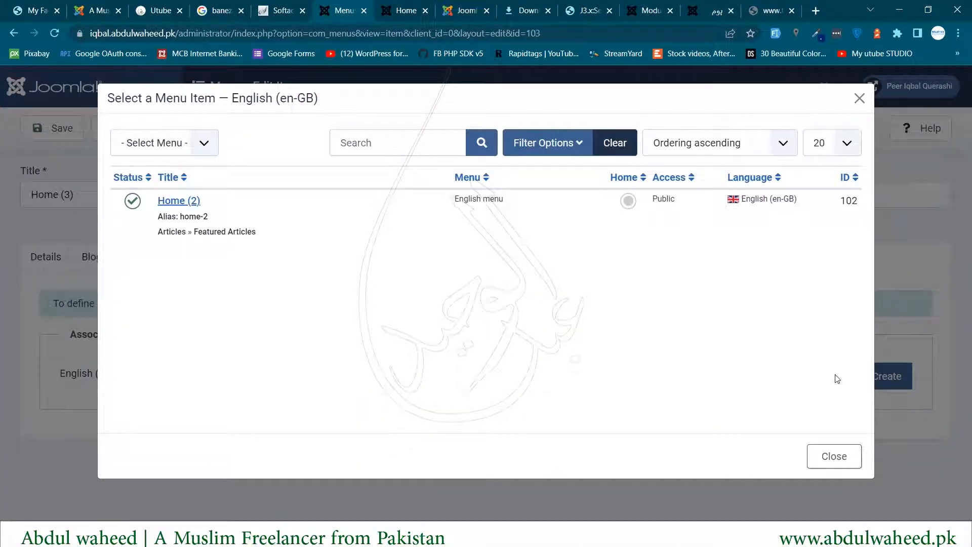
click(182, 201)
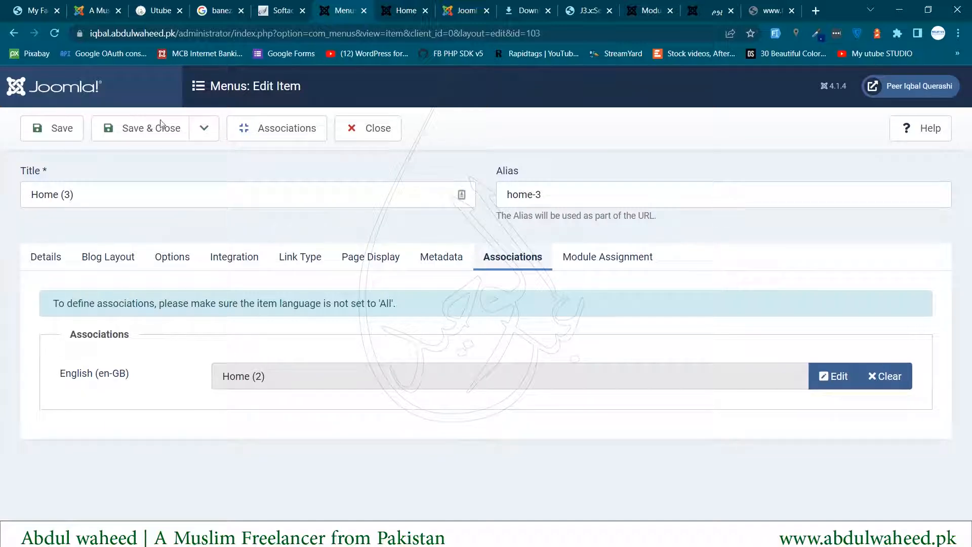
drag(158, 186, 1, 150)
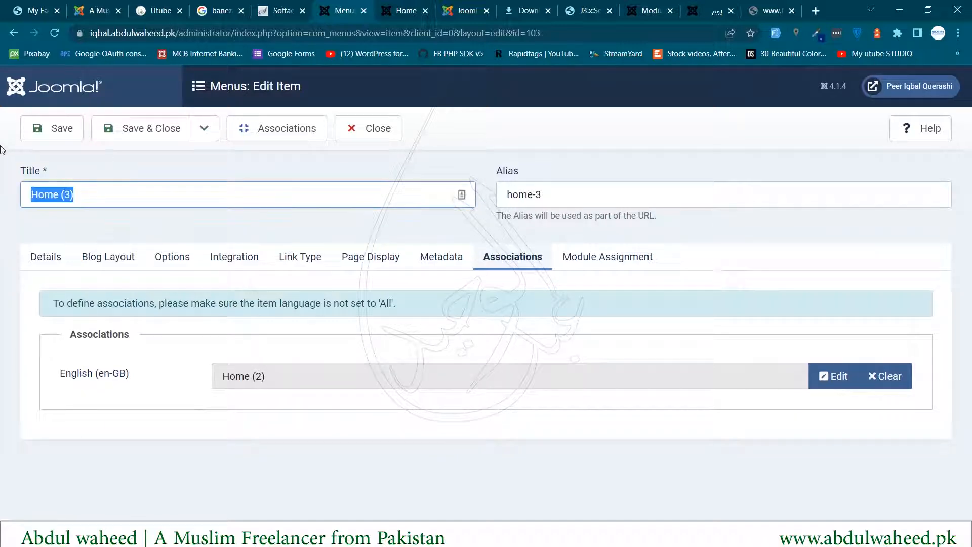
text(یوم)
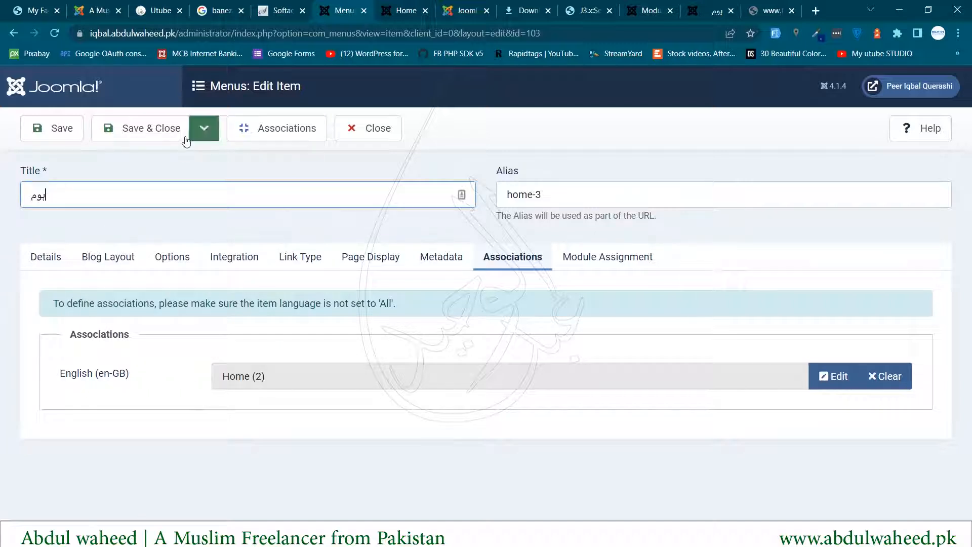
click(153, 126)
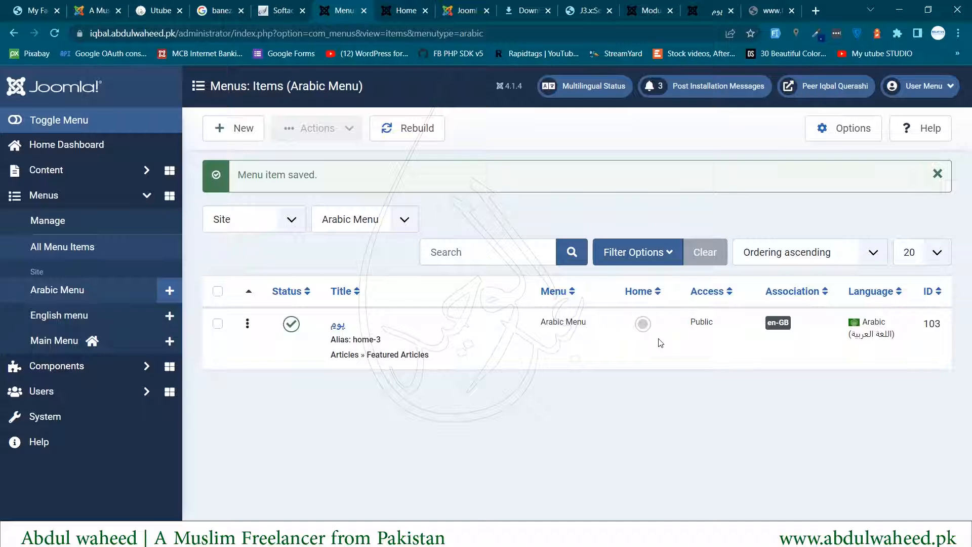
- Clear the Arabic Menu filter to show items from every menu
click(359, 223)
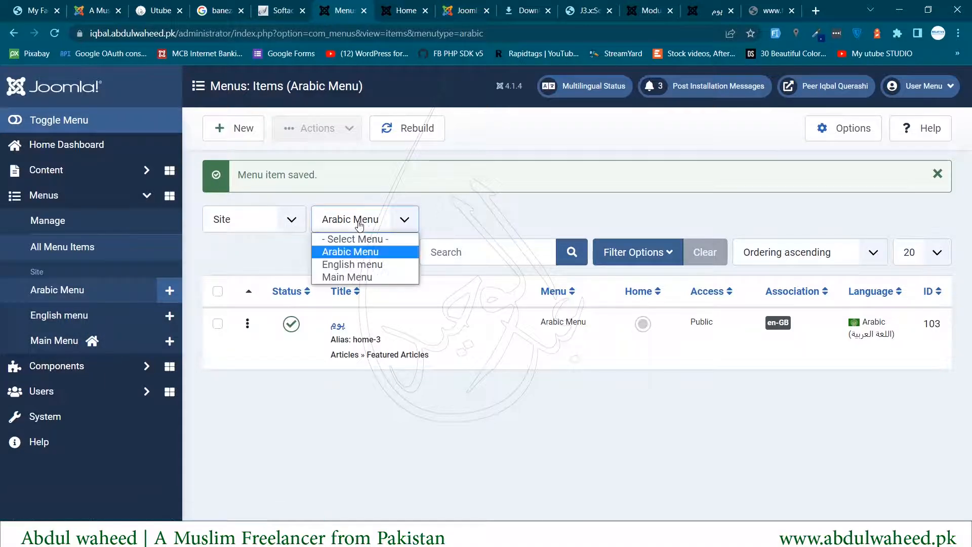
click(94, 247)
click(94, 247)
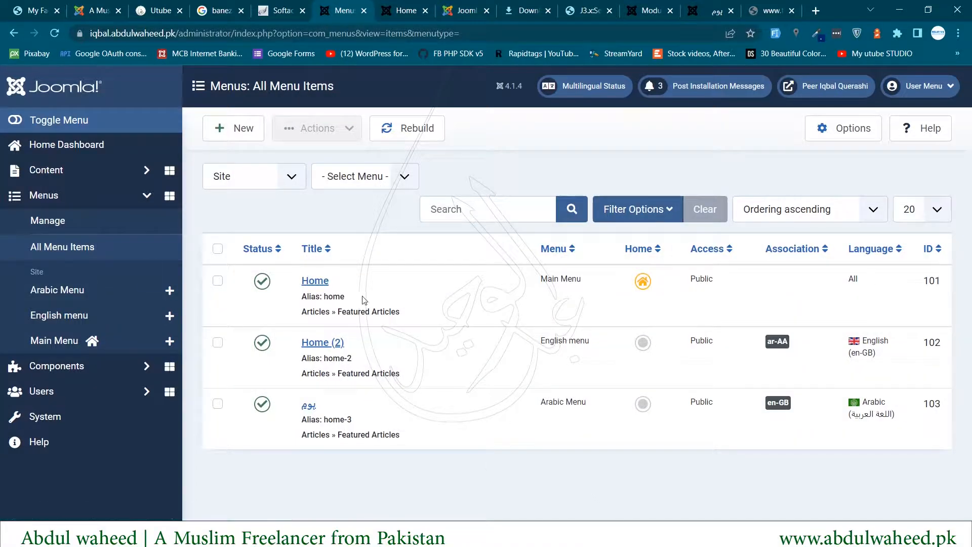
- Review languages: Home set to All, Home (2) English, یوم Arabic
click(349, 282)
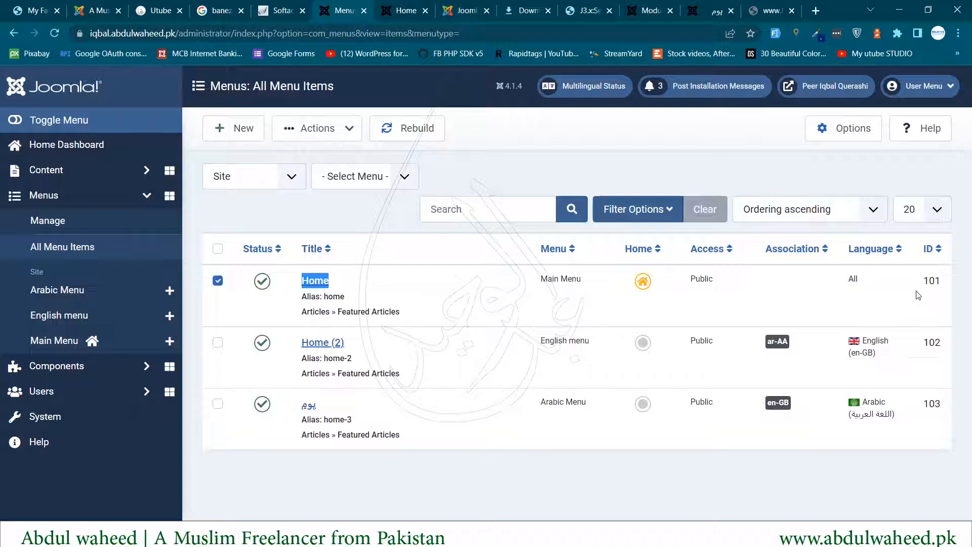
double_click(853, 279)
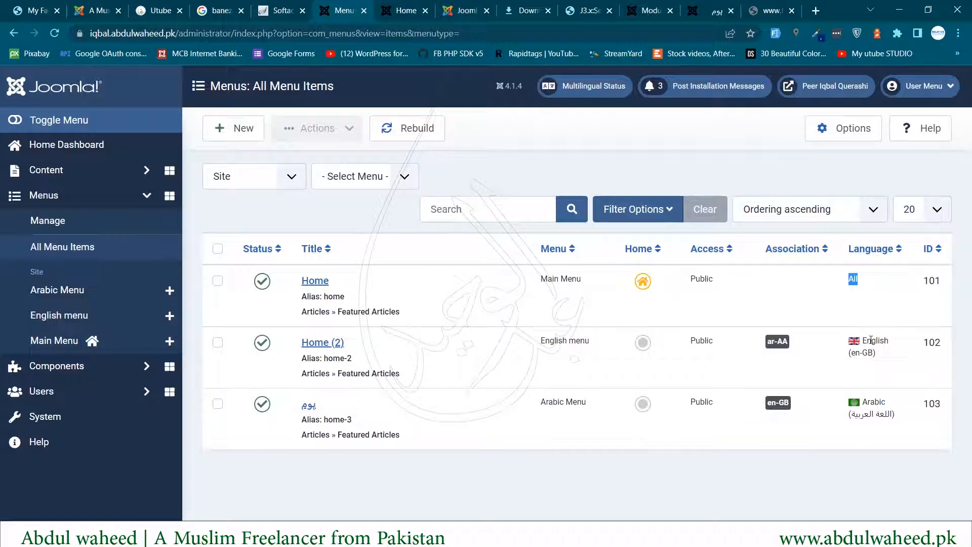
drag(869, 340, 878, 356)
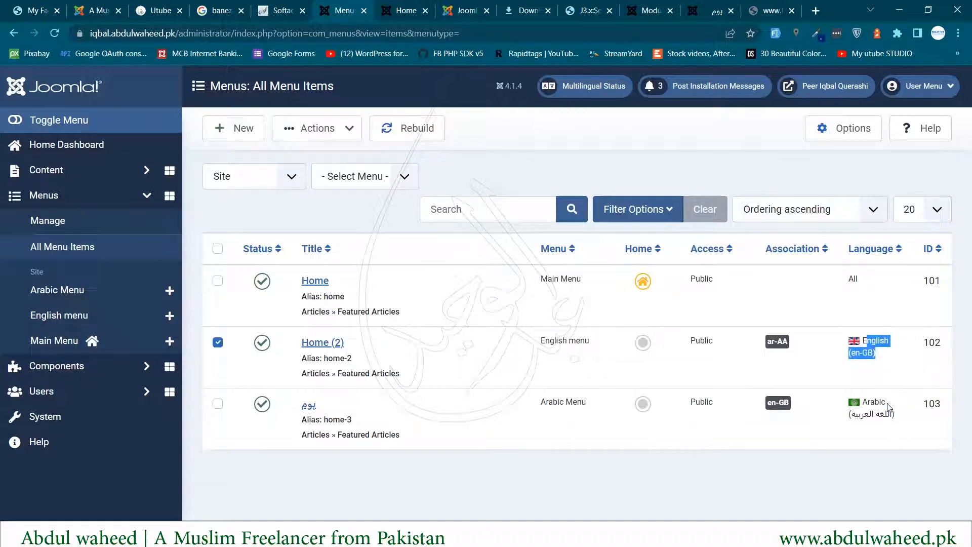
drag(866, 400, 895, 418)
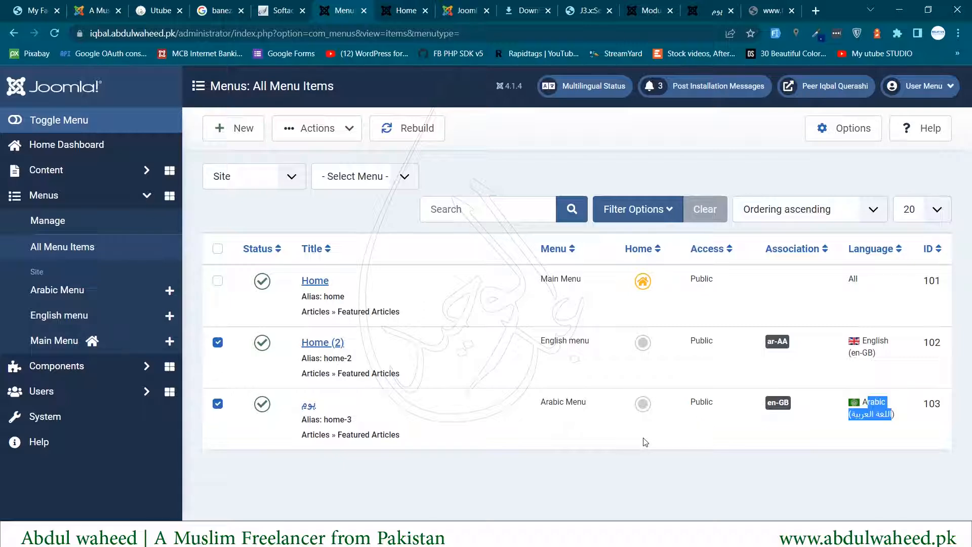
- Set Home (2) as the English menu's home page, marked with the English flag
click(643, 343)
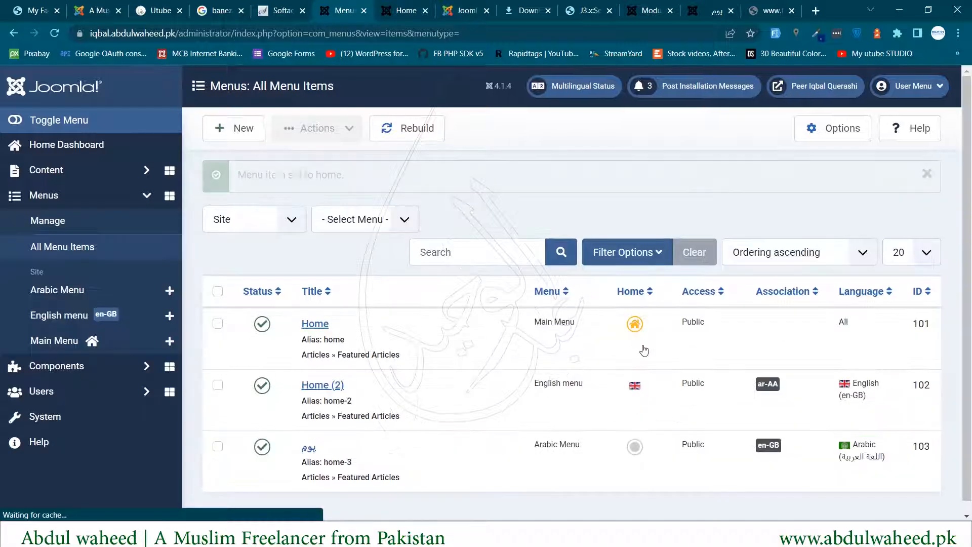
click(653, 389)
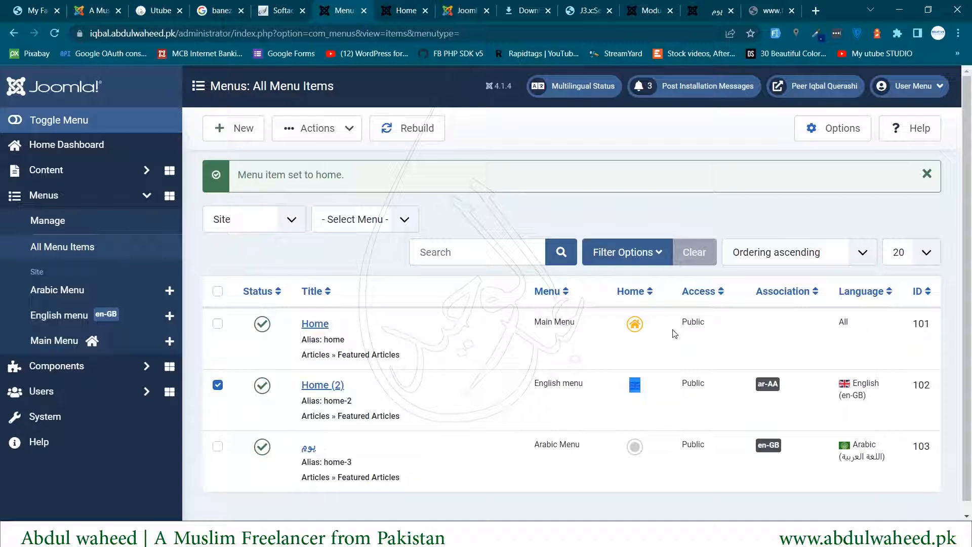
drag(618, 323, 660, 323)
click(662, 327)
click(634, 385)
click(625, 383)
drag(624, 386, 651, 387)
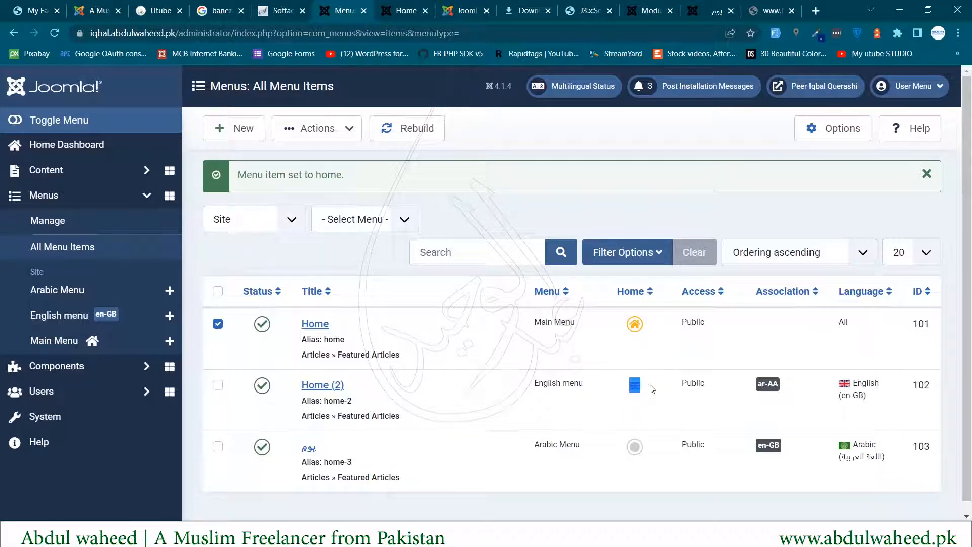
triple_click(554, 383)
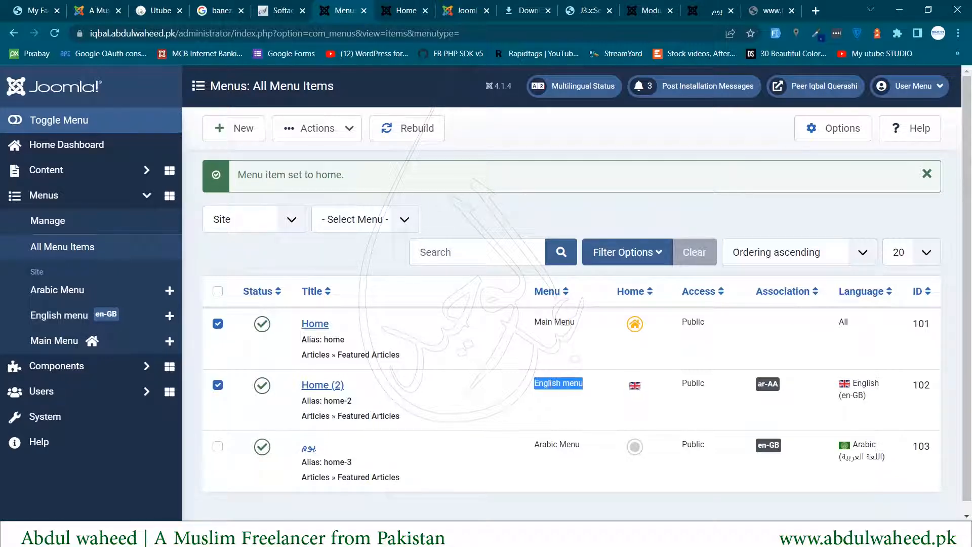
- Set یوم as the Arabic Menu's home page, marked with the Arabic flag
click(633, 447)
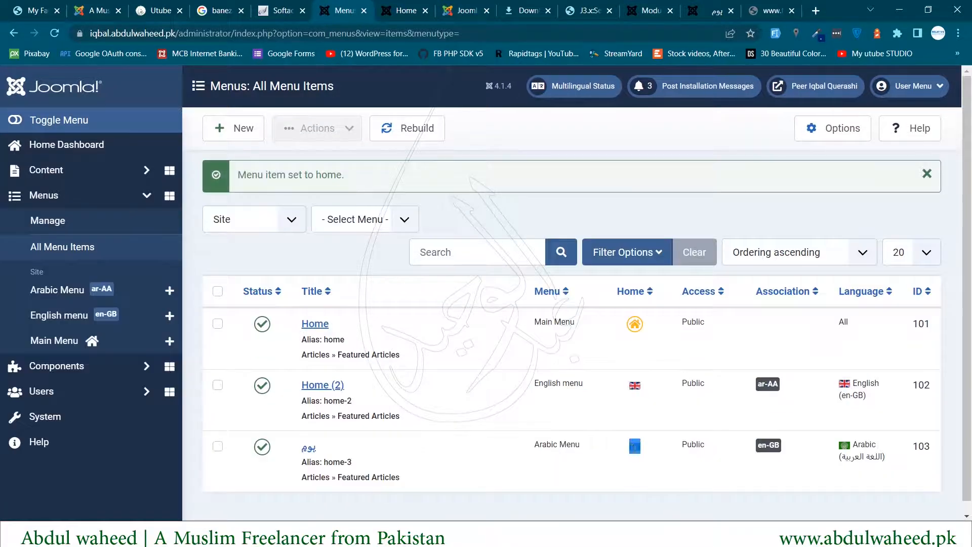
click(623, 453)
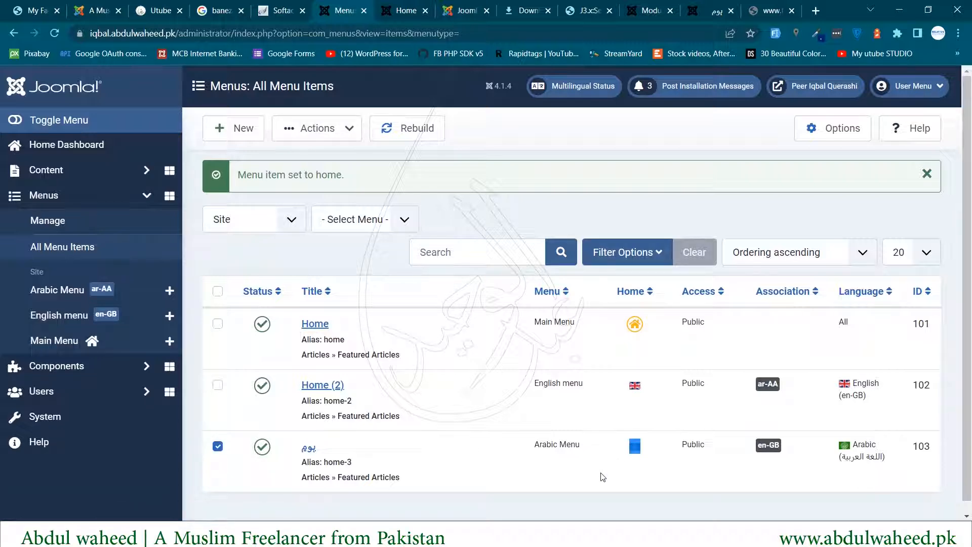
drag(547, 445, 587, 452)
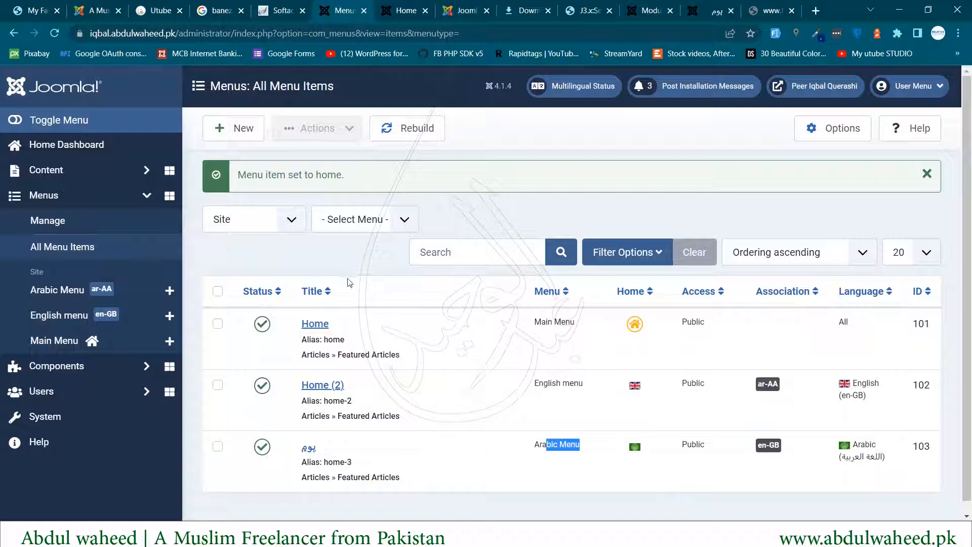
- Reload the frontend to show Home (2) at /index.php/en/ with Arabic and English switcher flags
click(400, 6)
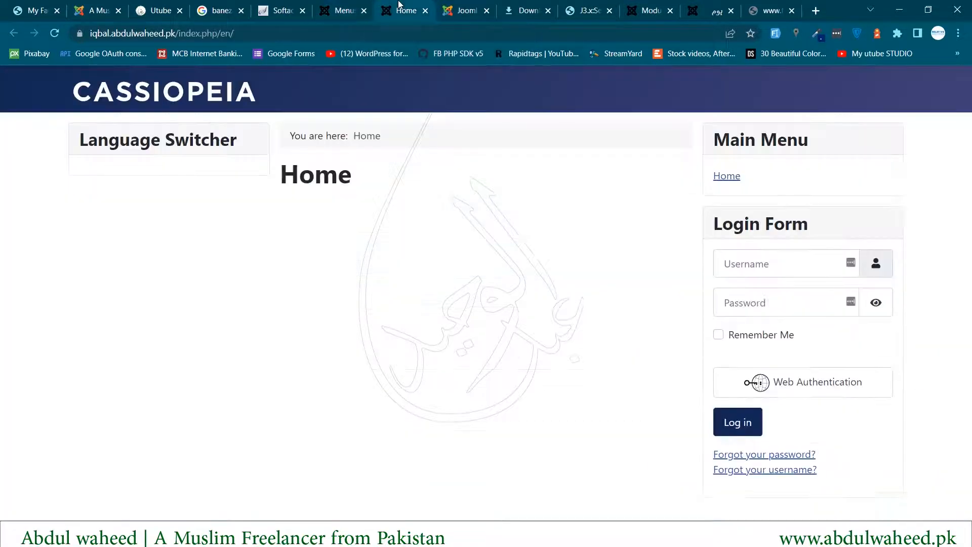
click(54, 34)
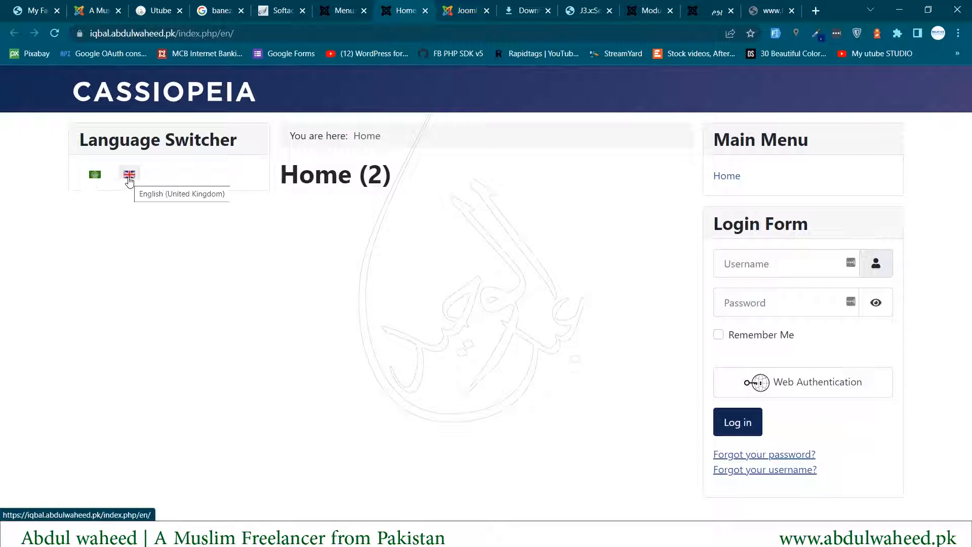
drag(300, 174, 358, 178)
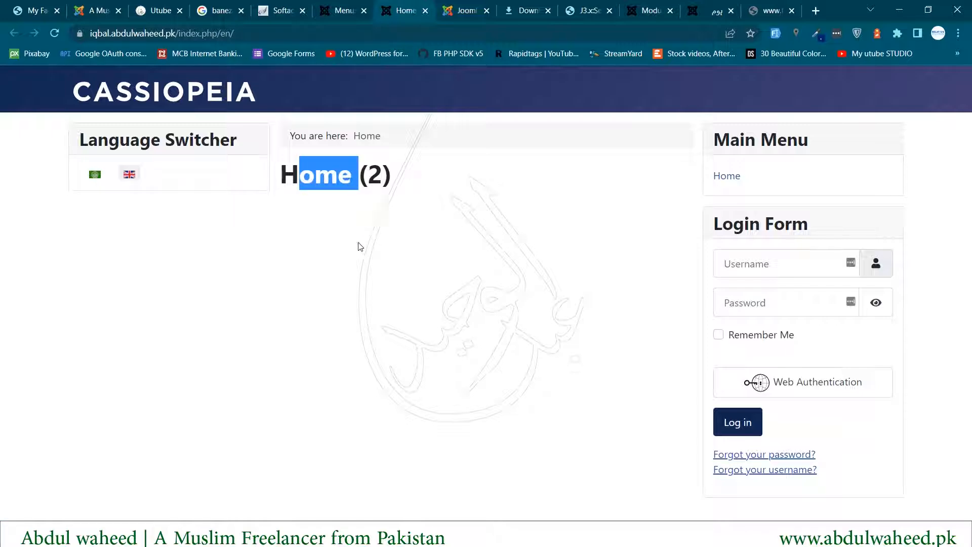
click(344, 9)
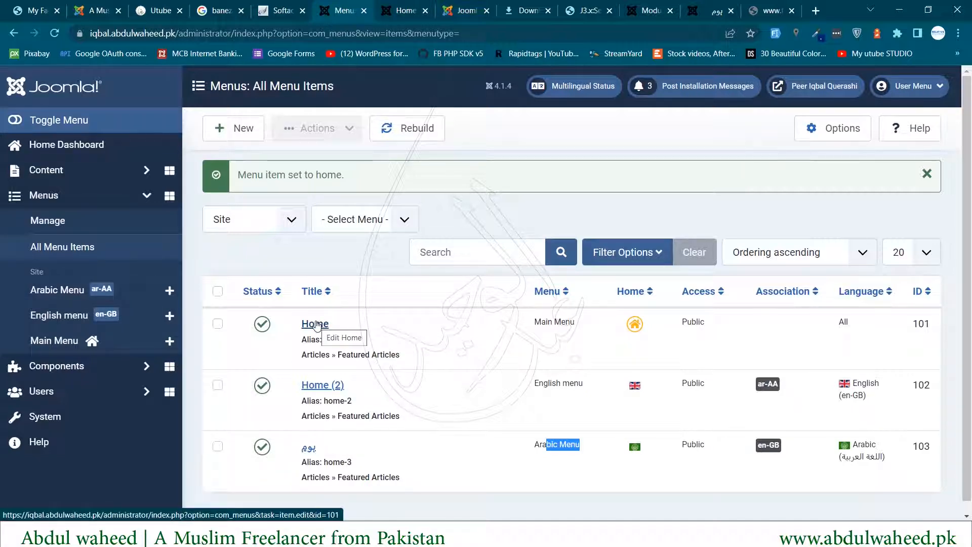
click(385, 7)
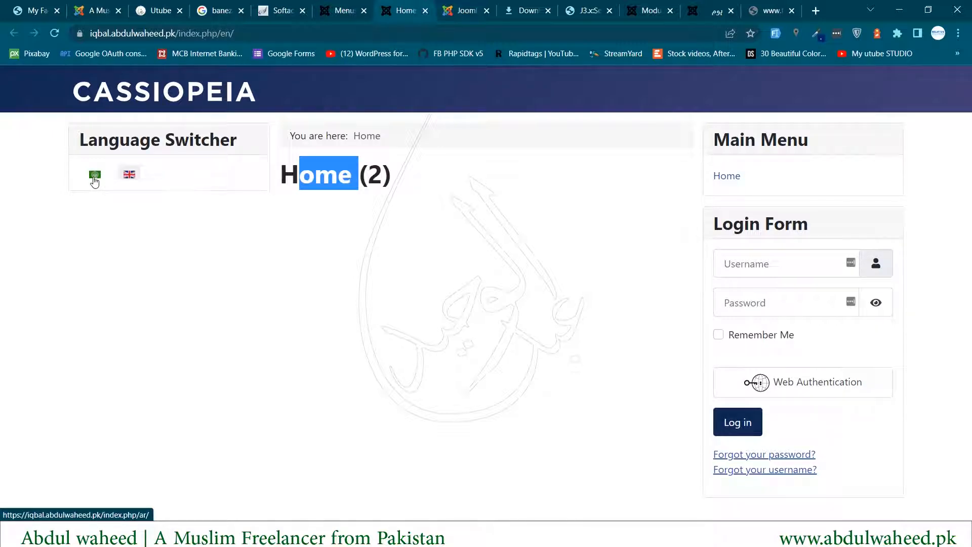
- Switch the frontend to Arabic and review its breadcrumb and page heading
click(95, 175)
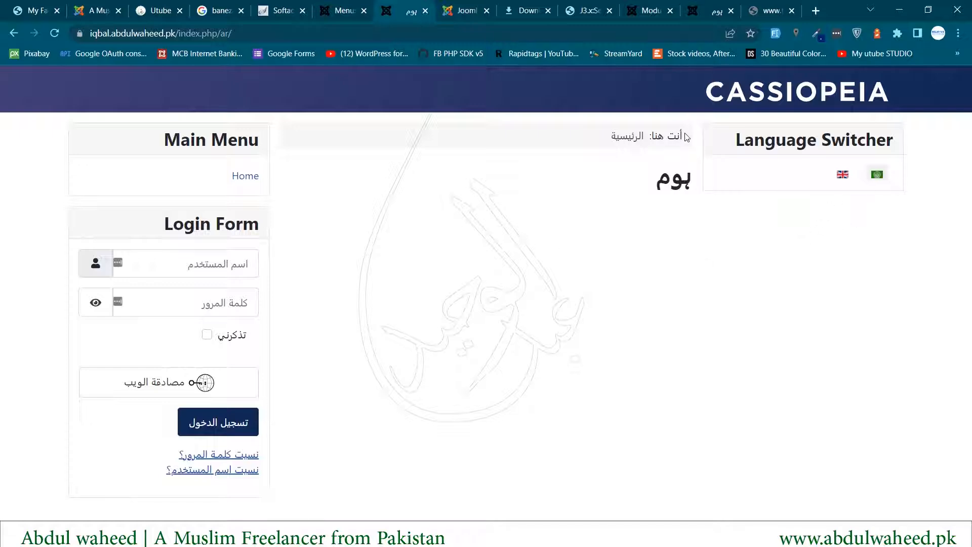
drag(681, 135, 645, 136)
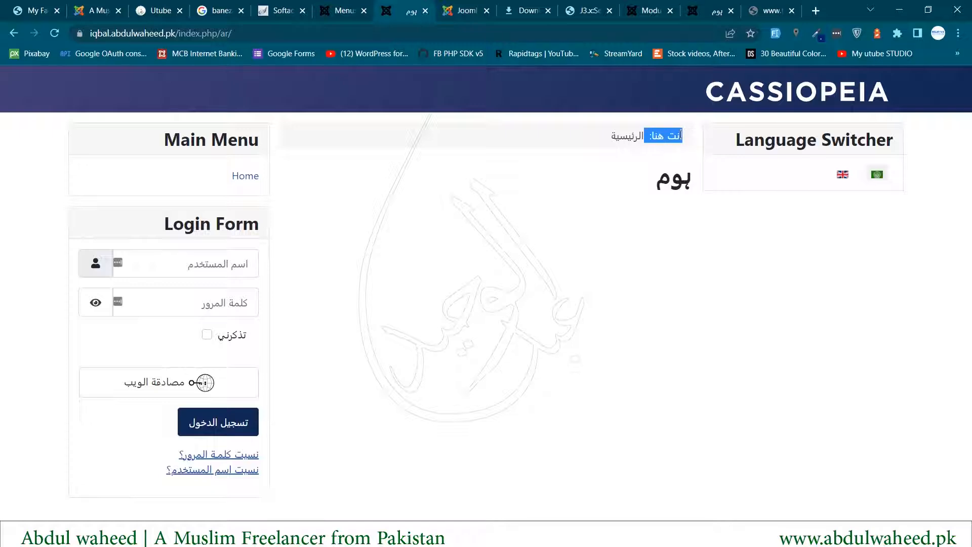
click(678, 181)
double_click(677, 182)
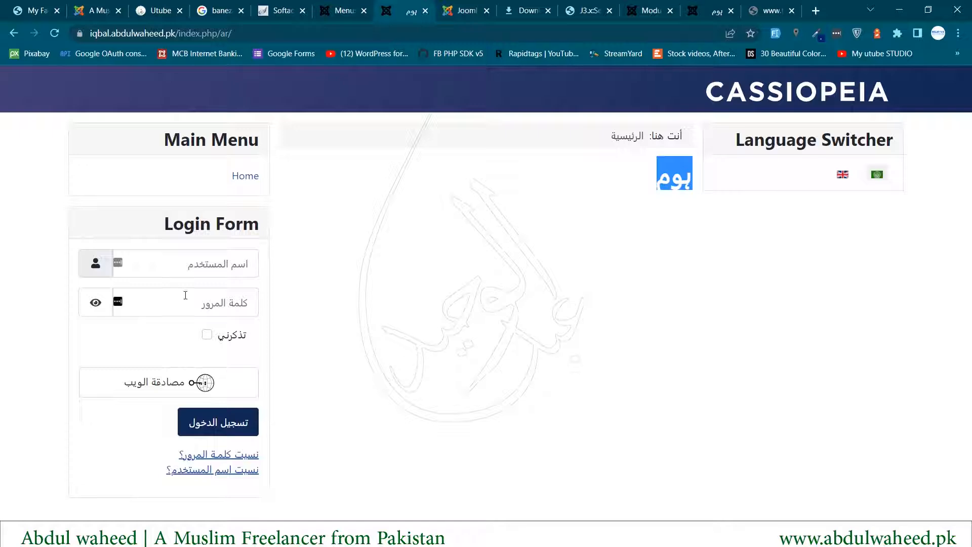
- Review the Main Menu, Login Form and Language Switcher modules on the Arabic page, then return to admin
double_click(237, 224)
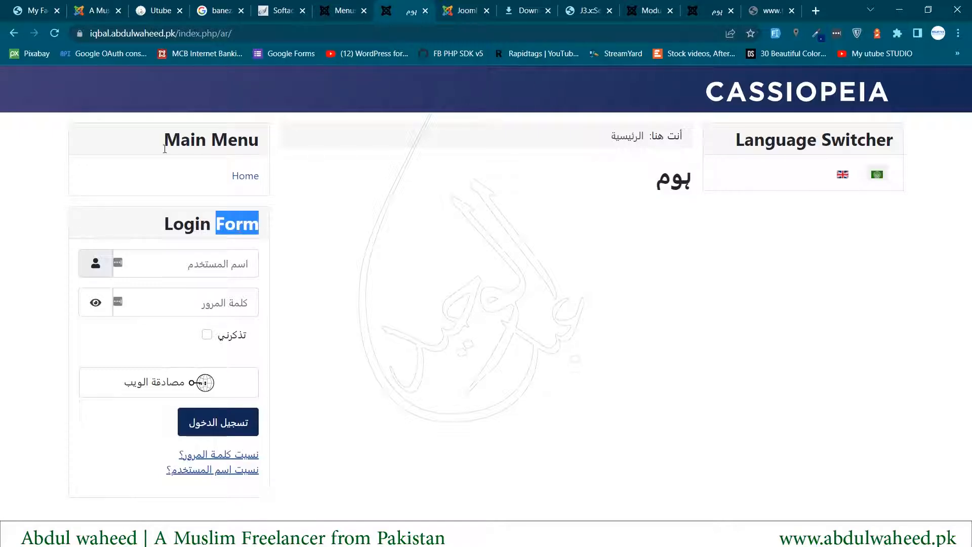
drag(165, 148, 237, 145)
drag(155, 231, 238, 228)
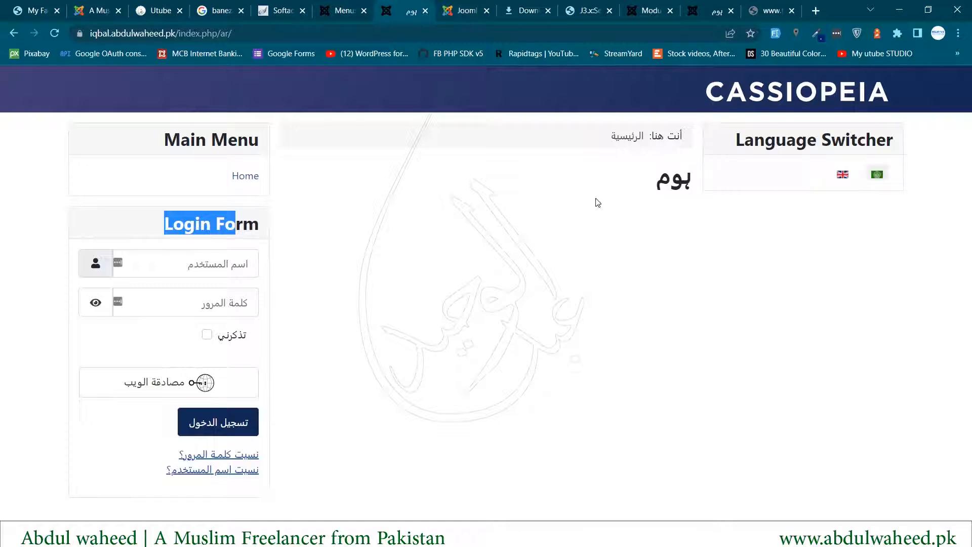
triple_click(193, 138)
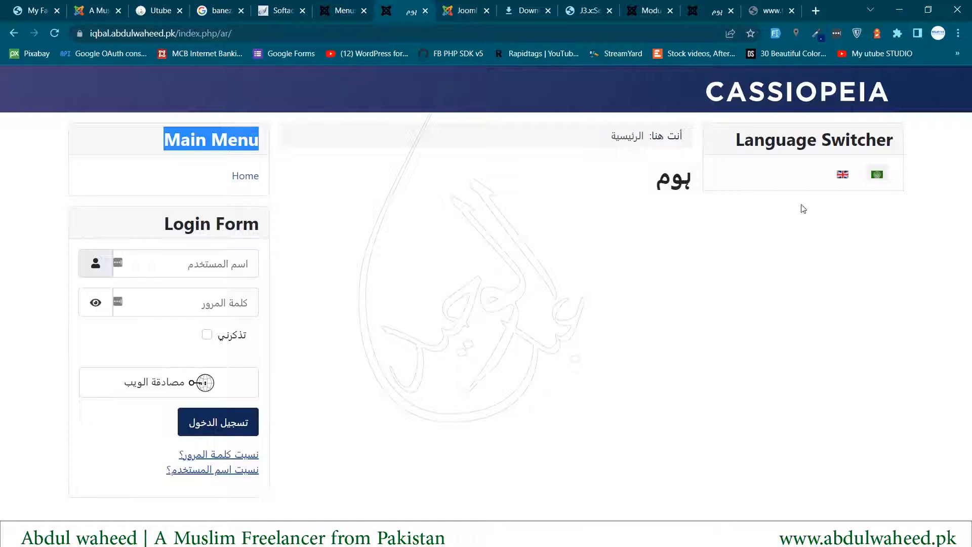
triple_click(781, 142)
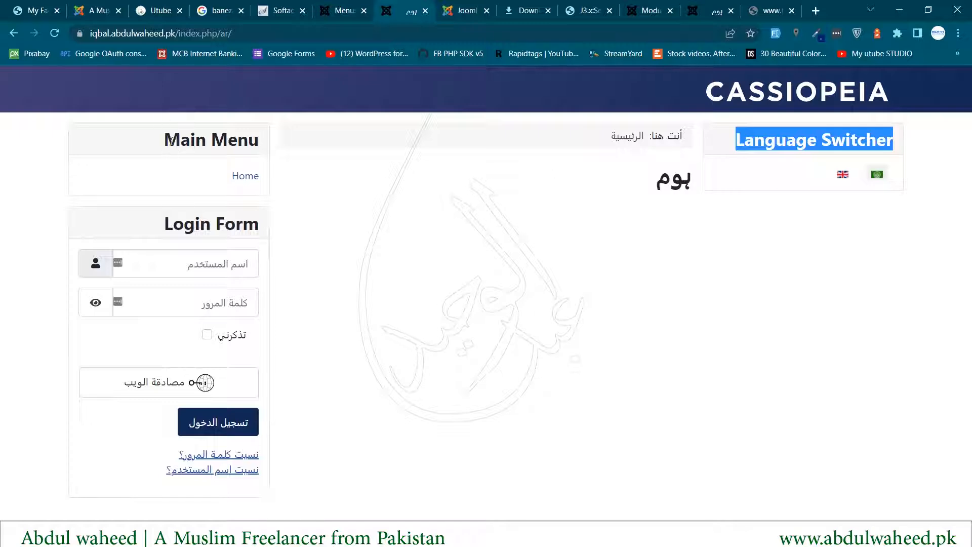
drag(163, 139, 267, 137)
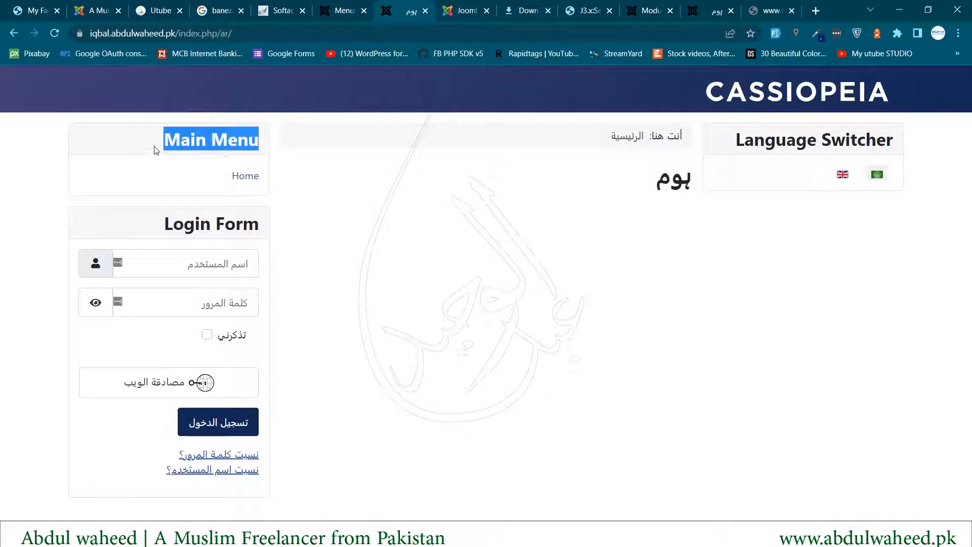
drag(162, 141, 241, 154)
click(343, 6)
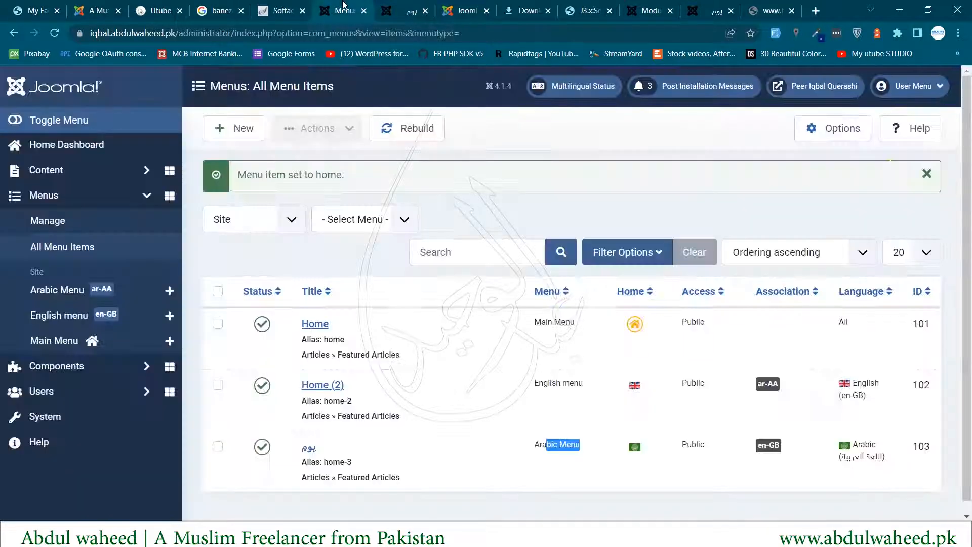
- Go to System > Site Modules and edit the Main Menu module, currently set to All languages
click(44, 420)
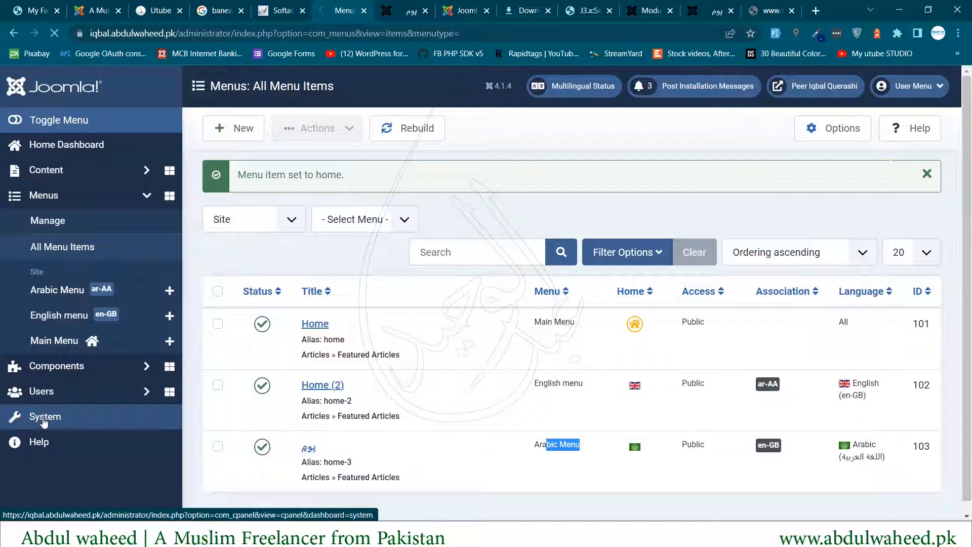
scroll(568, 373, down, 3)
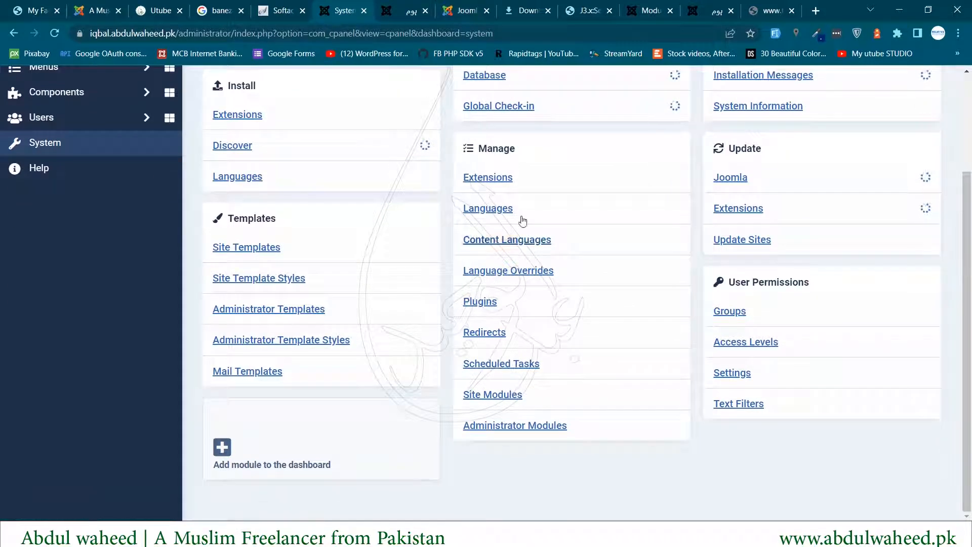
click(490, 395)
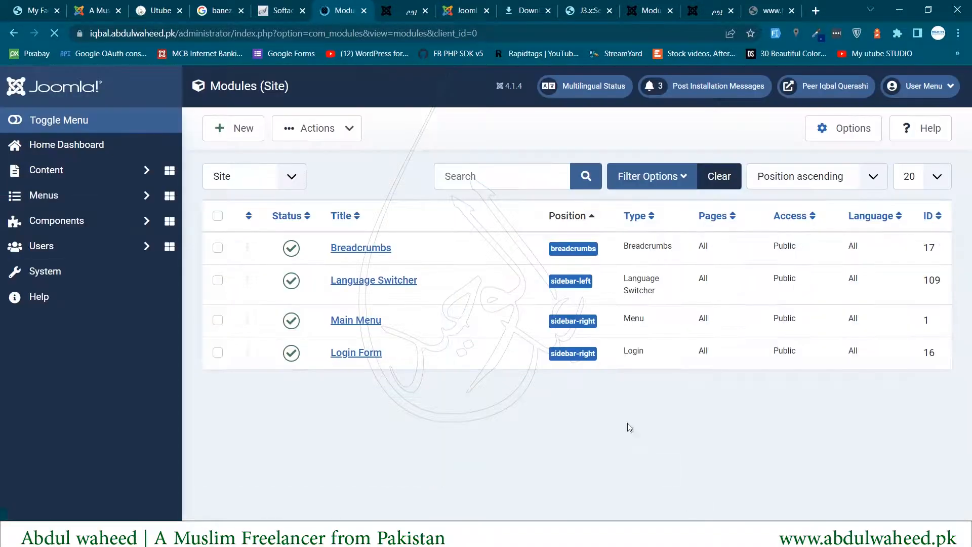
drag(327, 320, 390, 320)
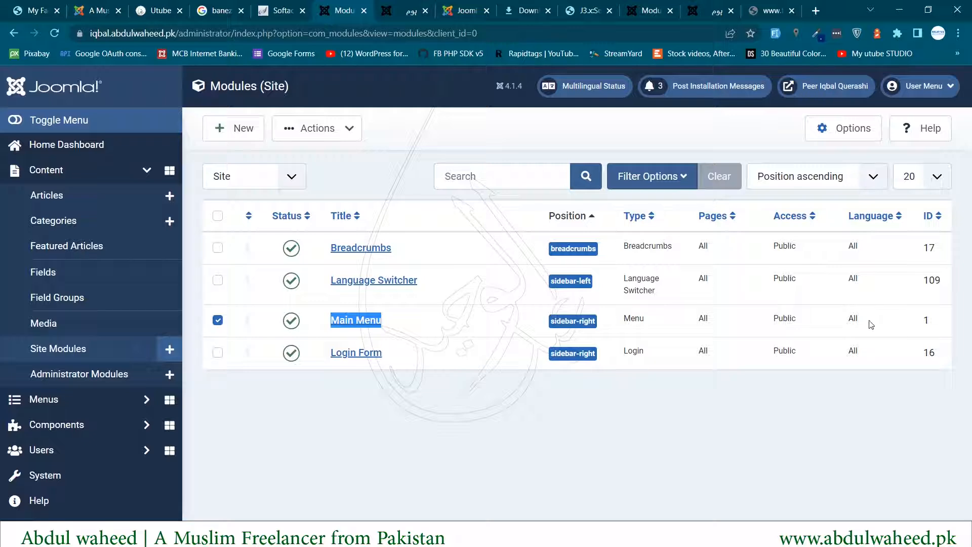
drag(868, 323, 848, 319)
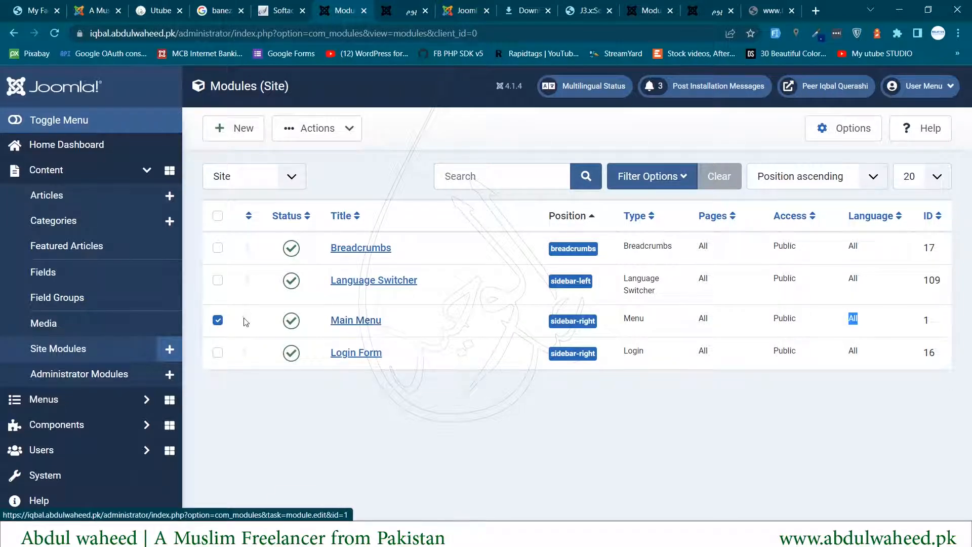
click(342, 321)
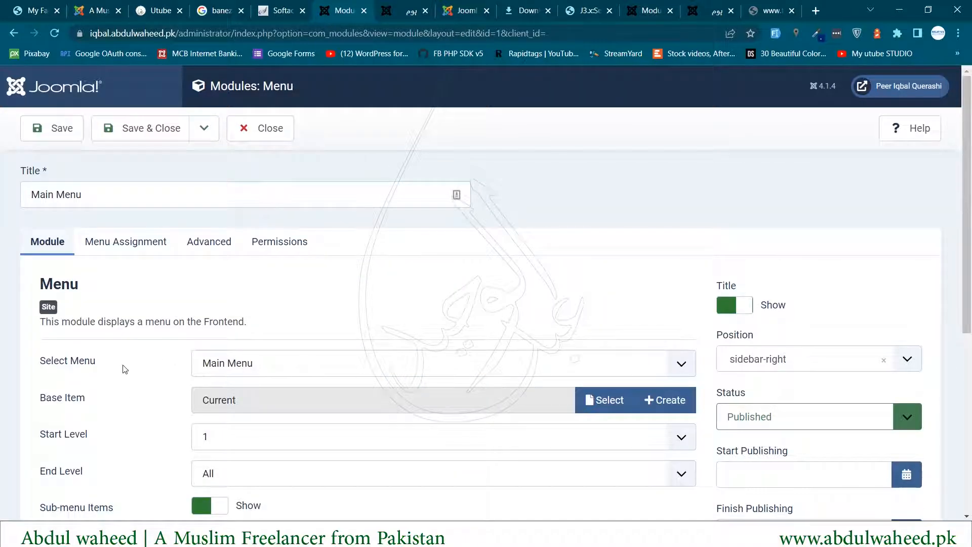
- Make the module display the English menu and retitle it 'English Menu'
drag(40, 360, 357, 391)
click(296, 365)
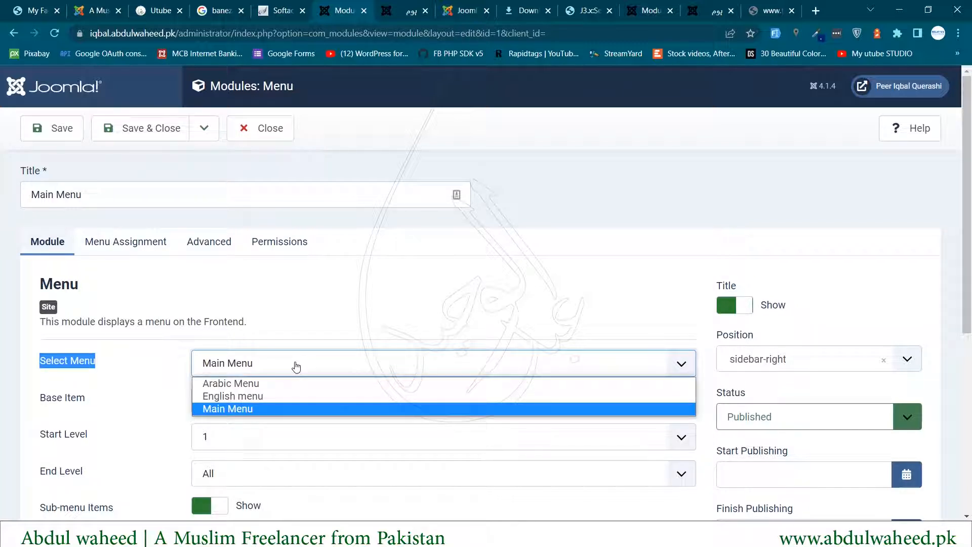
click(261, 396)
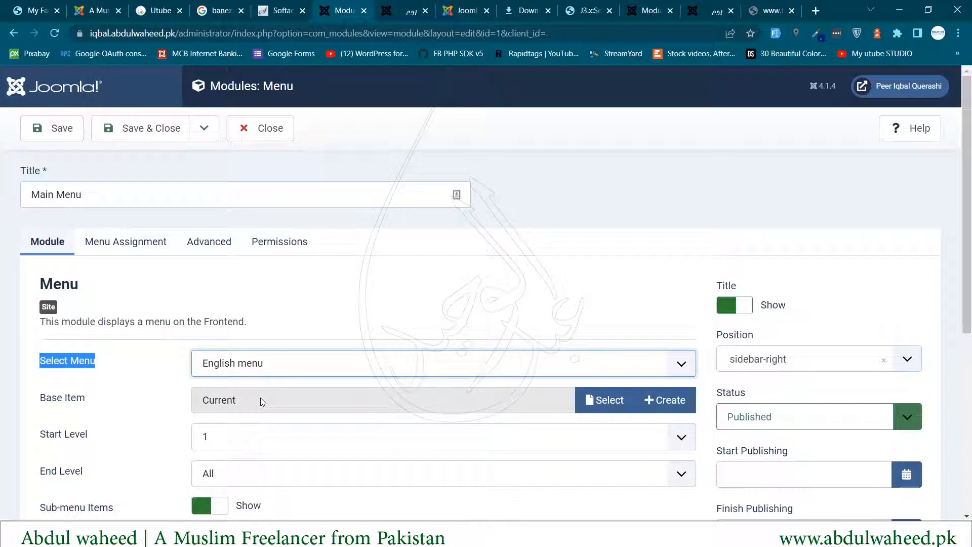
click(41, 203)
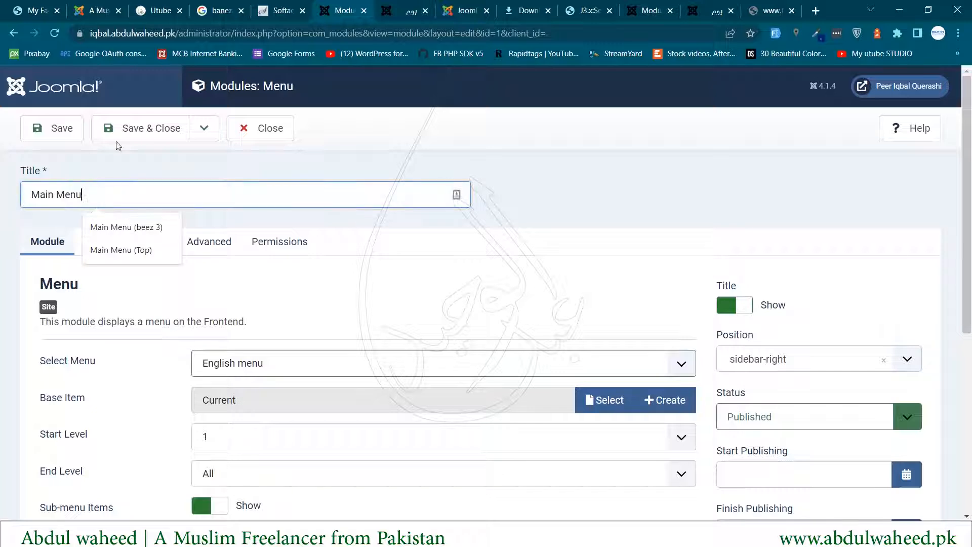
text(ؤن)
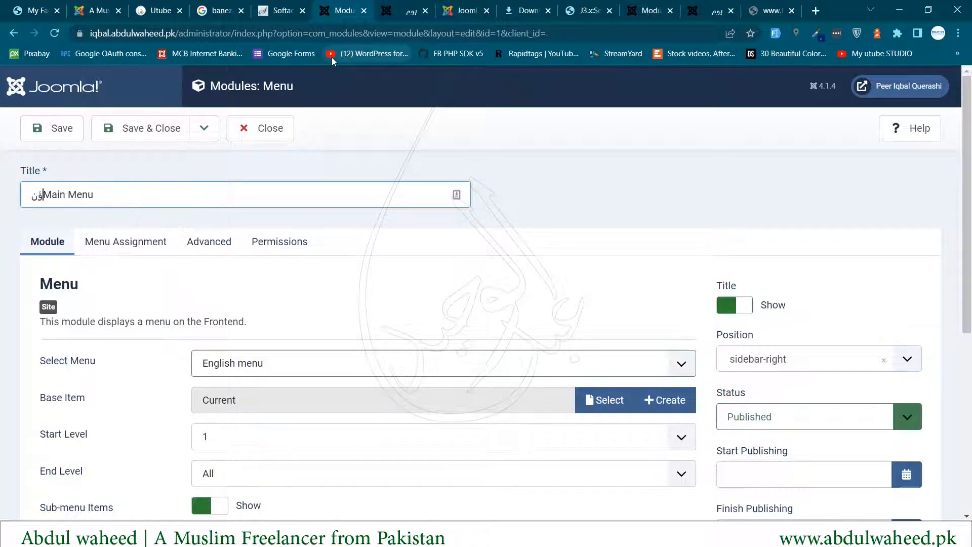
key(BackSpace)
key(BackSpace)
text(ؤن)
key(BackSpace)
key(BackSpace)
text(English)
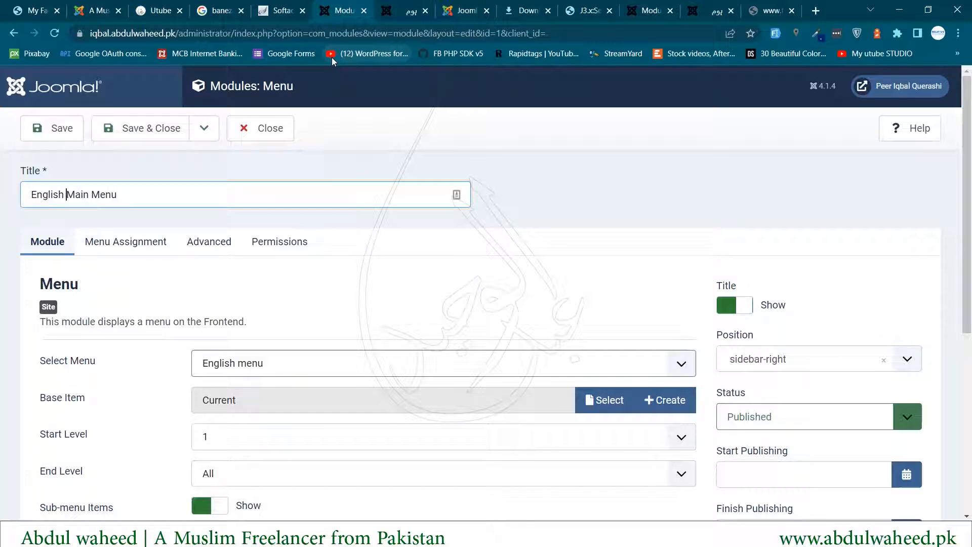
key(ctrl+shift+Right)
key(Delete)
- Set the module language to English (en-GB)
scroll(581, 272, down, 6)
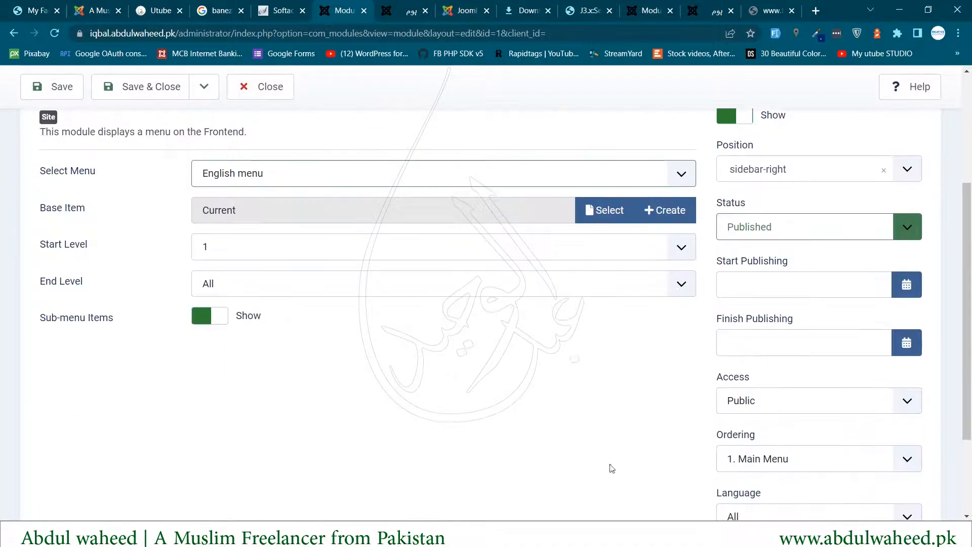
click(757, 390)
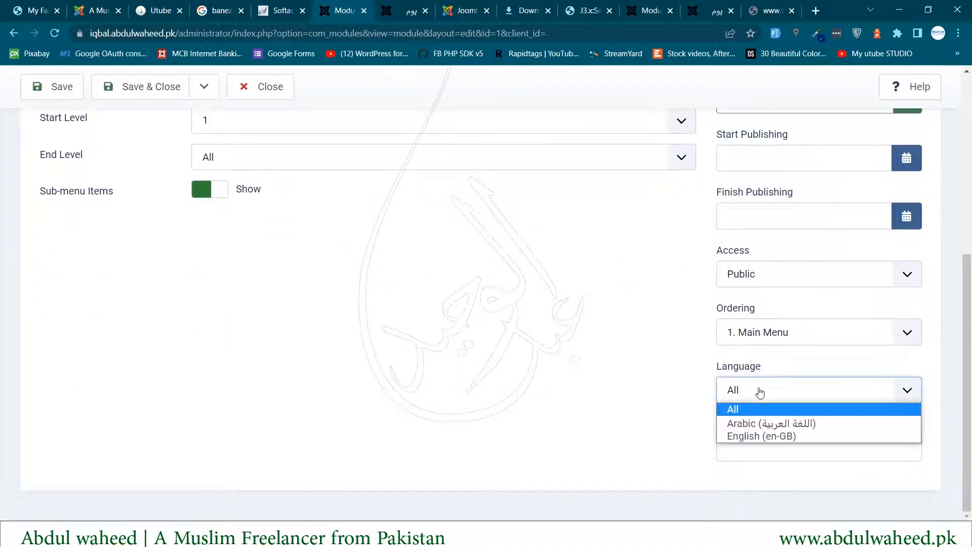
click(757, 443)
key(e)
scroll(466, 386, up, 6)
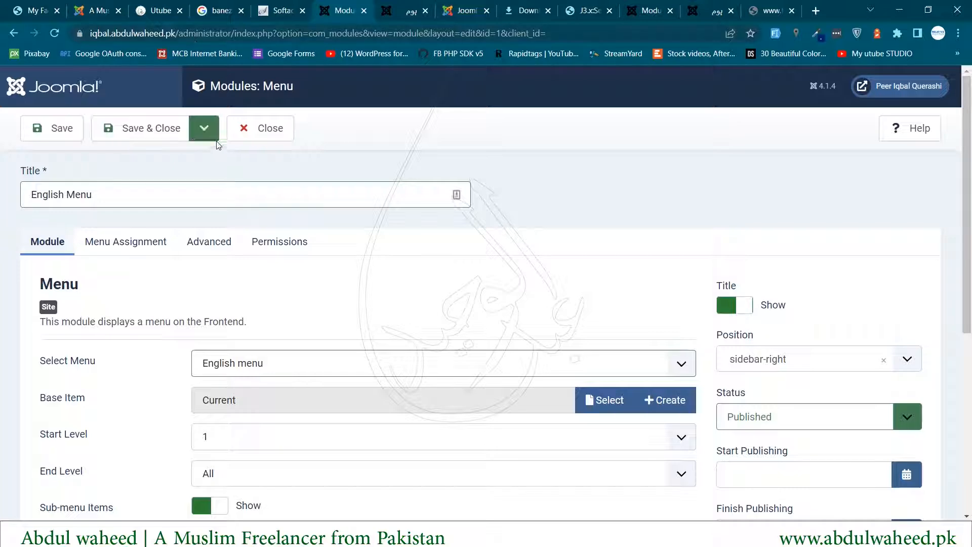
click(203, 136)
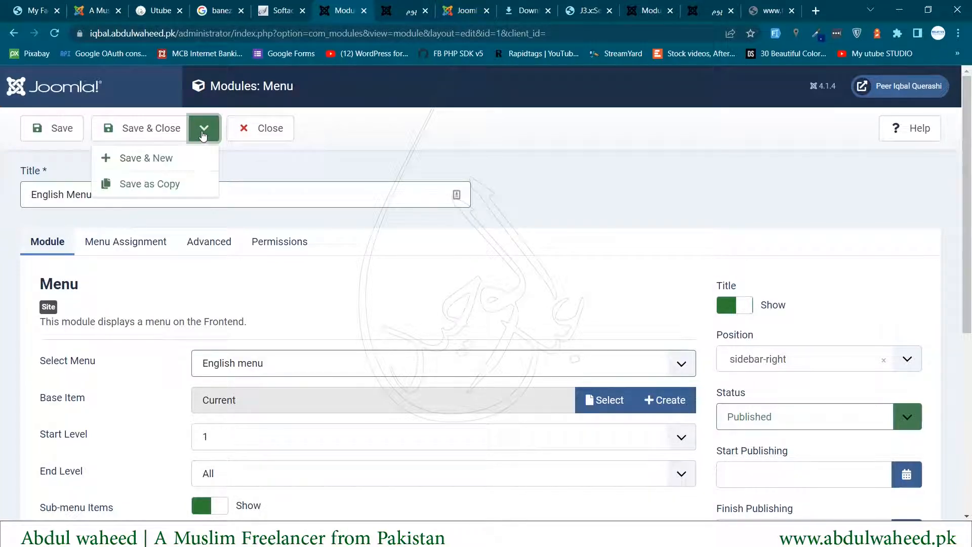
- Save the English Menu module as a copy, set it to Published, and save
click(150, 185)
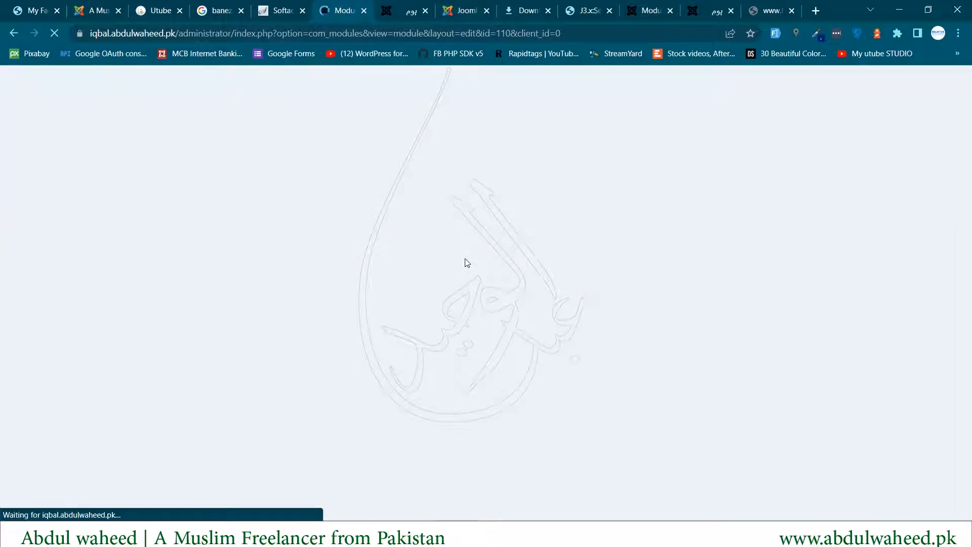
scroll(462, 260, down, 2)
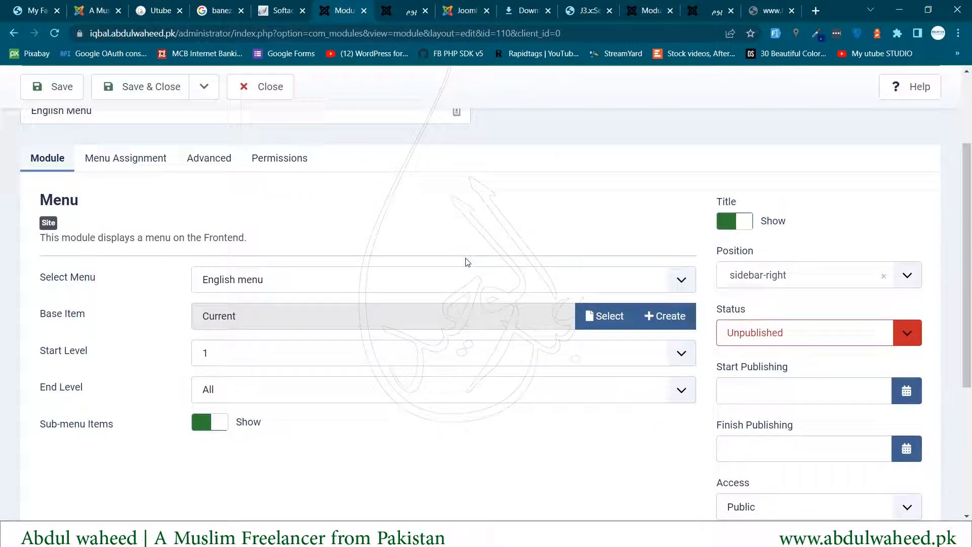
click(741, 335)
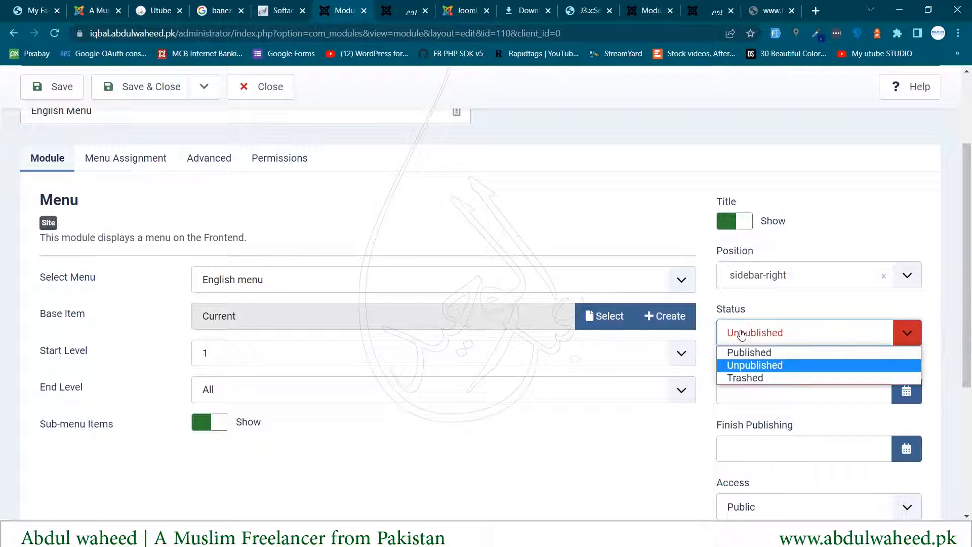
click(733, 349)
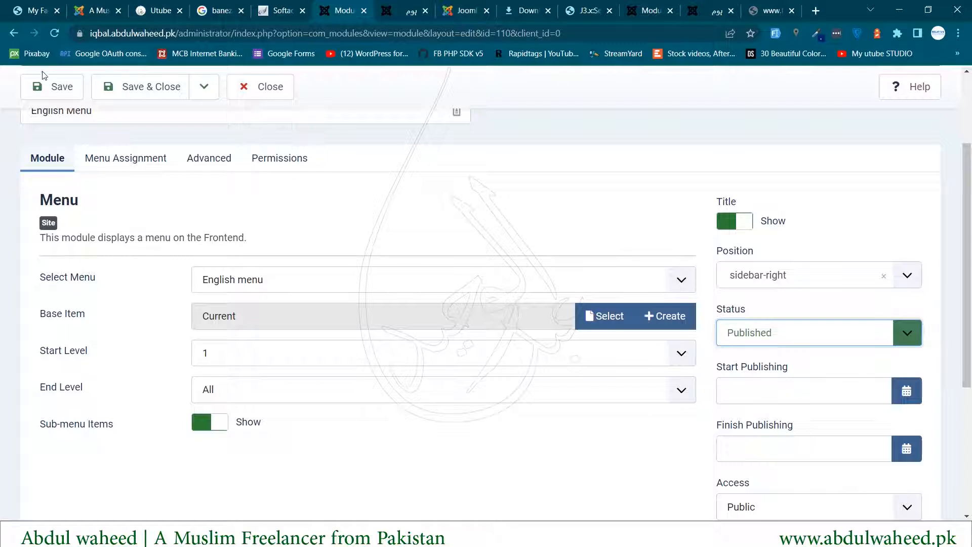
click(49, 95)
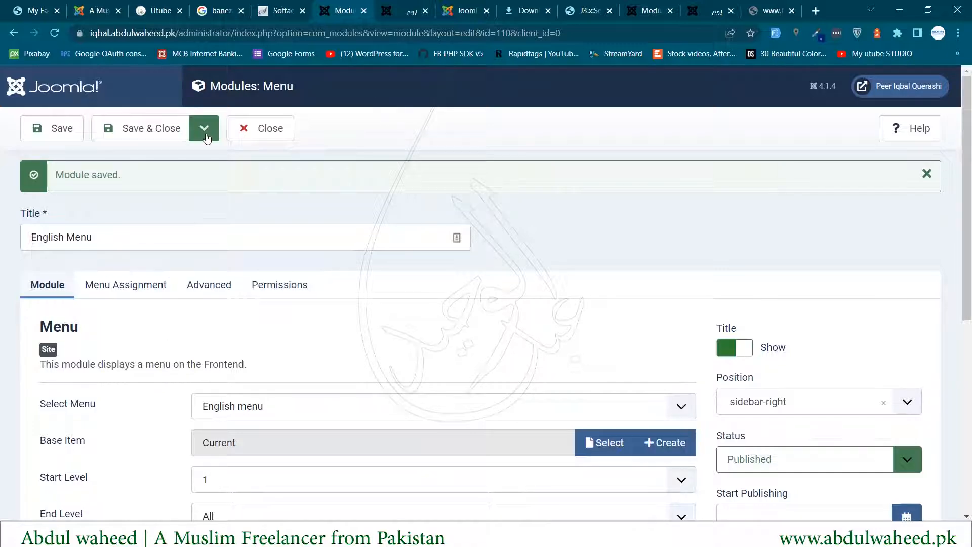
- Switch the module to Arabic Menu with Arabic language and save it as another copy
click(227, 411)
click(226, 426)
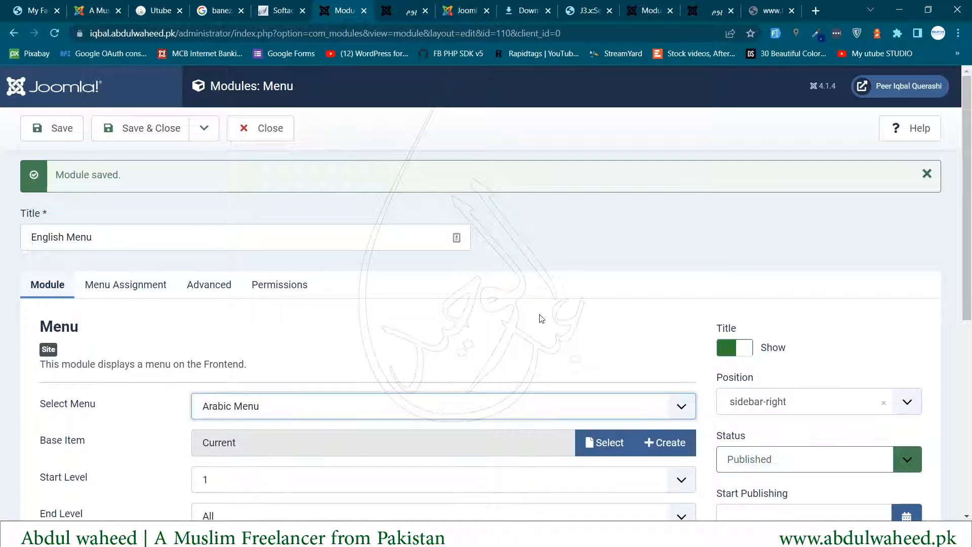
scroll(613, 425, down, 7)
click(739, 398)
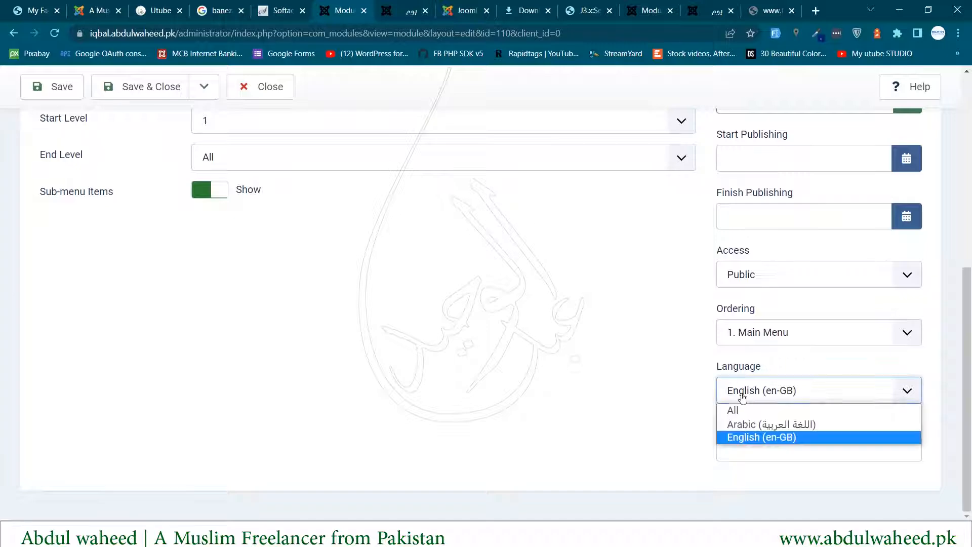
click(741, 421)
click(597, 425)
scroll(445, 395, up, 7)
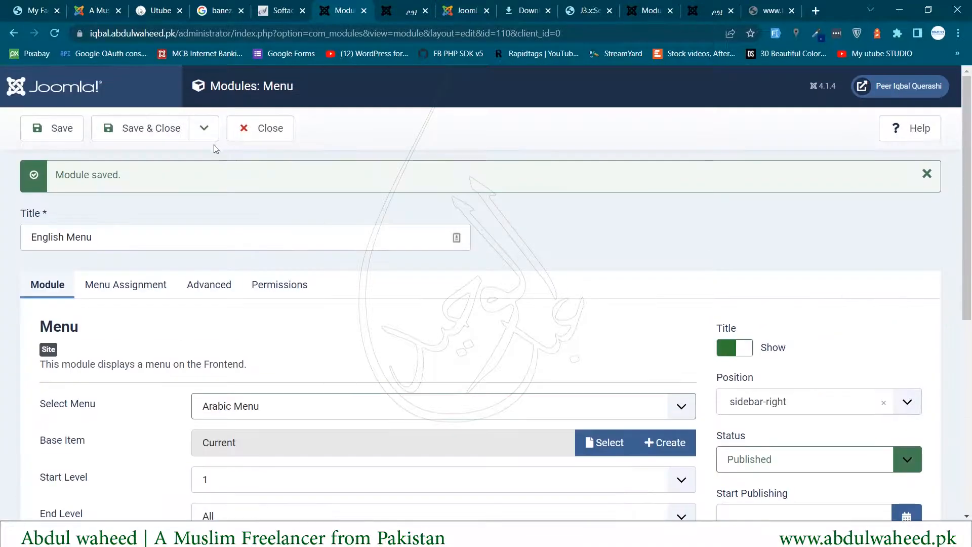
click(198, 137)
click(155, 184)
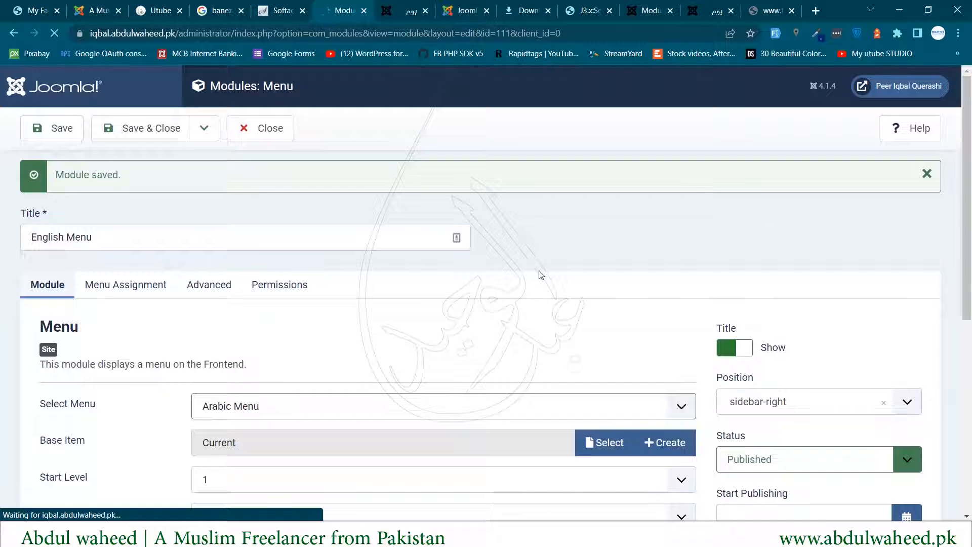
- Rename the copy to 'يوم مينى' and set it to Published
drag(108, 237, 2, 236)
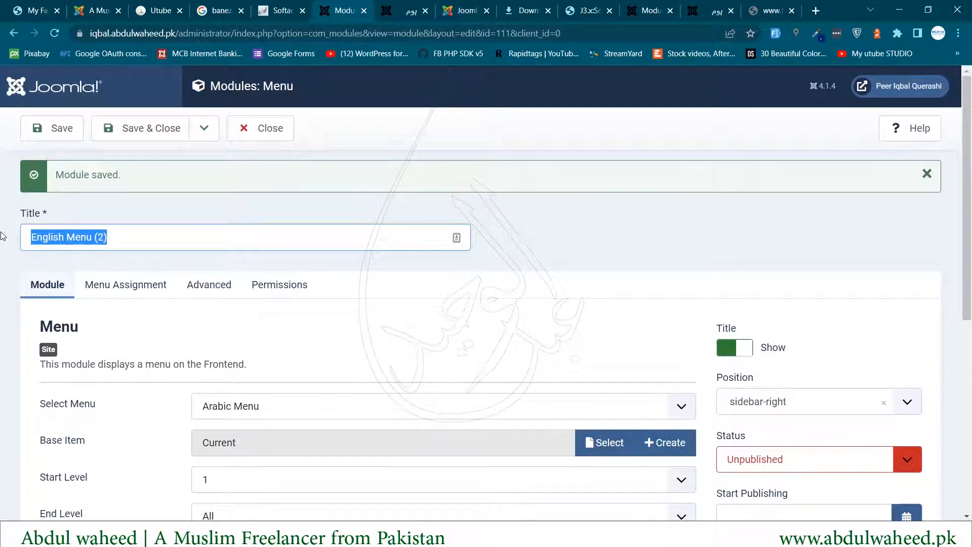
text(يوم)
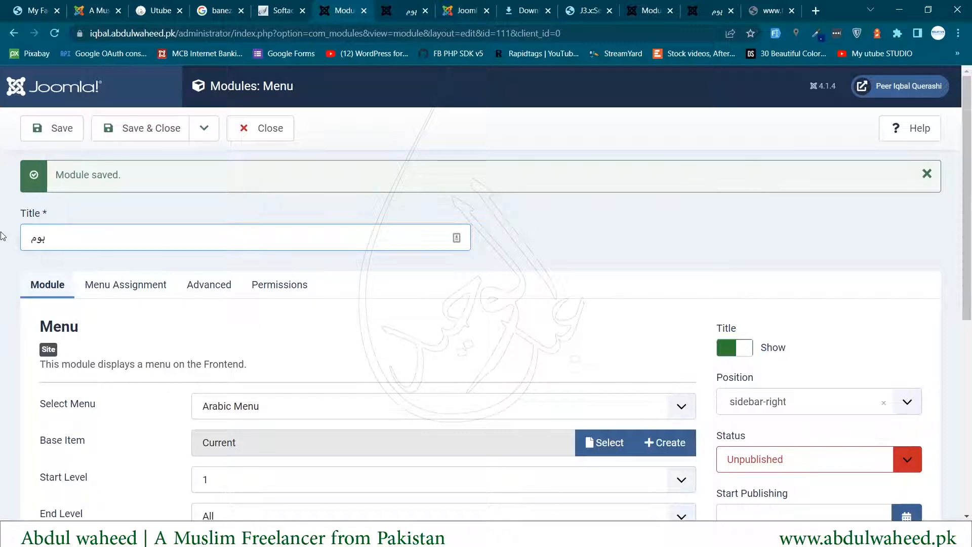
text( مينى)
scroll(639, 298, down, 2)
scroll(639, 298, down, 2)
click(752, 268)
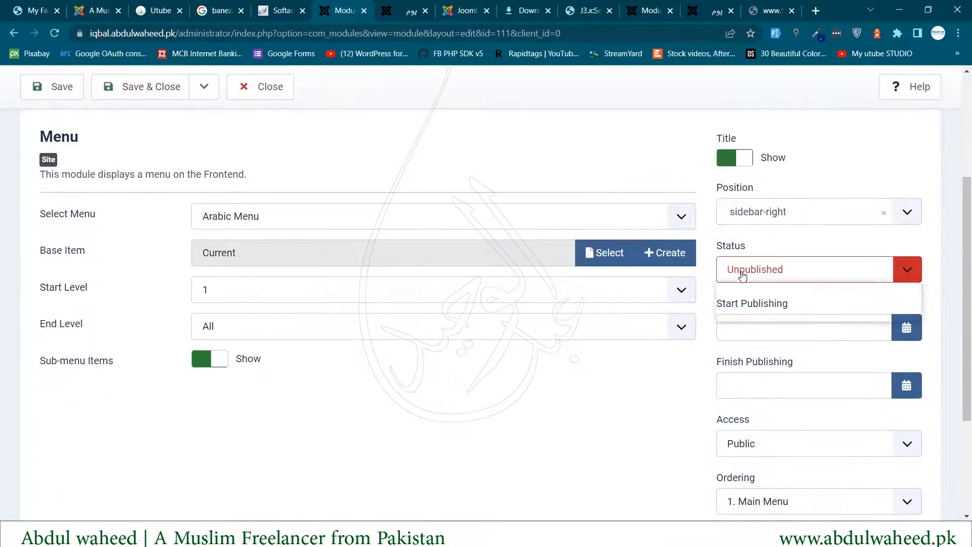
click(743, 287)
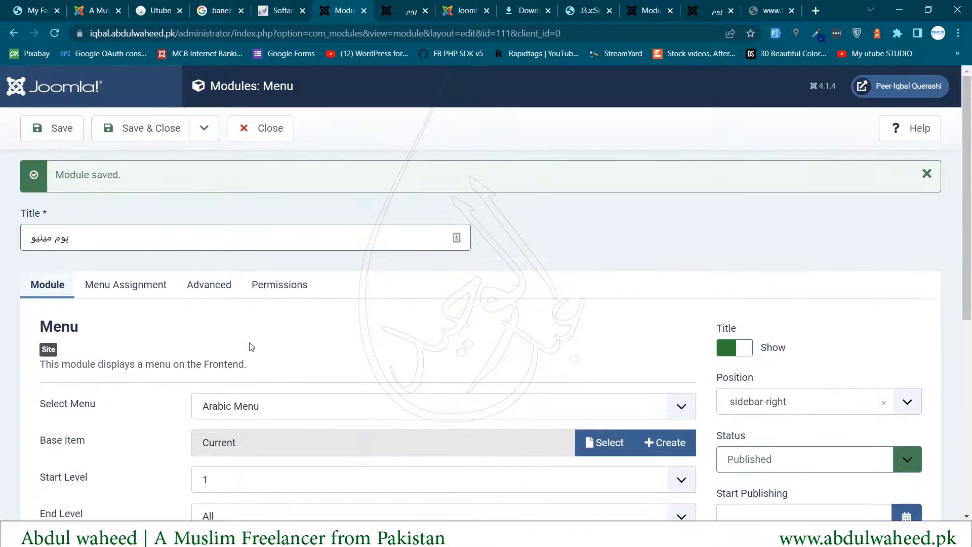
- Assign it only to the یوم page, unticking Home (2) and Main Menu Home, then save and close
click(124, 284)
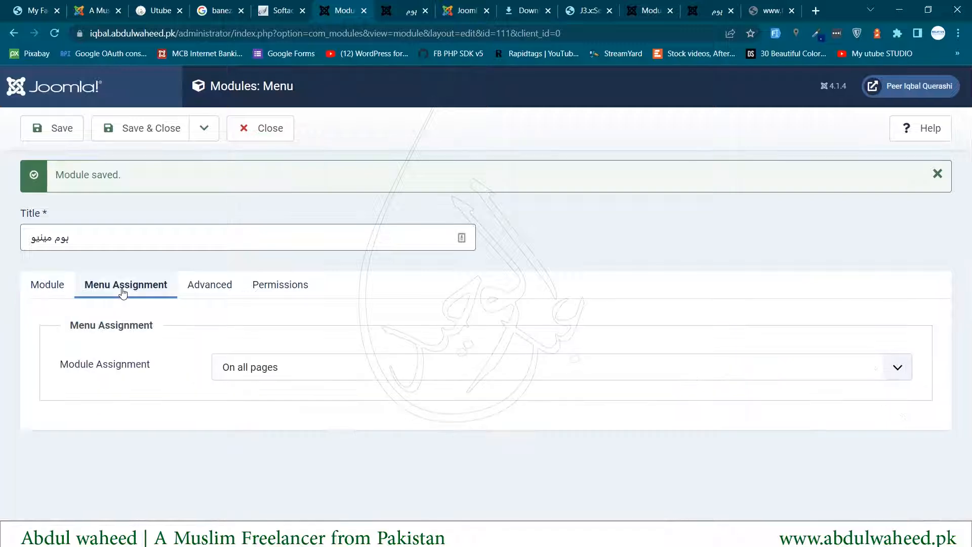
click(279, 366)
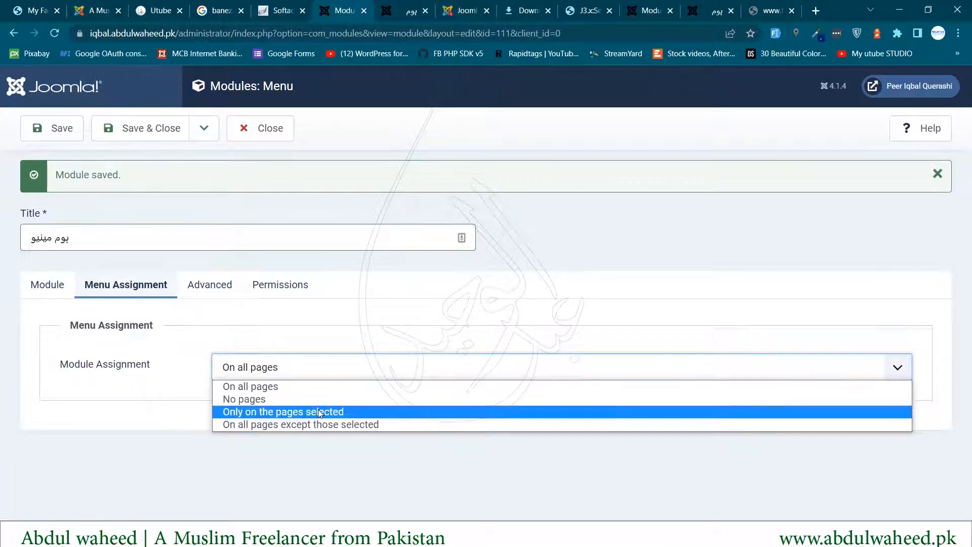
click(260, 411)
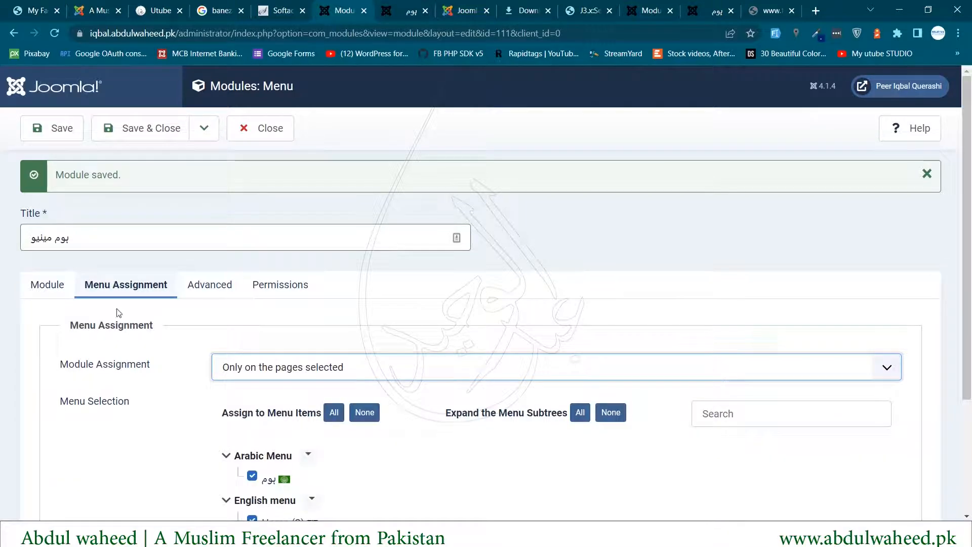
scroll(119, 319, down, 2)
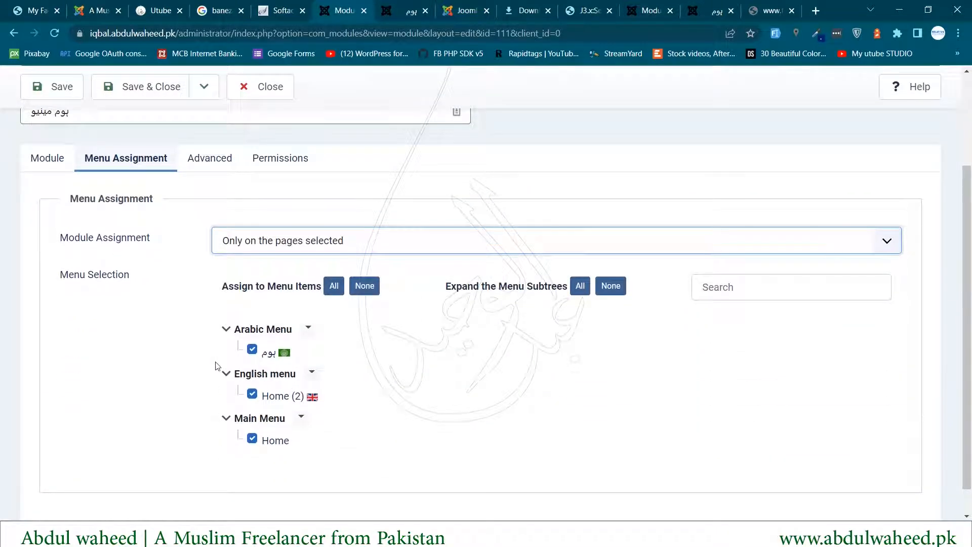
click(254, 354)
click(252, 350)
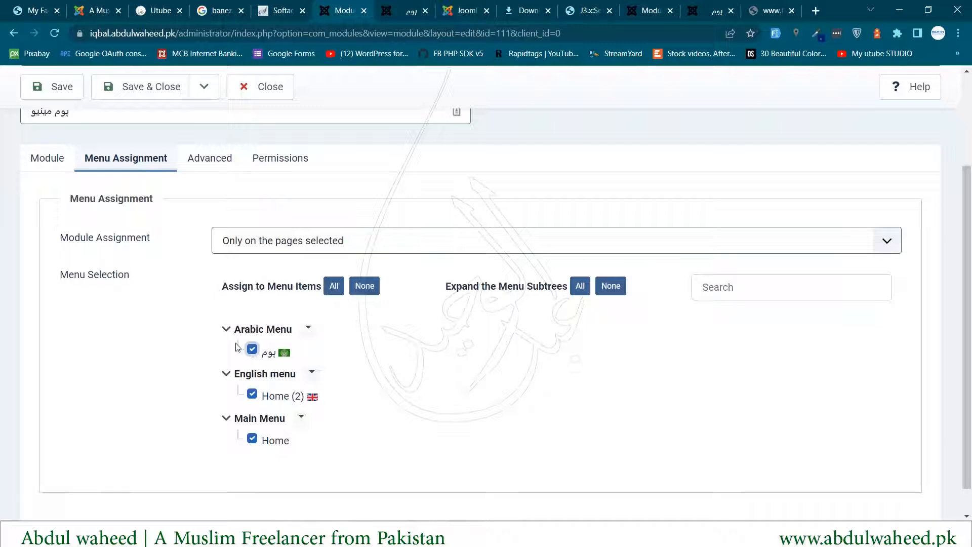
click(251, 393)
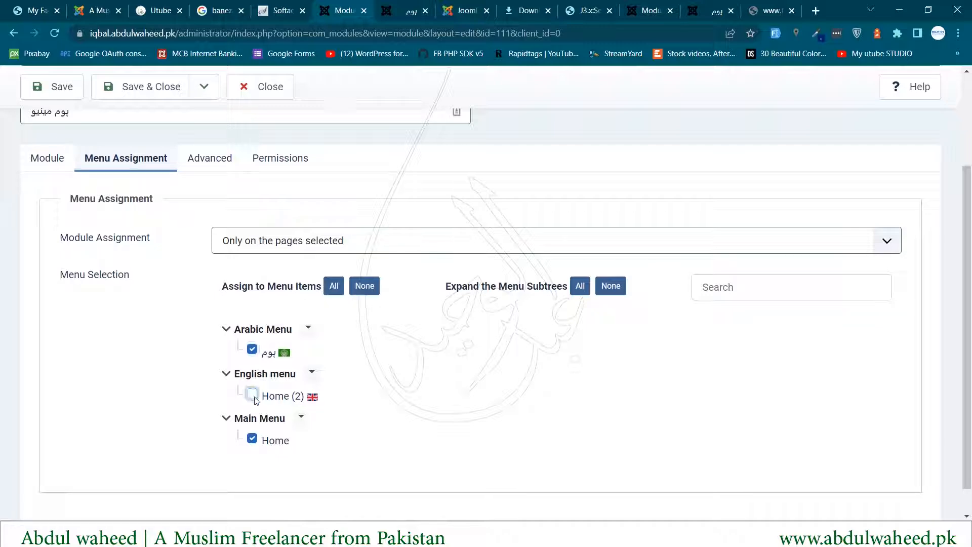
click(254, 441)
scroll(361, 408, up, 3)
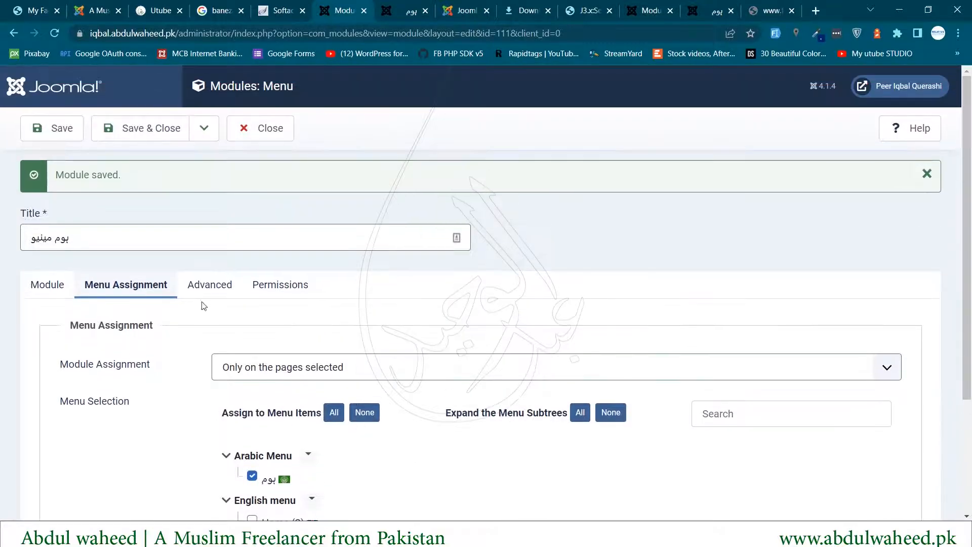
click(51, 282)
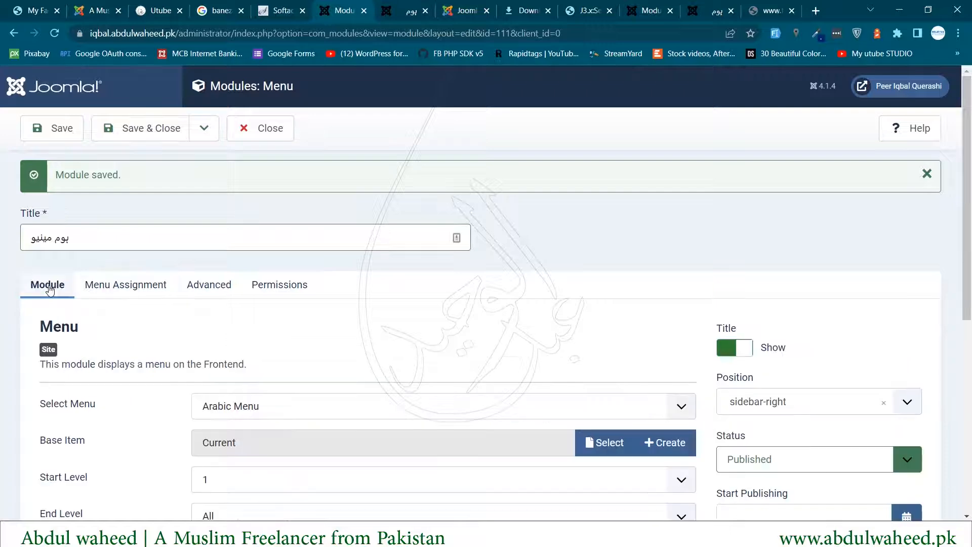
click(162, 131)
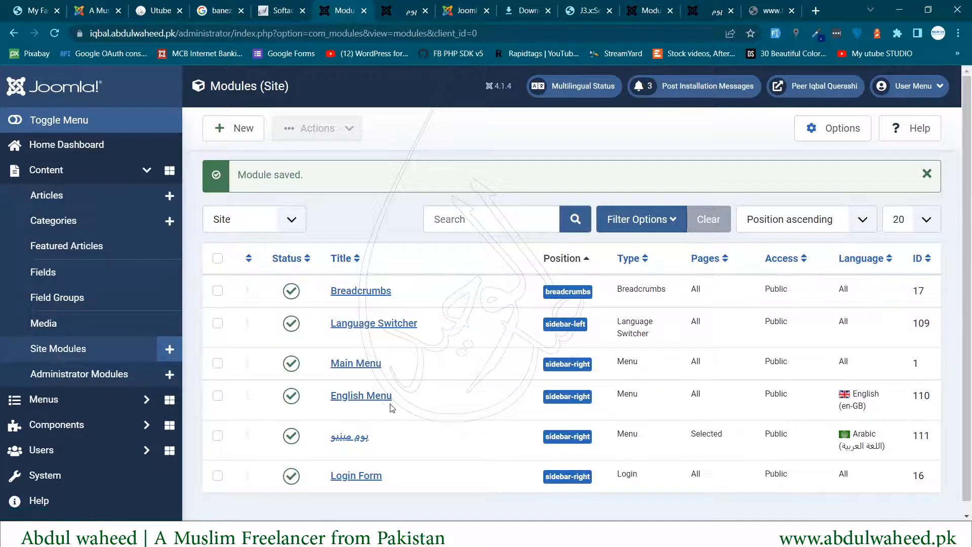
- Limit the English Menu module to Home (2) only, unticking یوم and Main Menu Home, and save
click(362, 395)
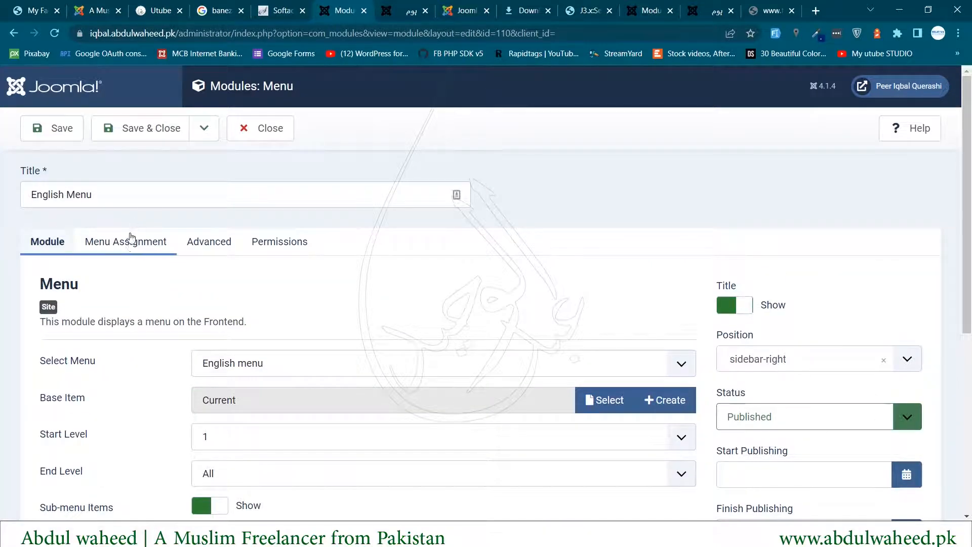
click(128, 241)
click(286, 331)
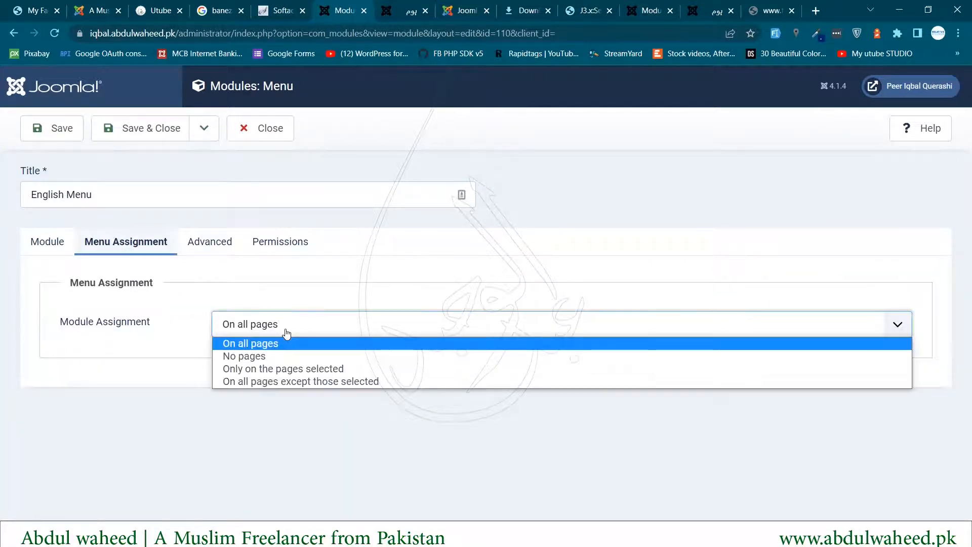
click(281, 370)
scroll(162, 379, down, 2)
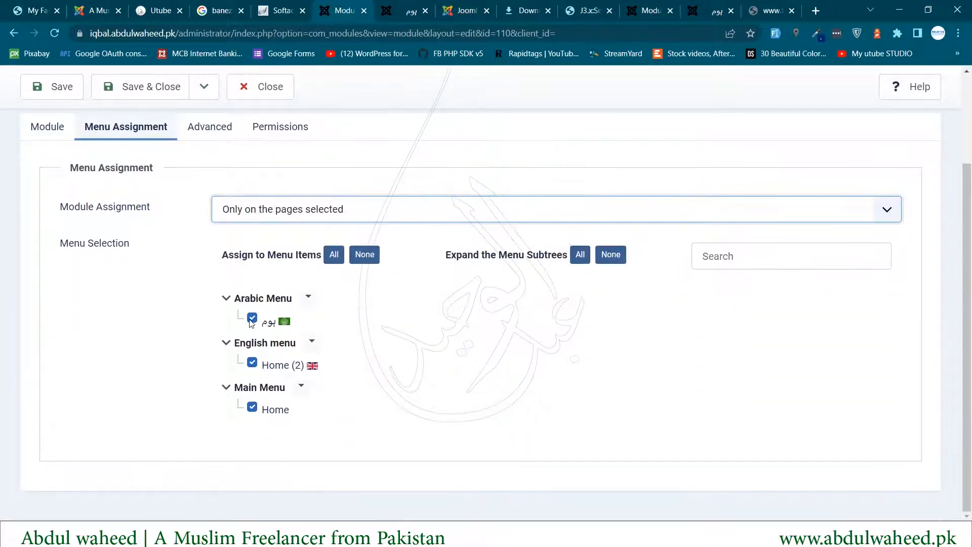
click(251, 319)
click(252, 407)
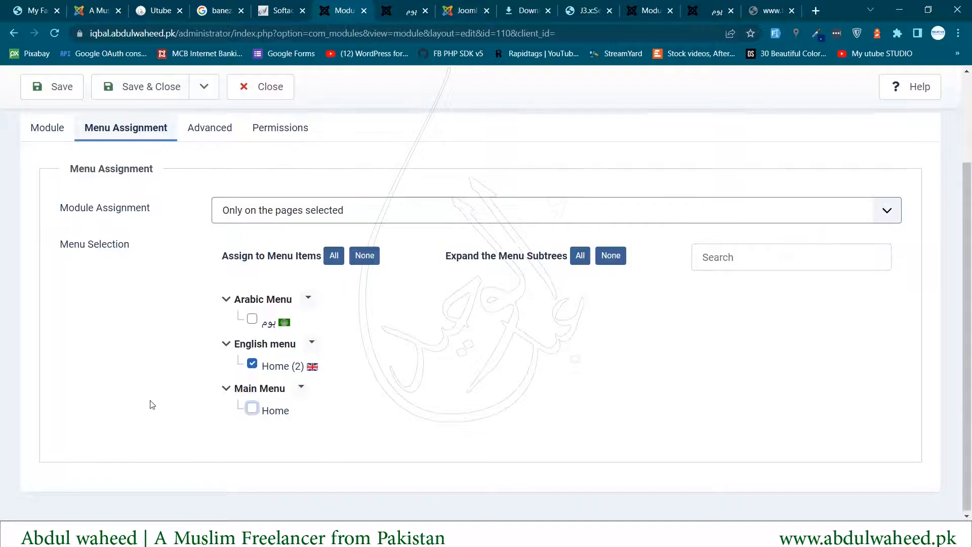
scroll(151, 403, up, 3)
click(147, 128)
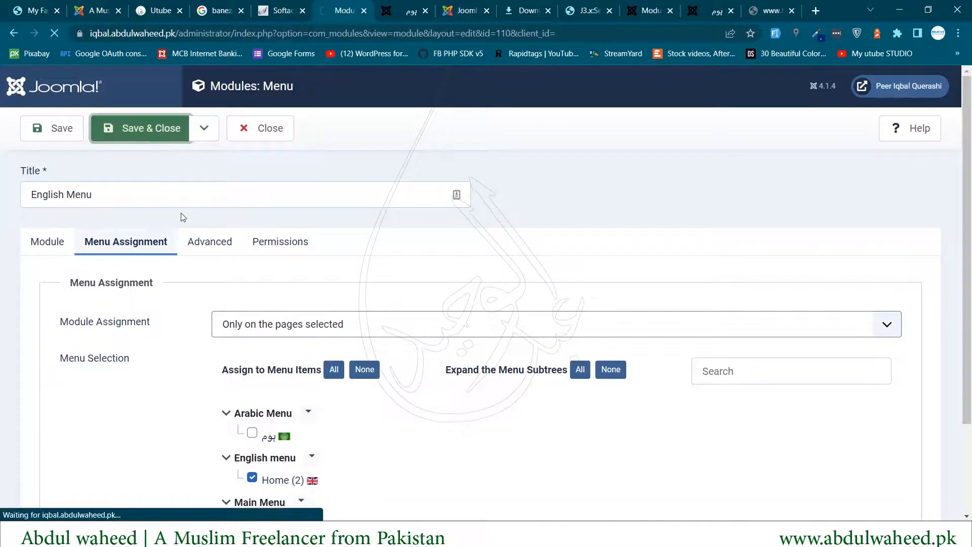
click(404, 11)
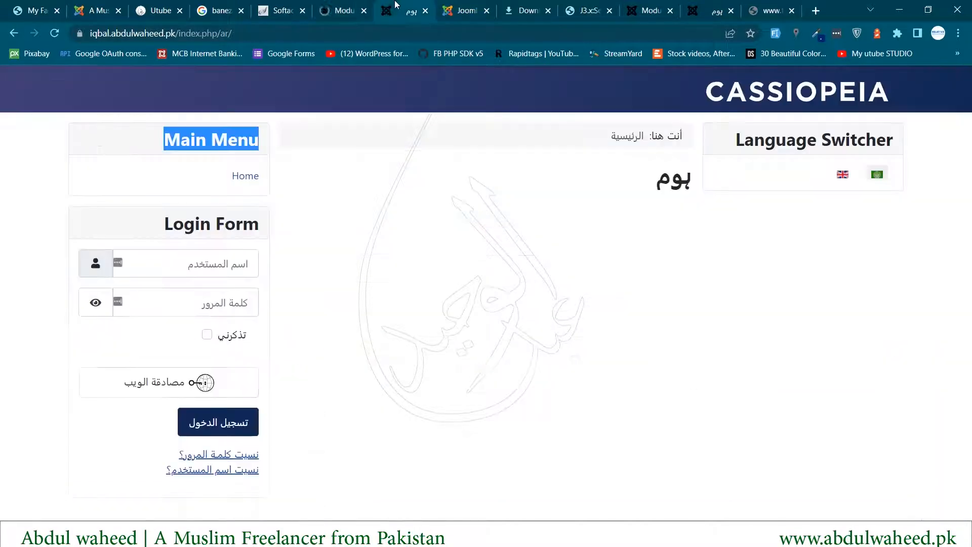
- Reload the Arabic home page and confirm the new یوم مینیو menu appears
click(53, 30)
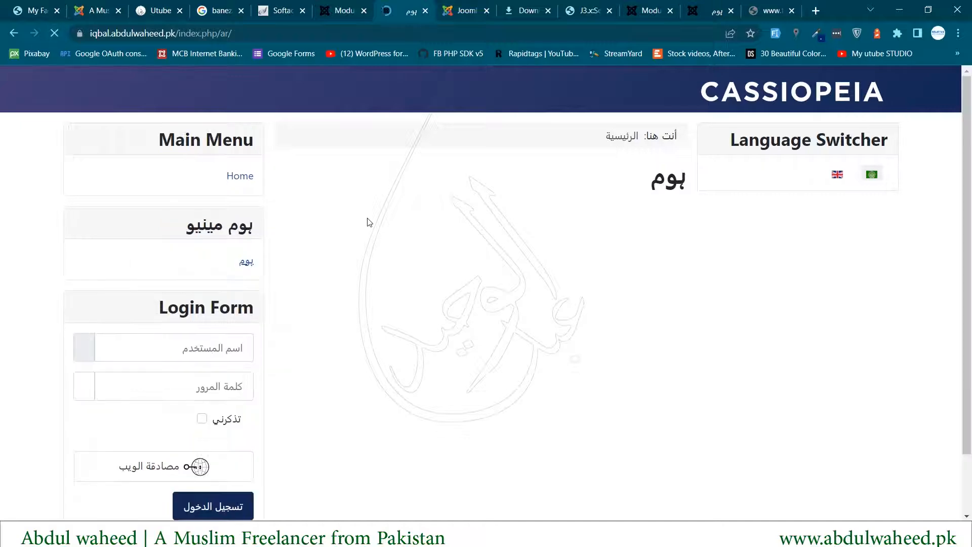
drag(195, 231, 254, 226)
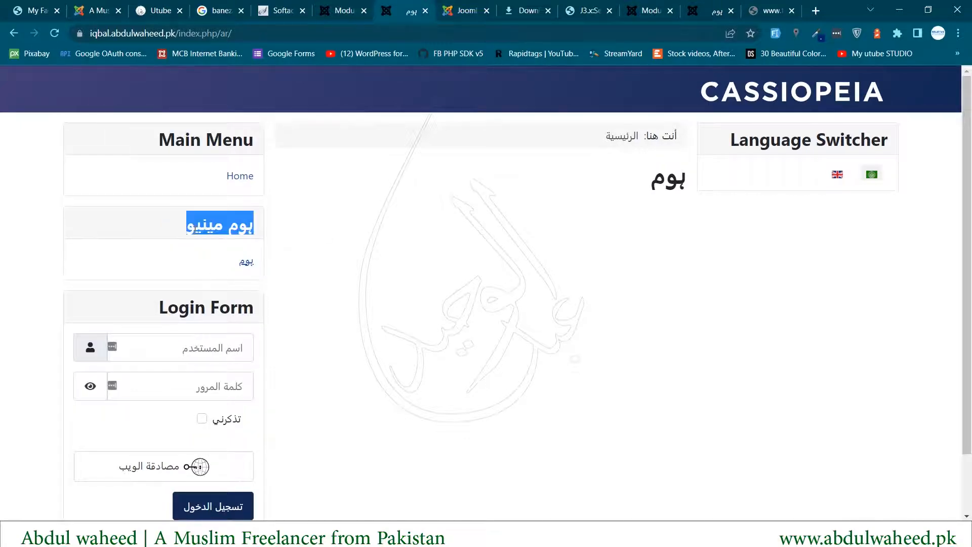
click(366, 278)
triple_click(172, 135)
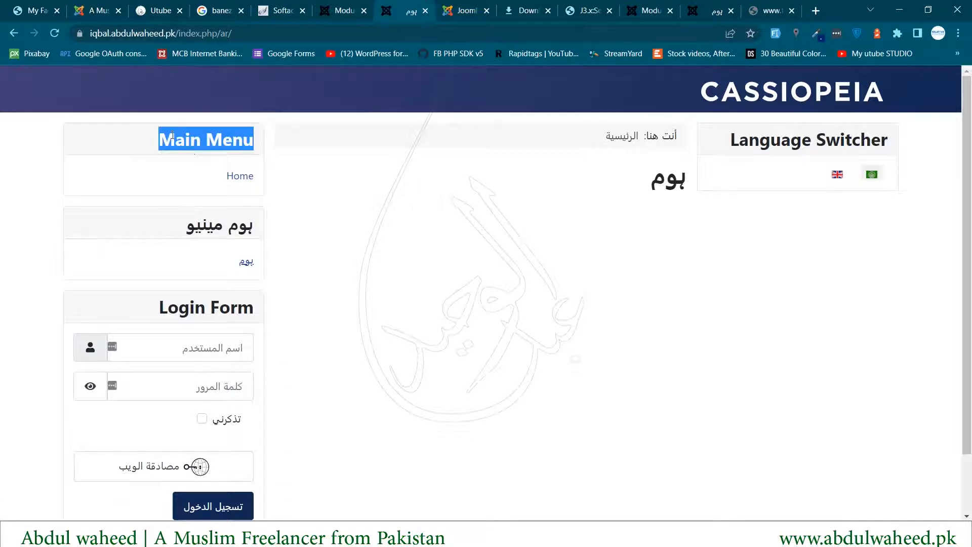
drag(205, 169, 256, 177)
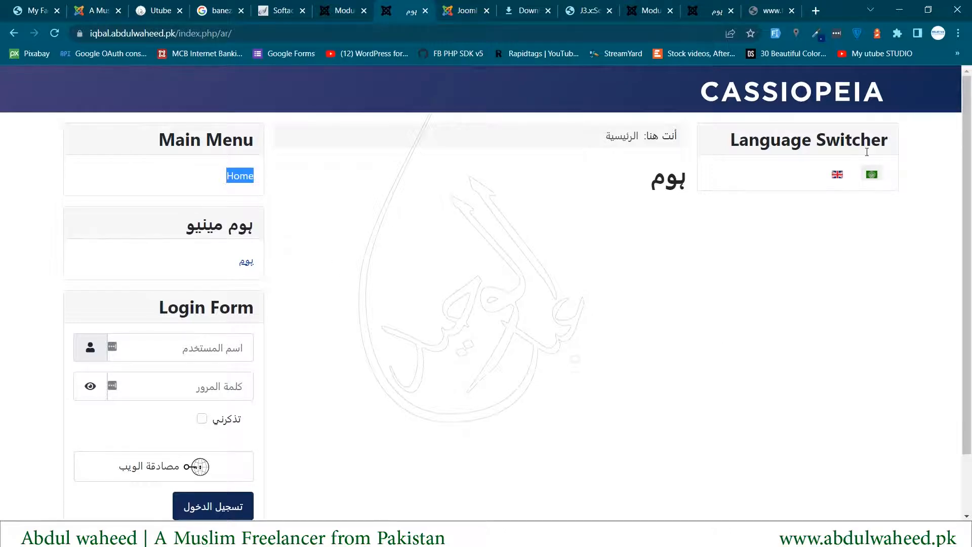
- Switch the site to English and confirm the English Menu with its Home (2) link
click(838, 175)
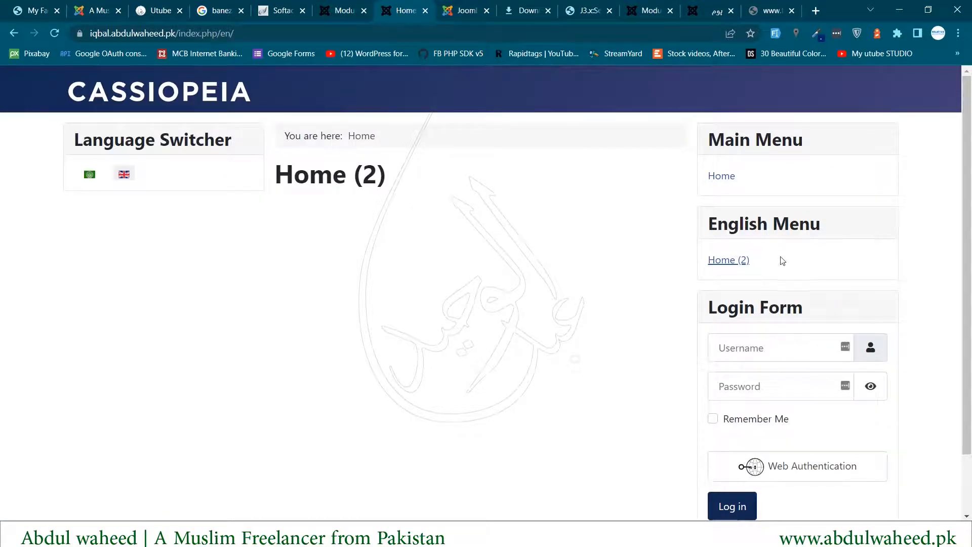
double_click(740, 226)
triple_click(740, 226)
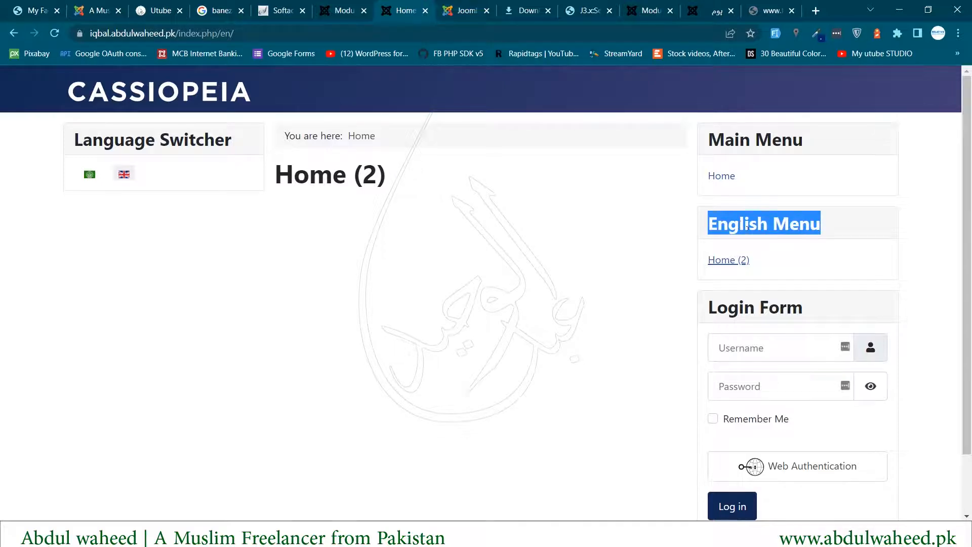
drag(751, 260, 705, 264)
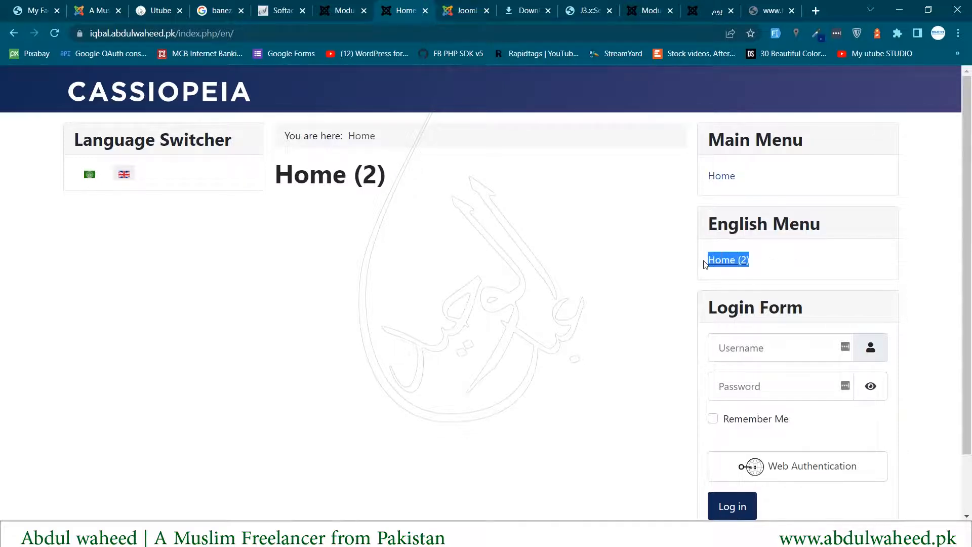
scroll(433, 190, down, 2)
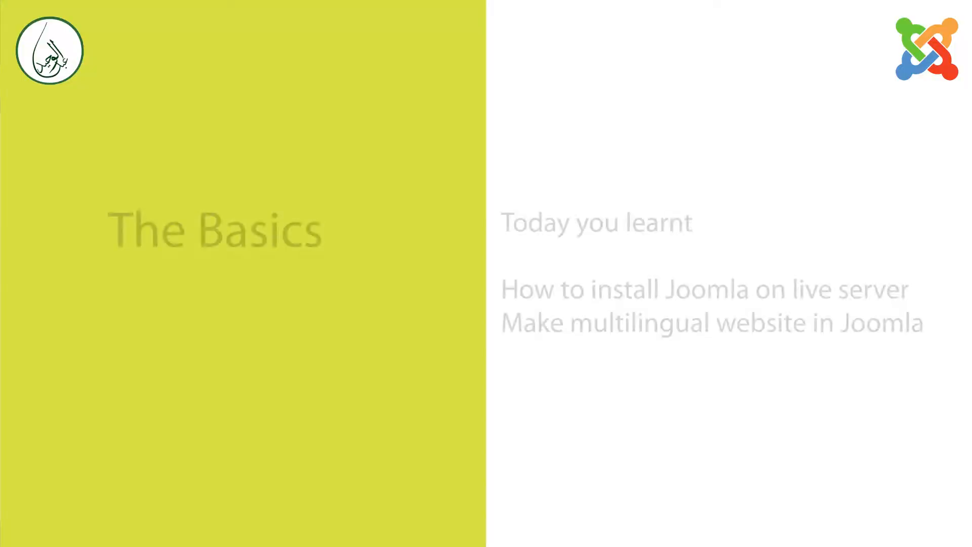